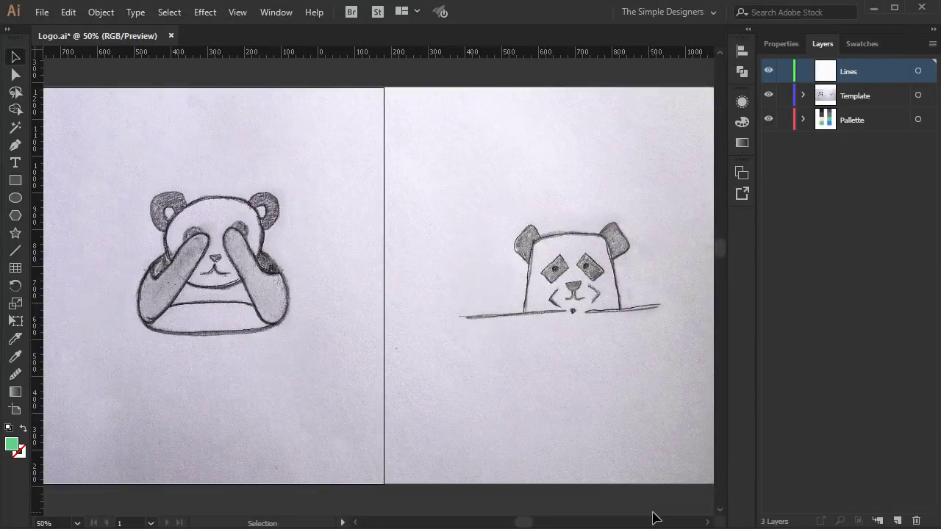
# Convert the Template layer holding the panda sketches into a dimmed, locked template layer and make the Lines layer active
pyautogui.click(865, 105)
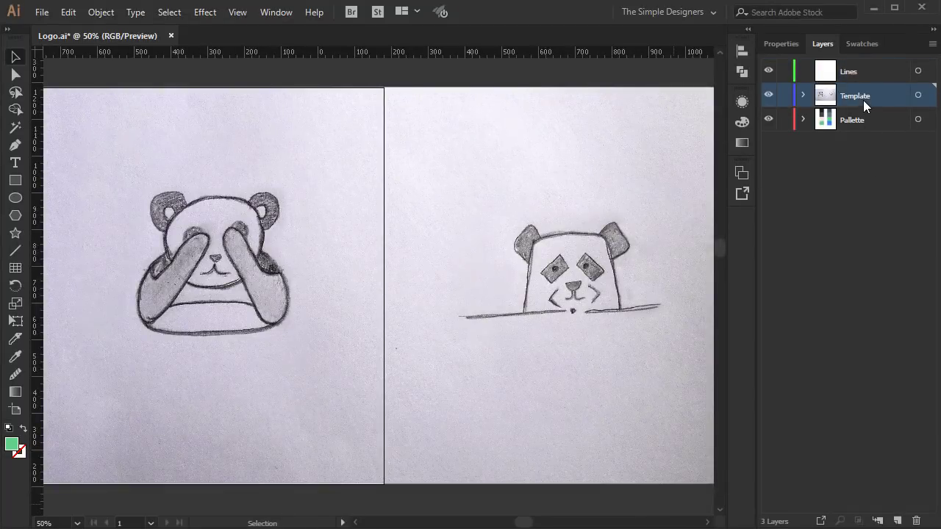
pyautogui.click(918, 96)
pyautogui.click(932, 45)
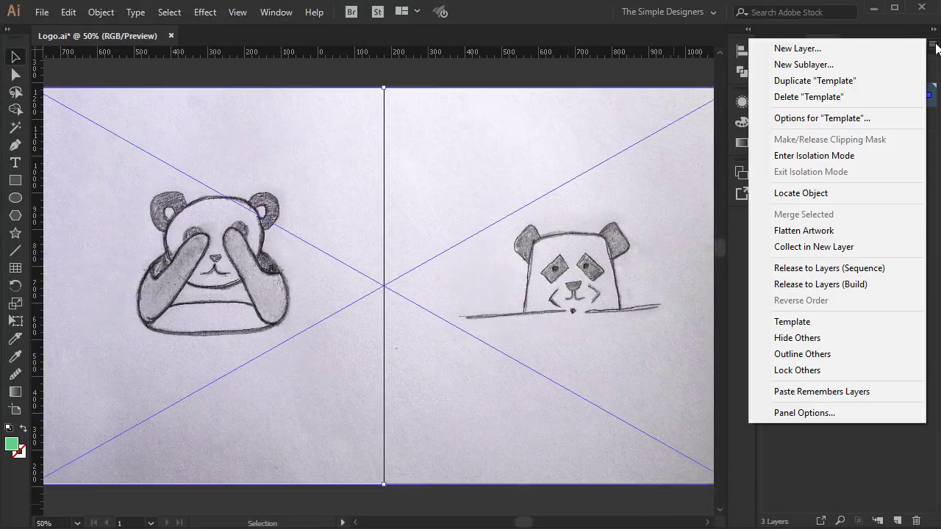
pyautogui.click(785, 321)
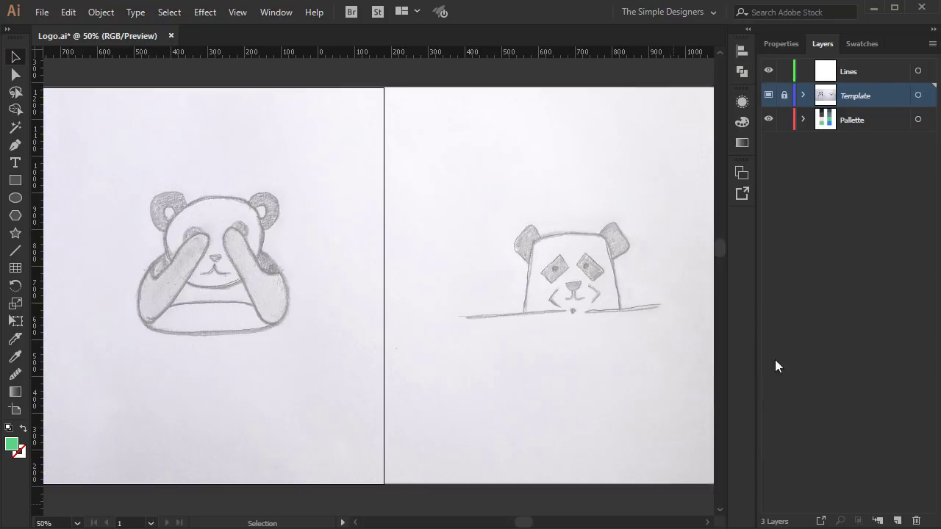
pyautogui.click(848, 76)
# Create a colour group named Panda from the palette column with slate blues, green, blue and white, converting process colours to global
pyautogui.moveTo(234, 244); pyautogui.dragTo(481, 245)
pyautogui.click(863, 44)
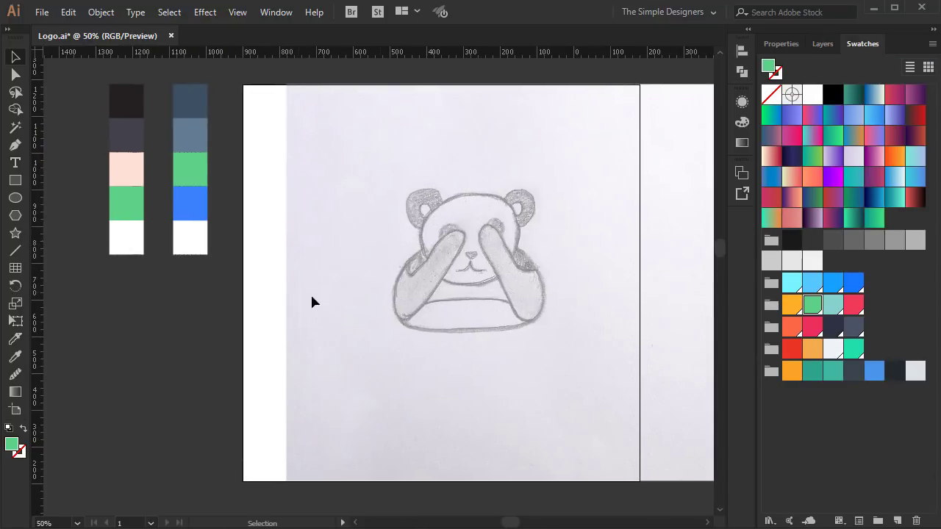
pyautogui.moveTo(214, 270); pyautogui.dragTo(169, 101)
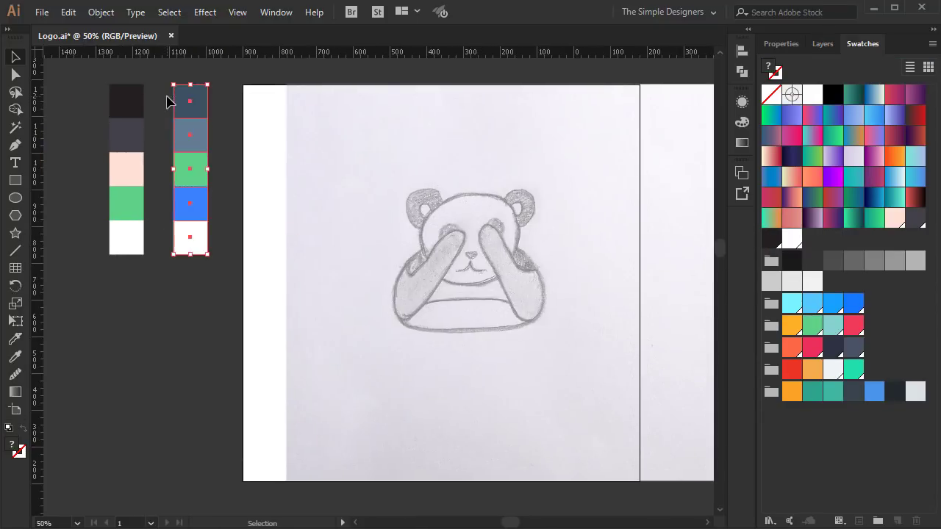
pyautogui.click(879, 520)
pyautogui.write('Panda')
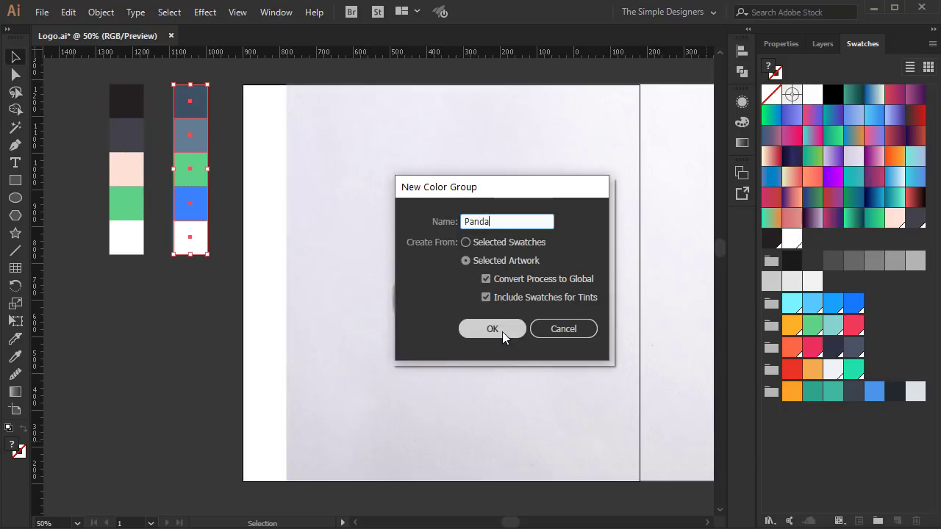
pyautogui.click(503, 332)
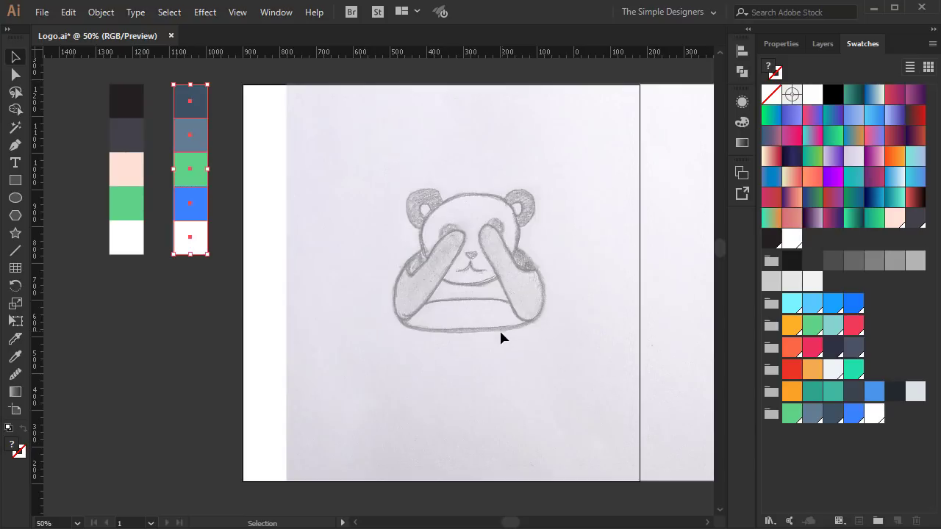
# Create a colour group named Panda 2 from the palette column with black, dark grey, pink, green and white, and deselect the artwork
pyautogui.moveTo(158, 298); pyautogui.dragTo(88, 150)
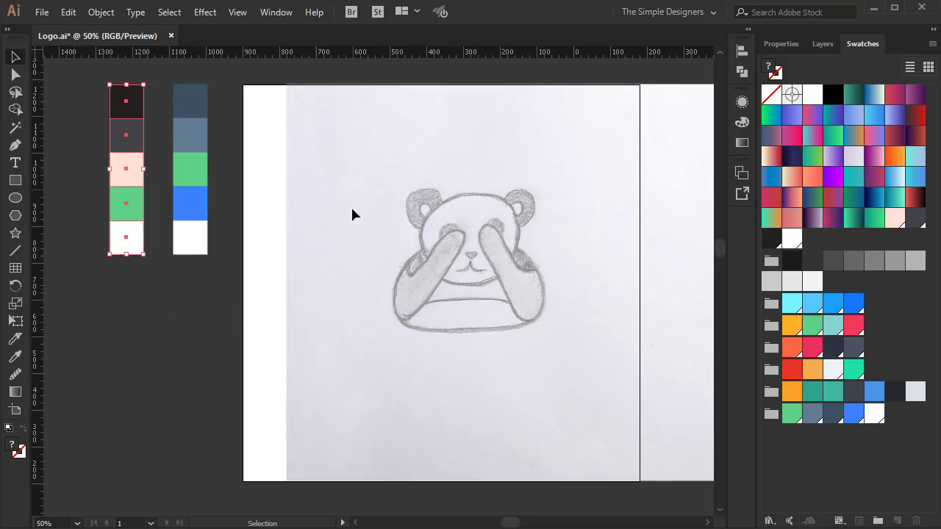
pyautogui.click(879, 519)
pyautogui.write('Panda 2')
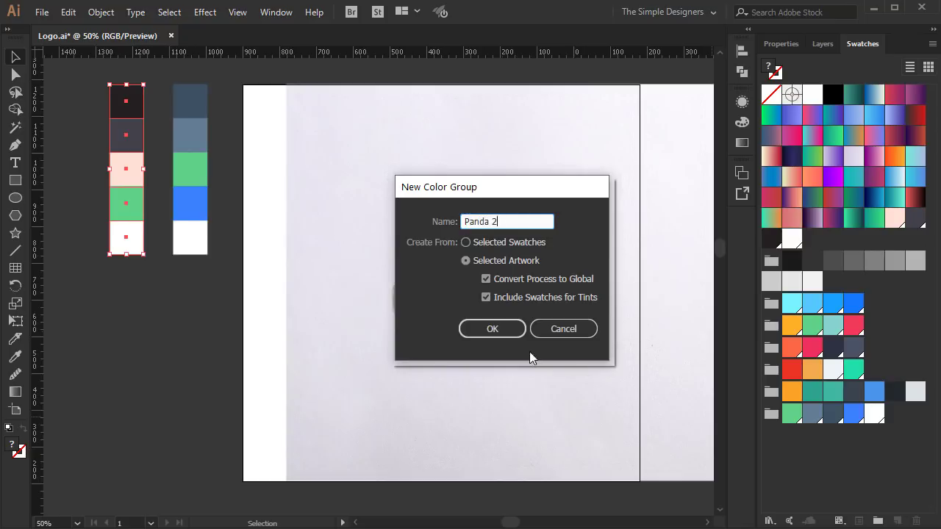
pyautogui.click(487, 328)
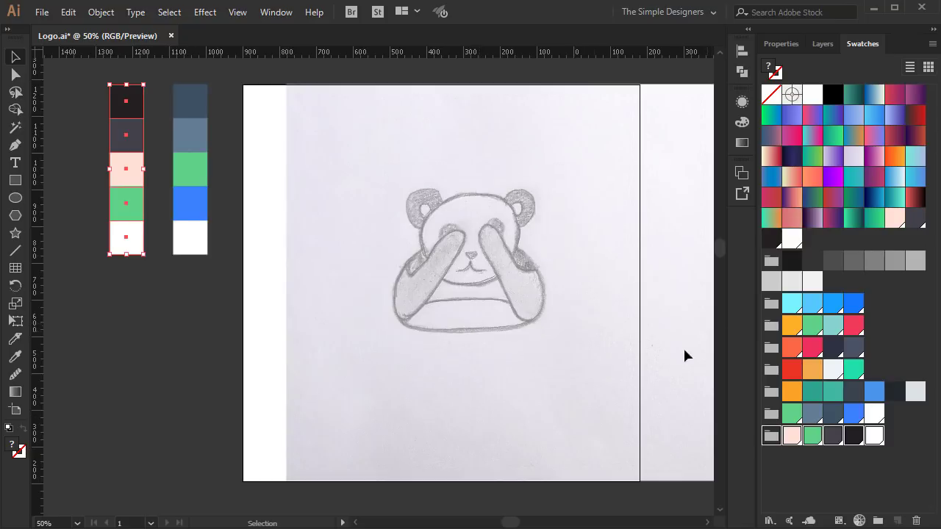
pyautogui.click(214, 305)
pyautogui.click(768, 469)
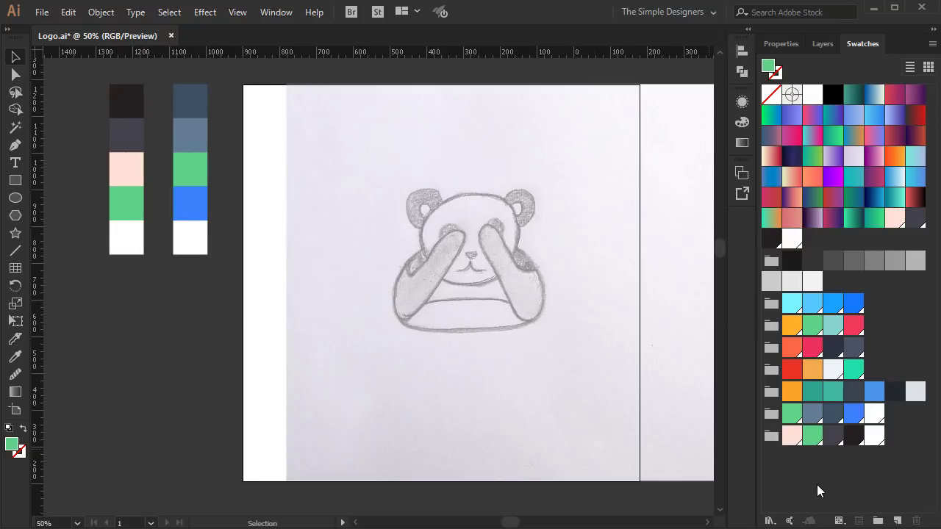
# Reorder the swatches: first group dark slate, slate, green, blue, white; second group black, dark grey, green, pink, white
pyautogui.click(833, 419)
pyautogui.moveTo(832, 419)
pyautogui.mouseDown()
pyautogui.moveTo(785, 414)
pyautogui.moveTo(822, 417)
pyautogui.mouseUp()
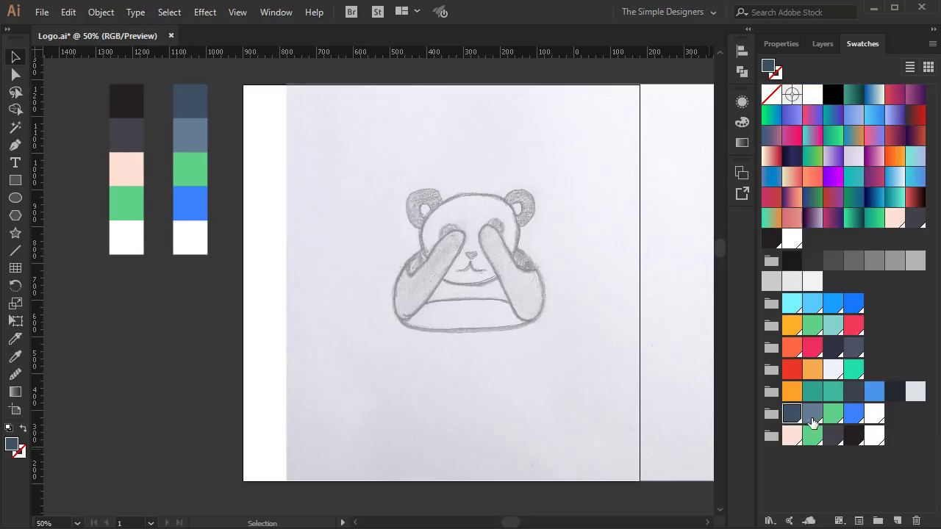
pyautogui.moveTo(858, 444); pyautogui.dragTo(794, 441)
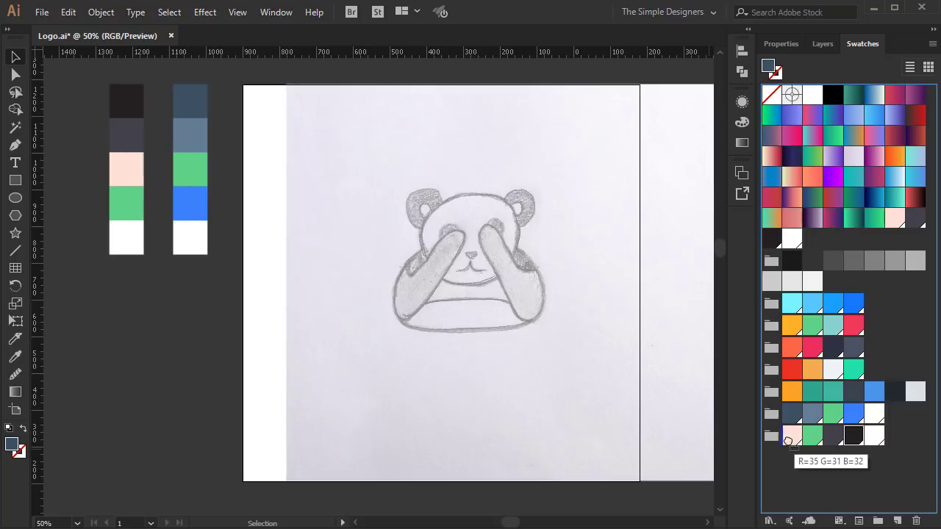
pyautogui.moveTo(852, 442); pyautogui.dragTo(827, 438)
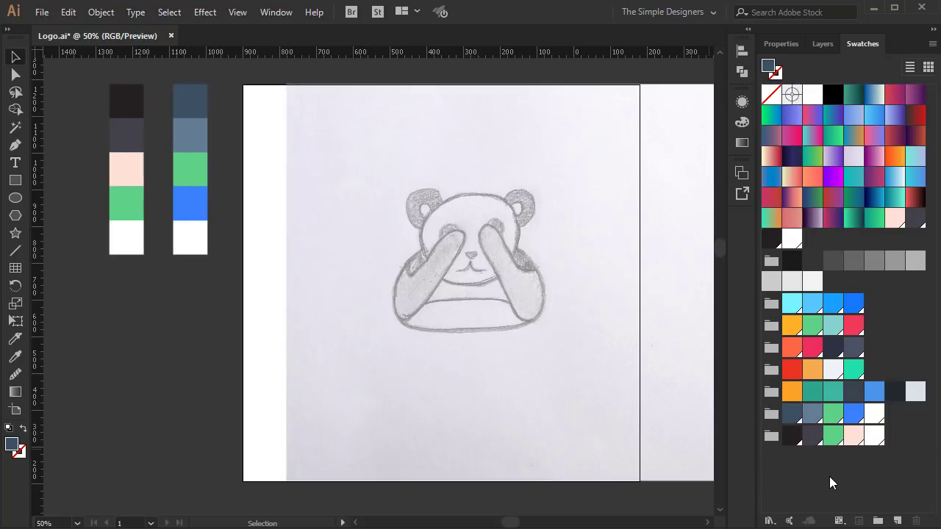
# Delete the Pallette layer together with its two columns of colour squares
pyautogui.moveTo(163, 263); pyautogui.dragTo(139, 140)
pyautogui.click(816, 43)
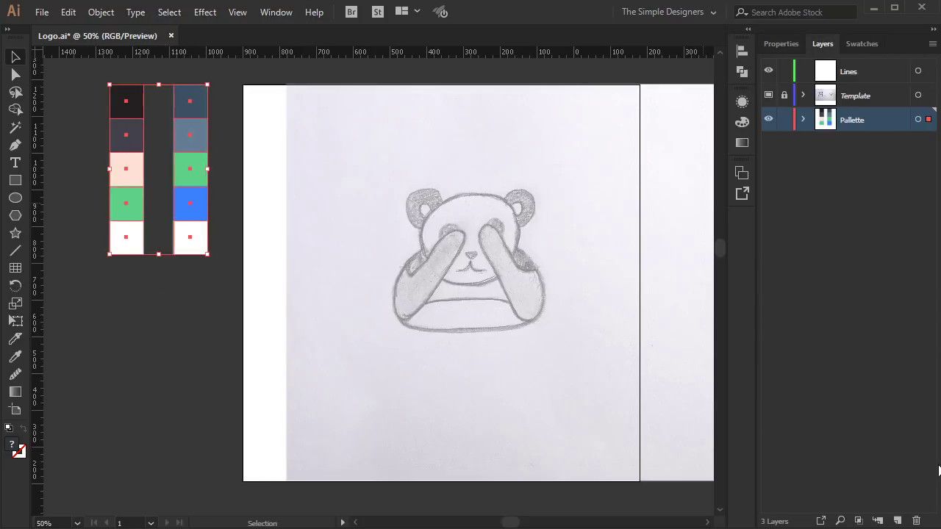
pyautogui.click(915, 520)
pyautogui.click(531, 294)
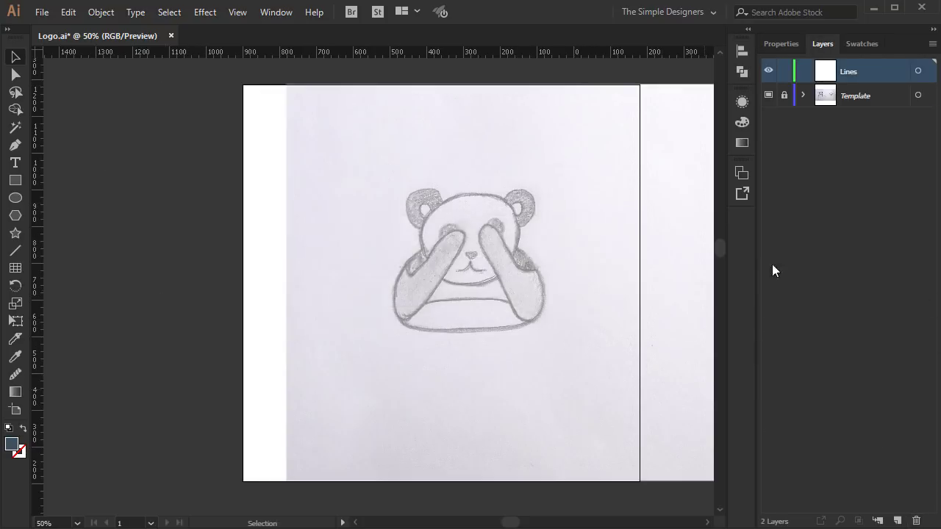
# Draw an ellipse about 278 px wide over the head of the panda covering its eyes, filled with dark slate blue
pyautogui.moveTo(636, 245)
pyautogui.mouseDown()
pyautogui.moveTo(515, 260)
pyautogui.moveTo(500, 233)
pyautogui.moveTo(475, 249)
pyautogui.mouseUp()
pyautogui.scroll(2, 279, 261)
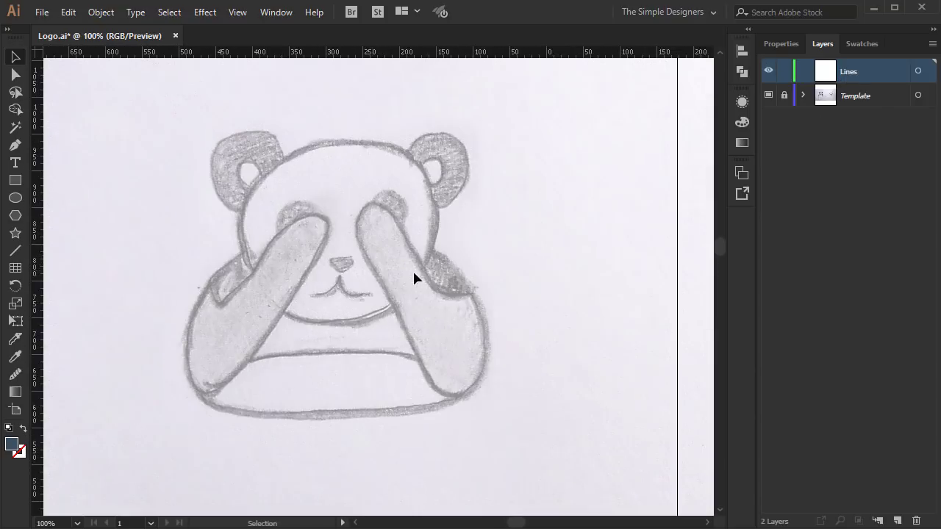
pyautogui.click(861, 44)
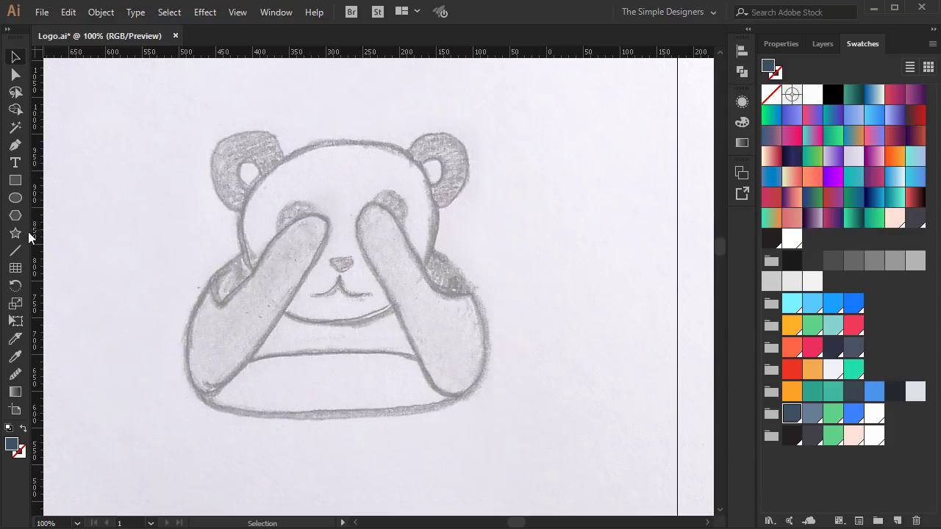
pyautogui.press('l')
pyautogui.moveTo(237, 154); pyautogui.dragTo(441, 318)
# Fit the ellipse to the sketched head by raising its top anchor, moving it and adjusting its height to about 240 px
pyautogui.press('a')
pyautogui.click(338, 156)
pyautogui.hotkey('shift', 'Up')
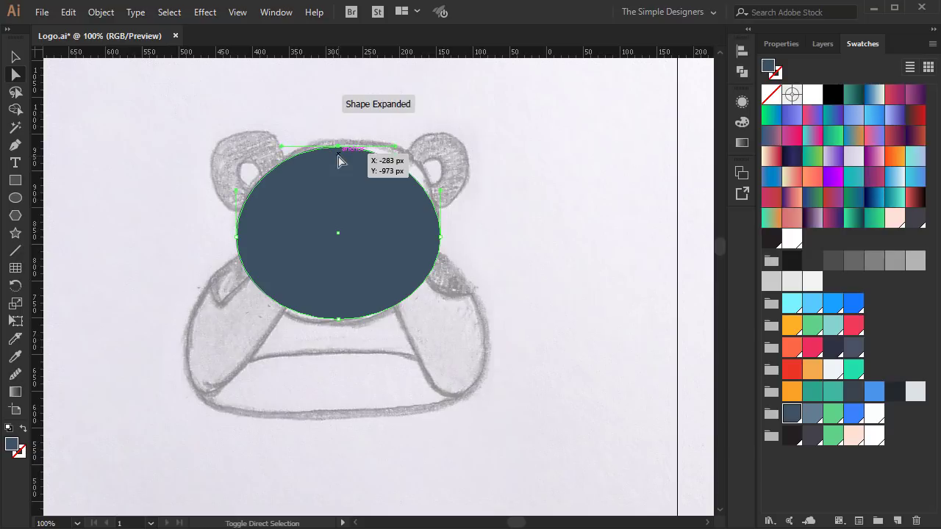
pyautogui.press('v')
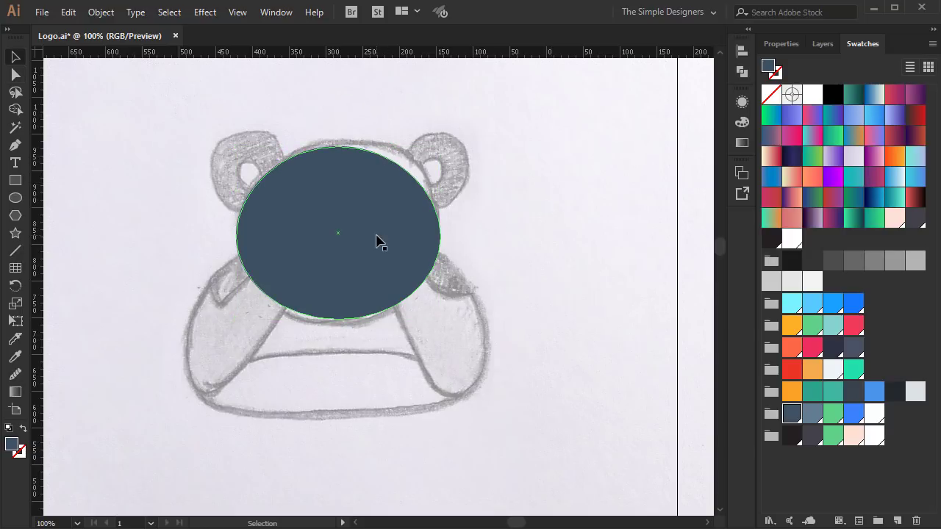
pyautogui.moveTo(322, 248)
pyautogui.mouseDown()
pyautogui.moveTo(328, 239)
pyautogui.moveTo(331, 251)
pyautogui.mouseUp()
pyautogui.moveTo(341, 320); pyautogui.dragTo(341, 322)
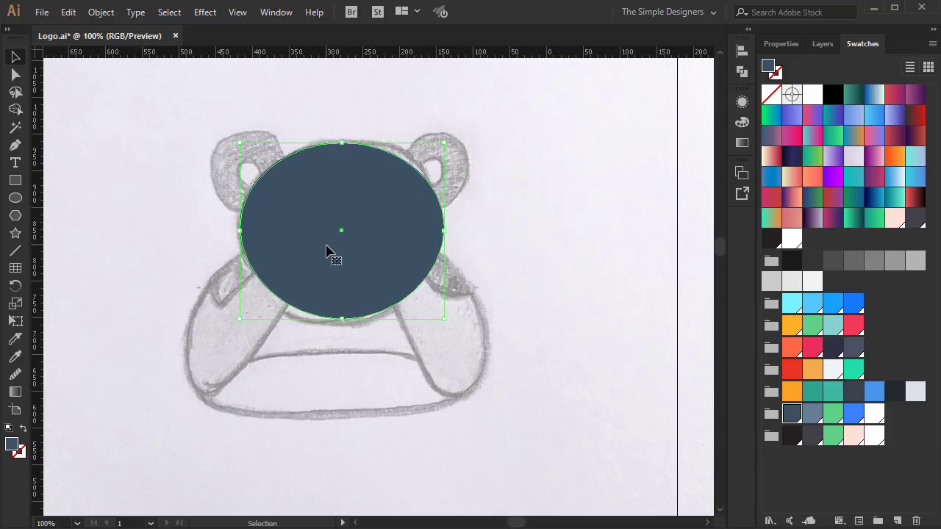
# Swap the head ellipse's fill and stroke so it has no fill and a dark slate blue outline, and set the stroke to 12 px
pyautogui.click(23, 429)
pyautogui.click(18, 450)
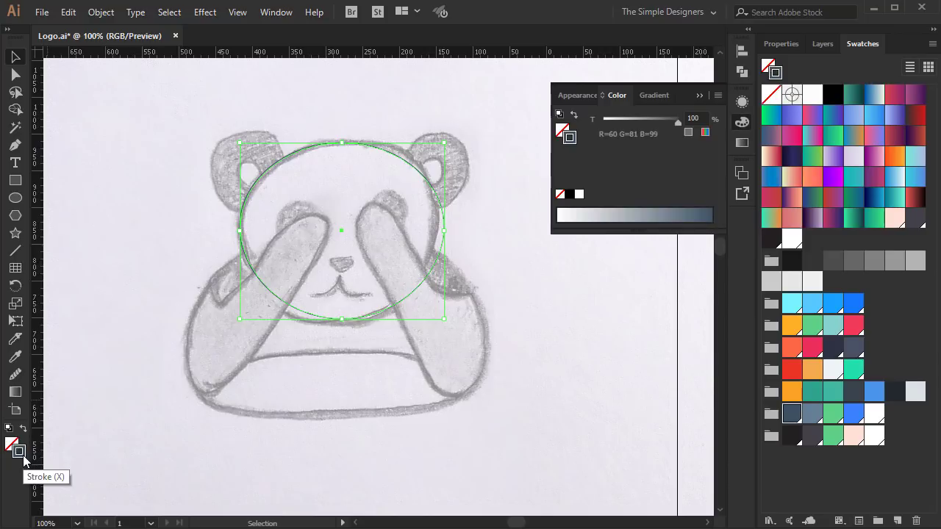
pyautogui.click(782, 44)
pyautogui.click(825, 222)
pyautogui.click(825, 222)
pyautogui.click(825, 223)
pyautogui.click(825, 222)
pyautogui.click(825, 222)
pyautogui.click(825, 223)
pyautogui.click(825, 223)
pyautogui.click(825, 223)
pyautogui.click(825, 224)
pyautogui.click(825, 223)
pyautogui.click(825, 224)
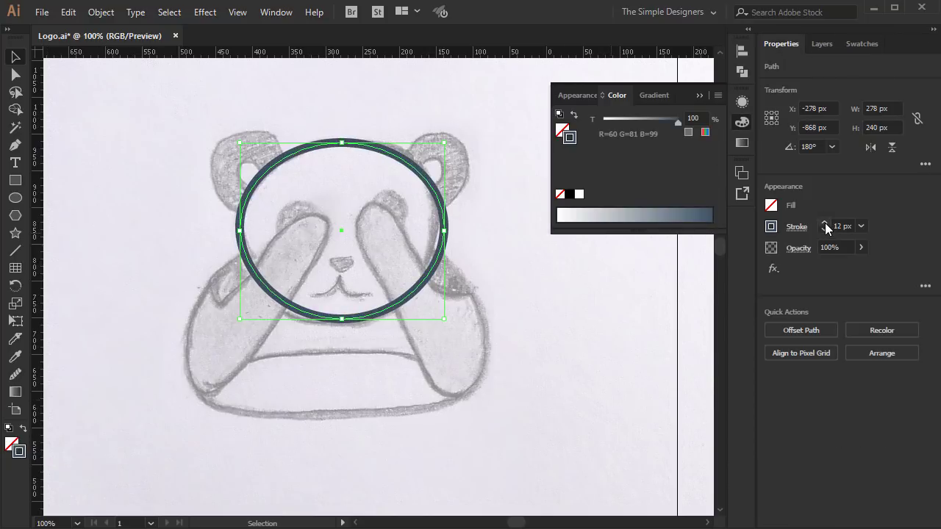
pyautogui.click(740, 104)
pyautogui.click(852, 43)
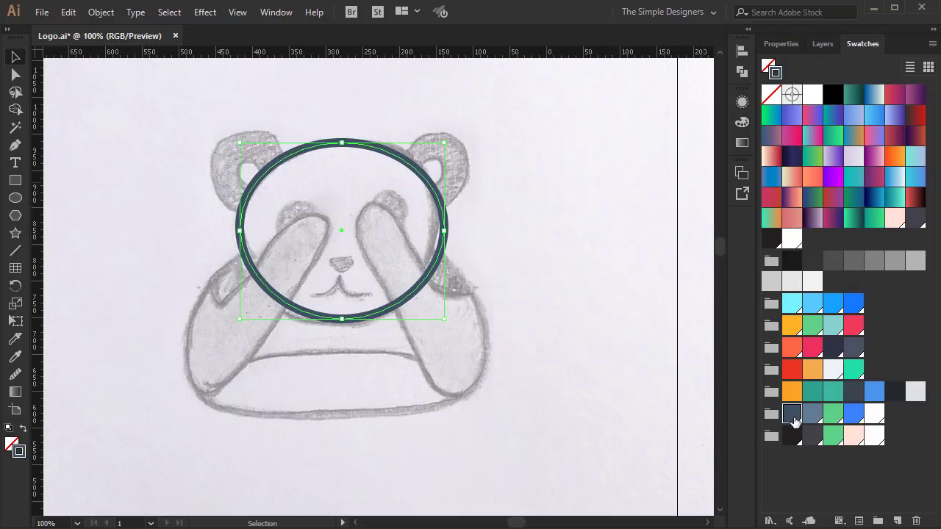
# Narrow the head ellipse slightly and shift it sideways to centre it over the sketched face, leaving it deselected
pyautogui.hotkey('ctrl', '+')
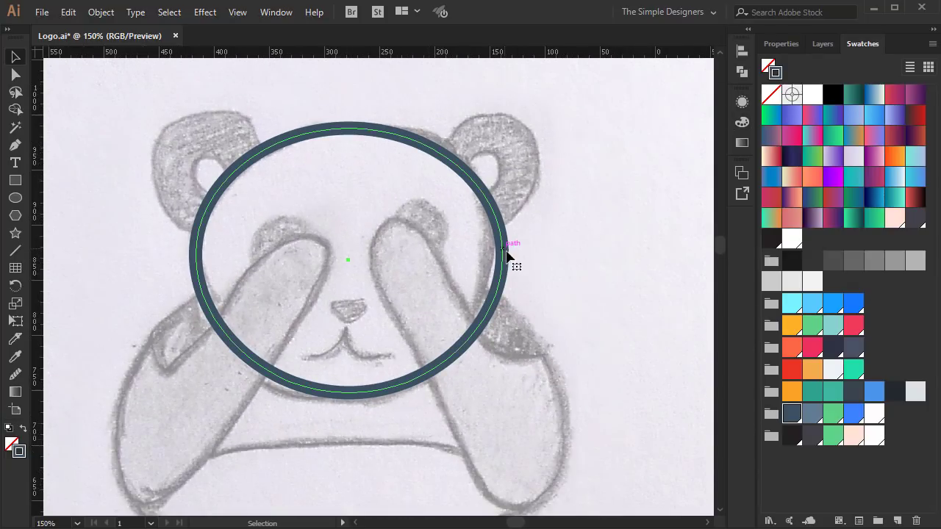
pyautogui.moveTo(506, 260); pyautogui.dragTo(494, 261)
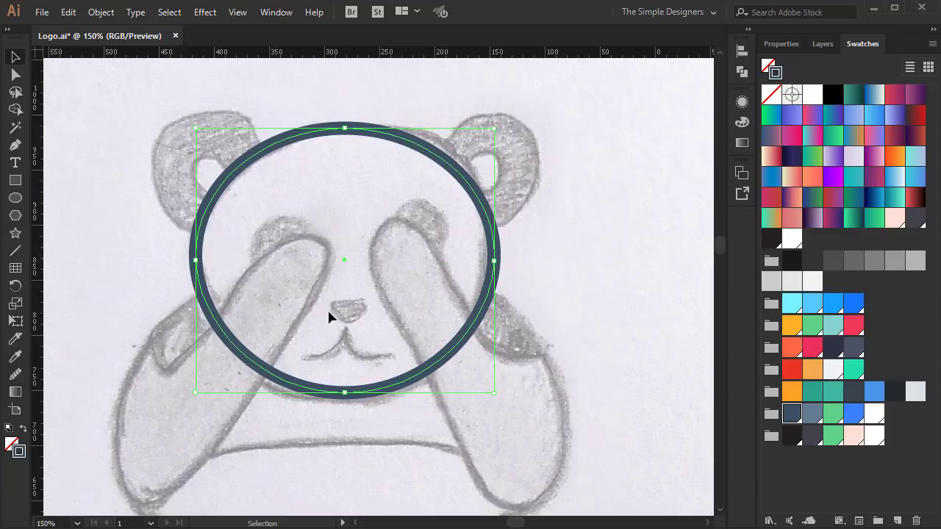
pyautogui.moveTo(203, 259); pyautogui.dragTo(208, 259)
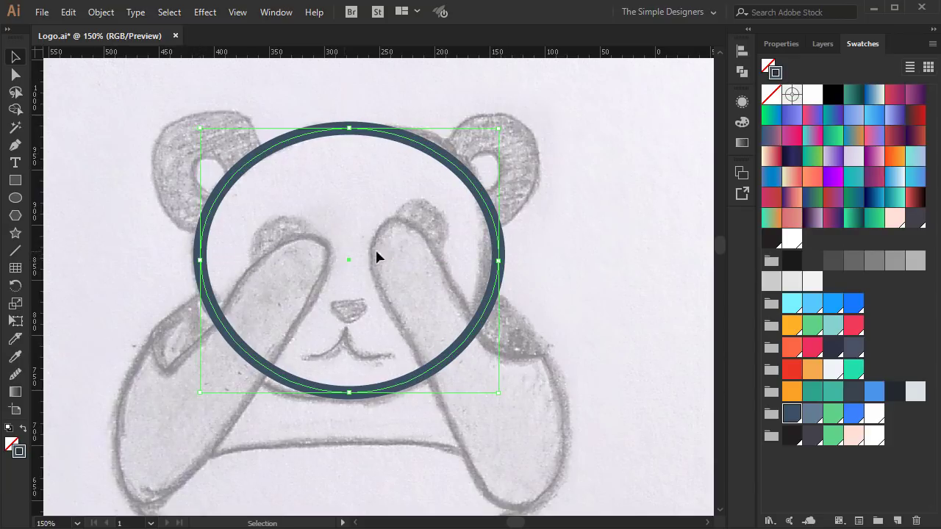
pyautogui.click(557, 249)
# Draw a small inner-ear circle over the panda's left-hand ear and enlarge a copy pasted in front concentrically to cover the outer ear
pyautogui.press('l')
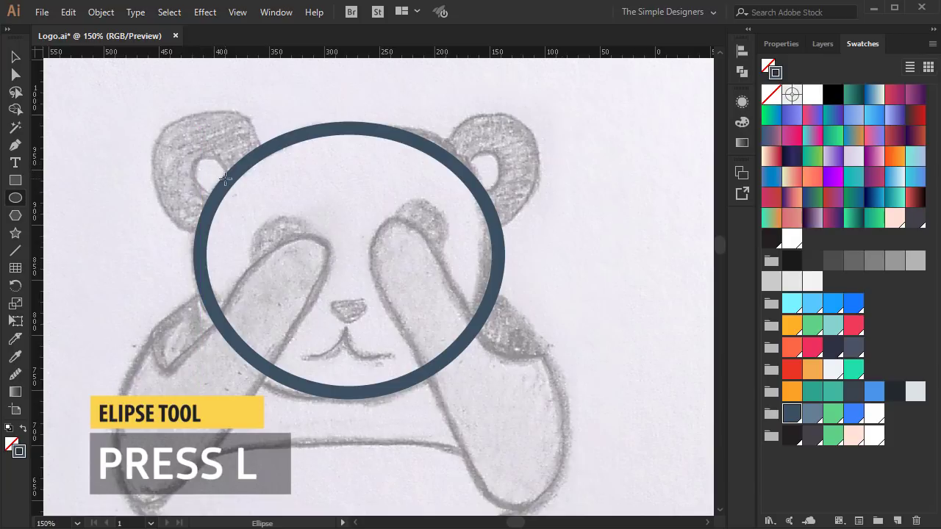
pyautogui.moveTo(225, 181); pyautogui.dragTo(239, 197)
pyautogui.moveTo(251, 159); pyautogui.dragTo(247, 162)
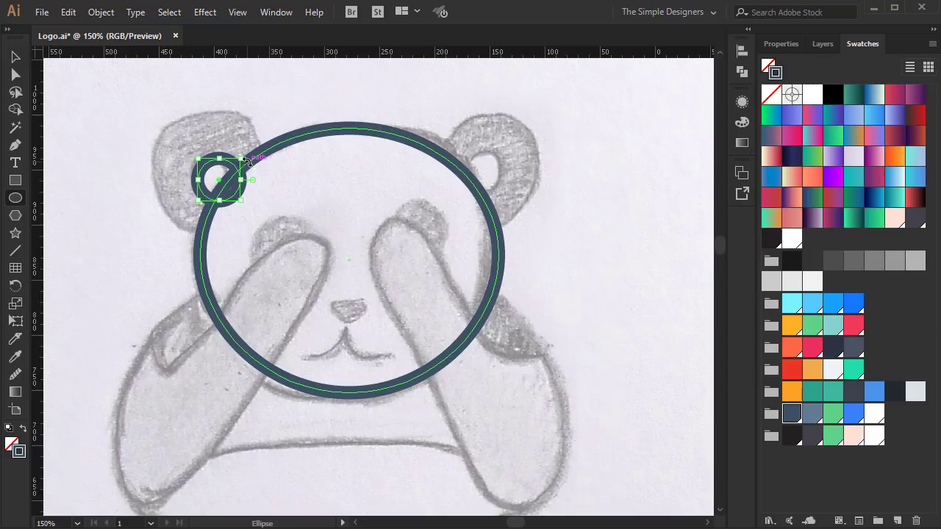
pyautogui.moveTo(243, 156); pyautogui.dragTo(286, 95)
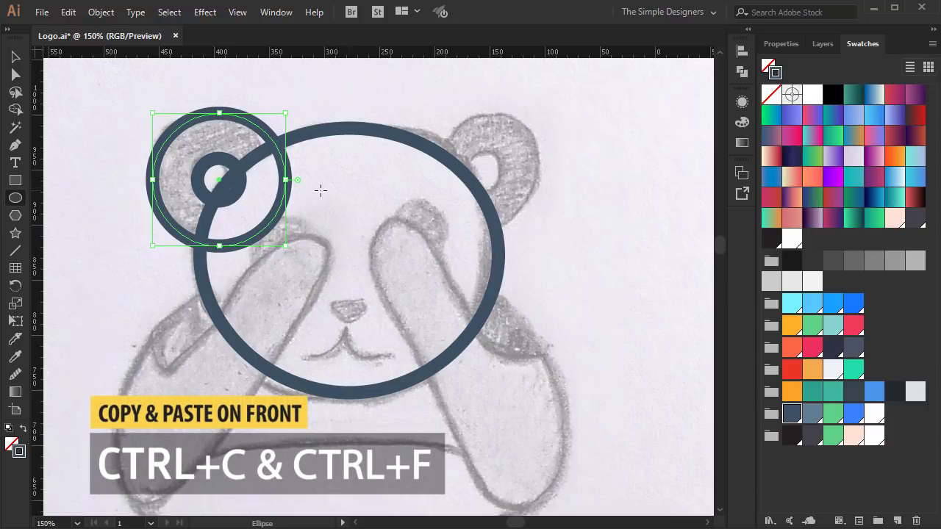
# Group the inner and outer ear circles
pyautogui.press('v')
pyautogui.click(205, 167)
pyautogui.keyDown('shift'); pyautogui.click(172, 142); pyautogui.keyUp('shift')
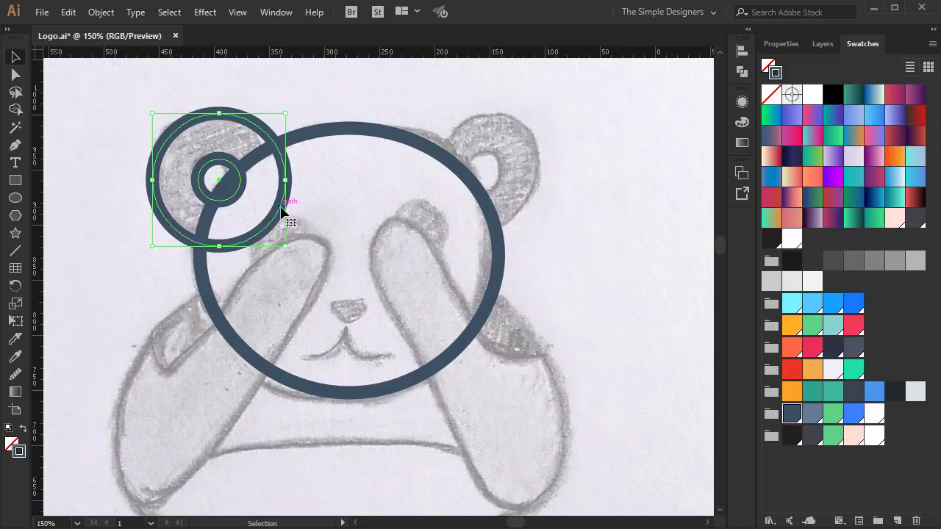
pyautogui.rightClick(283, 213)
pyautogui.click(344, 300)
pyautogui.click(101, 319)
# Reflect a copy of the ear group across the vertical axis through the head ellipse's top anchor to make the opposite ear
pyautogui.hotkey('ctrl', '1')
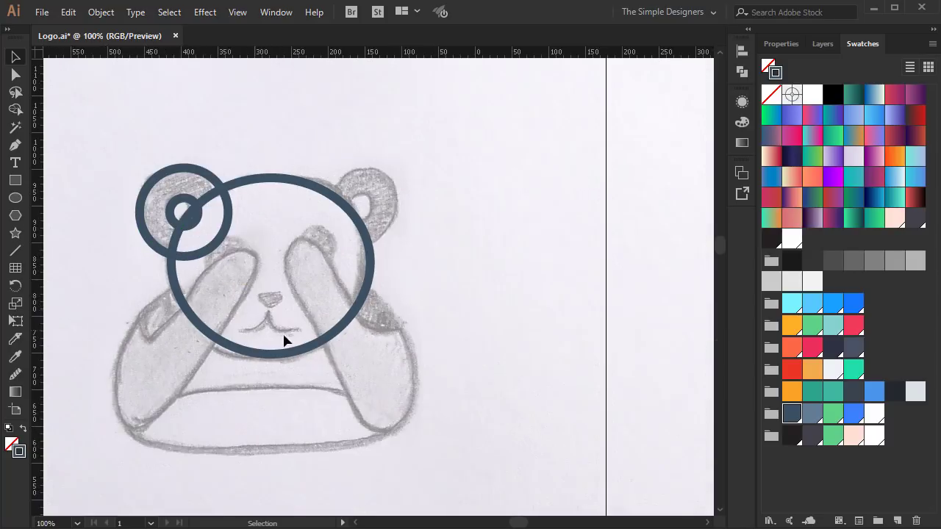
pyautogui.keyDown('alt'); pyautogui.scroll(1, 228, 238); pyautogui.keyUp('alt')
pyautogui.click(227, 234)
pyautogui.keyDown('shift'); pyautogui.click(285, 147); pyautogui.keyUp('shift')
pyautogui.press('o')
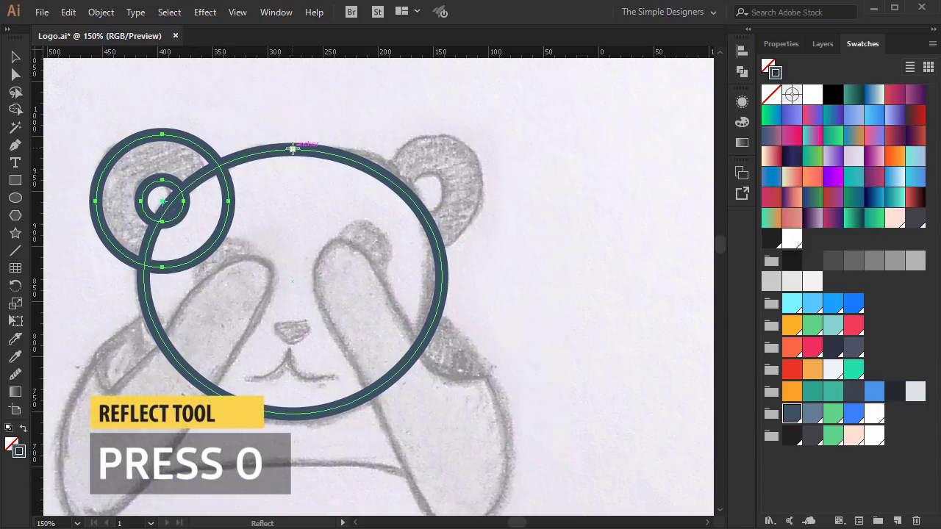
pyautogui.keyDown('alt'); pyautogui.click(293, 150); pyautogui.keyUp('alt')
pyautogui.click(768, 394)
pyautogui.press('v')
pyautogui.click(546, 348)
# Draw one half of the mouth with the Pen tool as a curve from the nose to the sketched mouth corner, about 33 × 36 px
pyautogui.keyDown('alt'); pyautogui.scroll(-1, 519, 375); pyautogui.keyUp('alt')
pyautogui.keyDown('alt'); pyautogui.scroll(2, 364, 312); pyautogui.keyUp('alt')
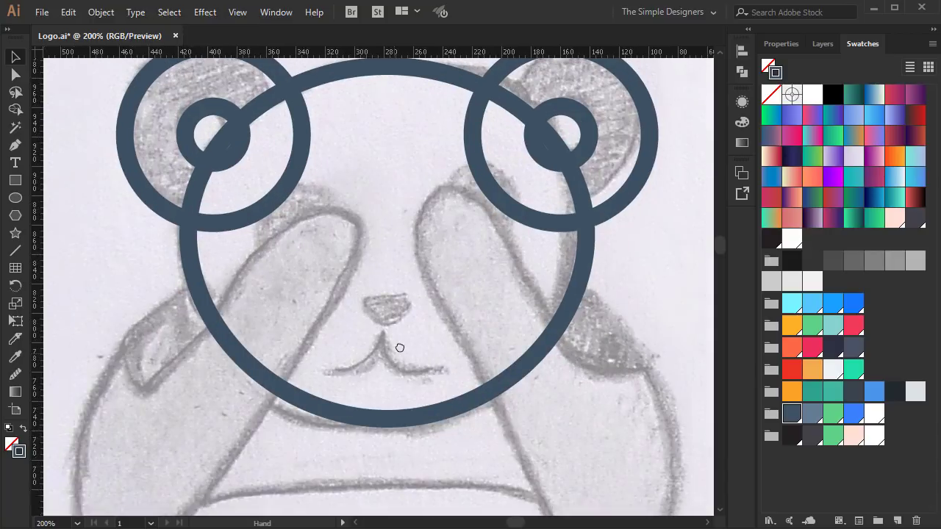
pyautogui.press('p')
pyautogui.keyDown('alt'); pyautogui.scroll(2, 410, 362); pyautogui.keyUp('alt')
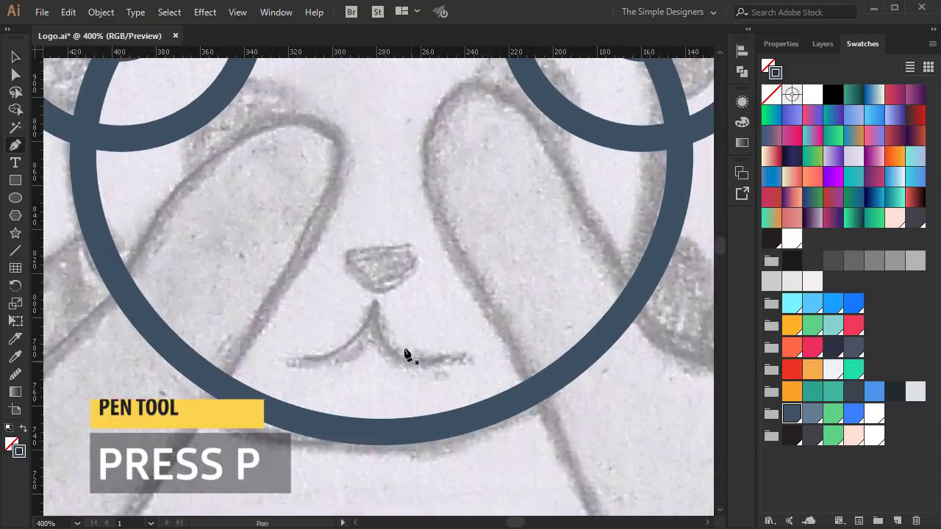
pyautogui.click(362, 255)
pyautogui.moveTo(459, 359); pyautogui.dragTo(570, 368)
# Give the mouth curve's stroke round caps and leave it deselected
pyautogui.click(784, 44)
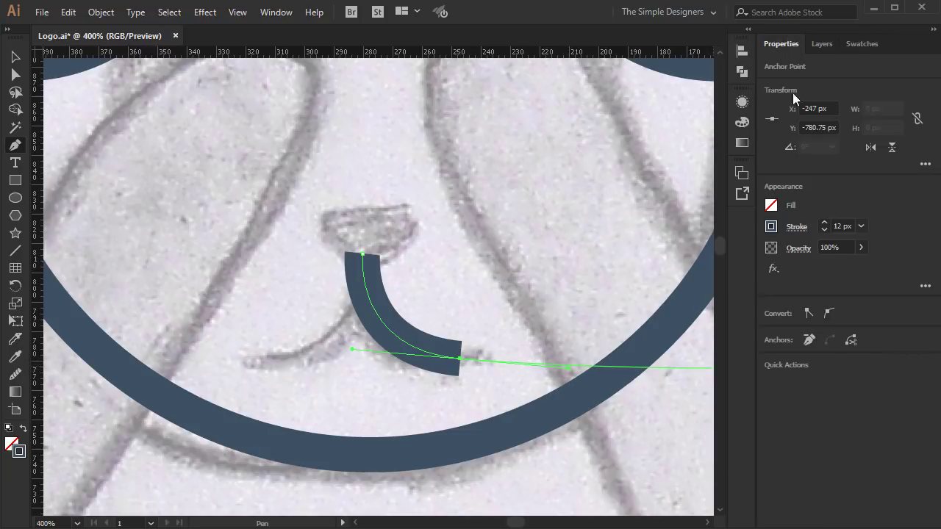
pyautogui.click(805, 233)
pyautogui.click(713, 265)
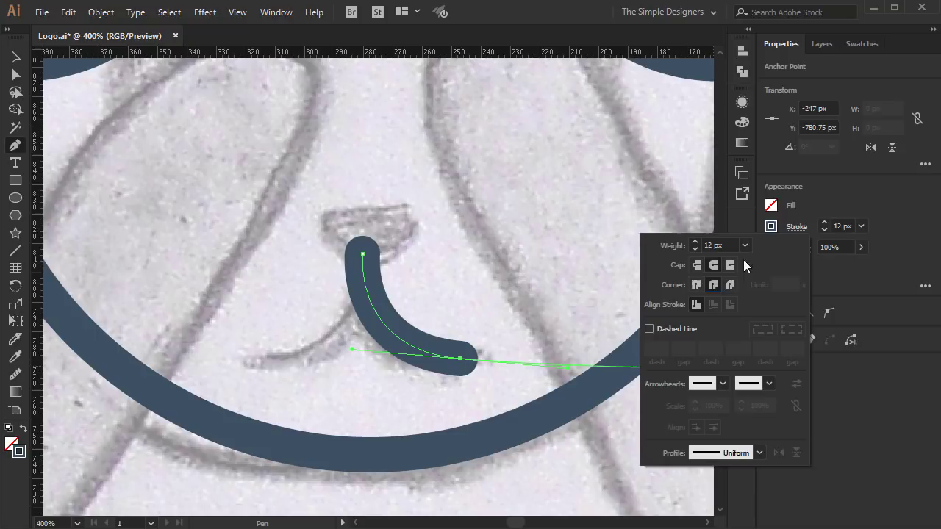
pyautogui.press('v')
pyautogui.click(557, 267)
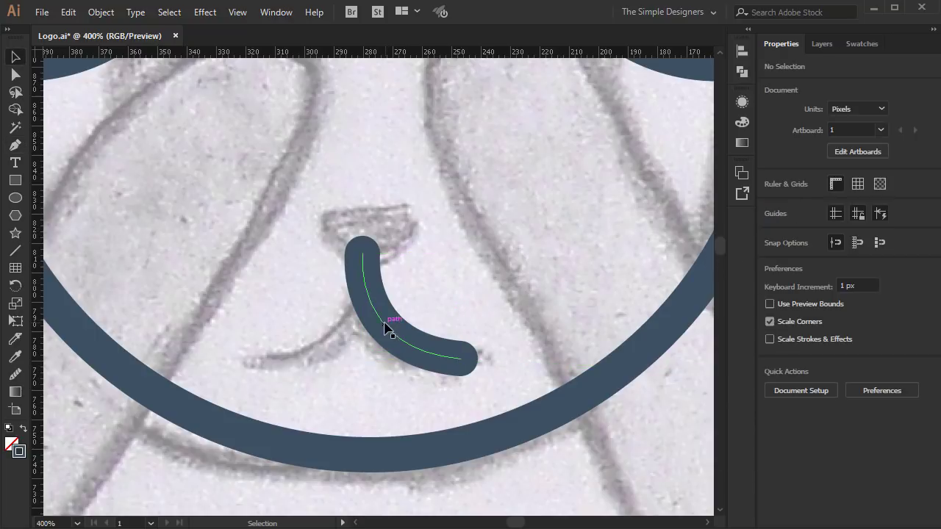
# Reflect a copy of the mouth curve across the vertical axis through its upper endpoint to complete the mouth
pyautogui.click(386, 328)
pyautogui.press('o')
pyautogui.keyDown('alt'); pyautogui.click(362, 254); pyautogui.keyUp('alt')
pyautogui.click(750, 392)
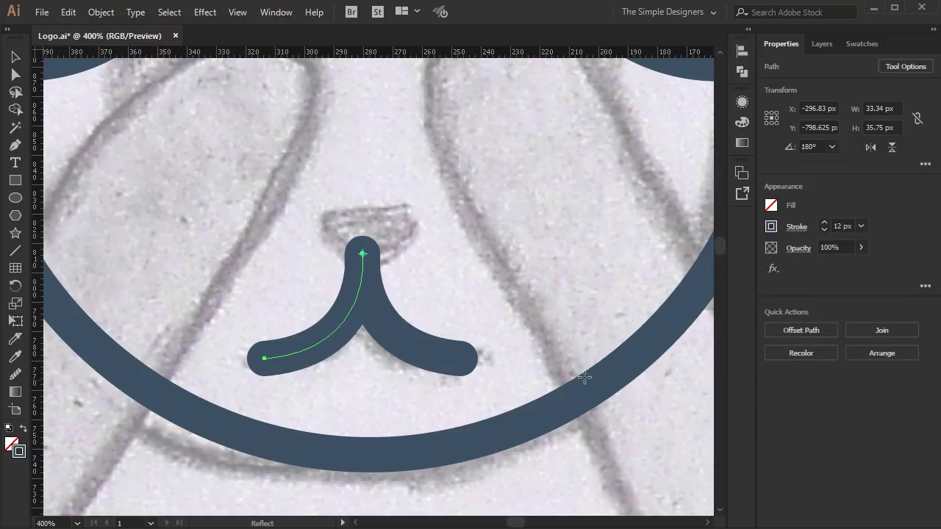
pyautogui.press('v')
pyautogui.click(478, 300)
# Group the two mouth curves, flatten the group to about 33.5 px high and nudge it up slightly
pyautogui.scroll(-2, 478, 299)
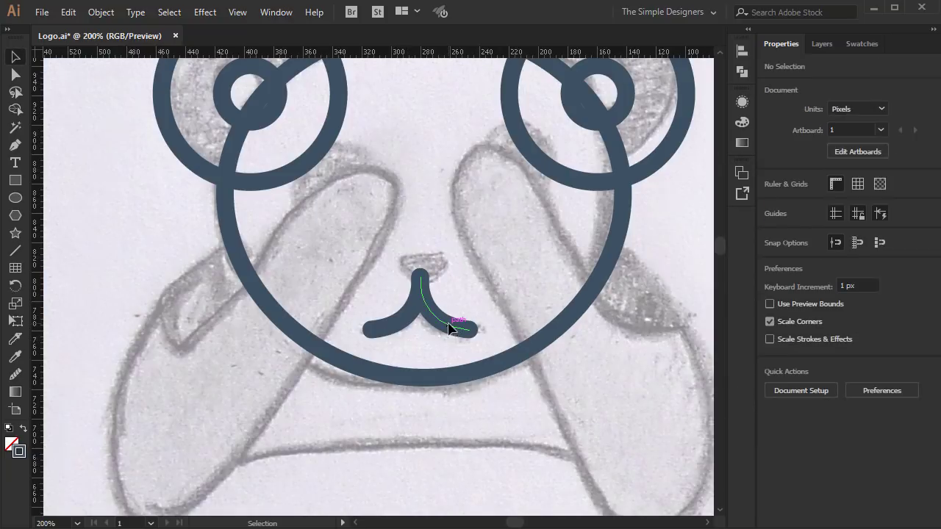
pyautogui.click(450, 329)
pyautogui.keyDown('shift'); pyautogui.click(398, 330); pyautogui.keyUp('shift')
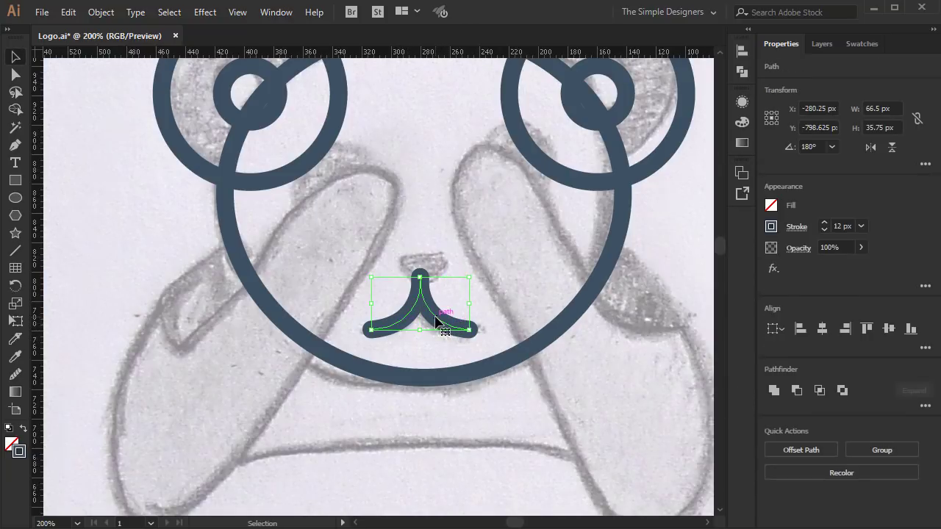
pyautogui.rightClick(435, 321)
pyautogui.click(503, 120)
pyautogui.moveTo(425, 331); pyautogui.dragTo(425, 326)
pyautogui.press('Up')
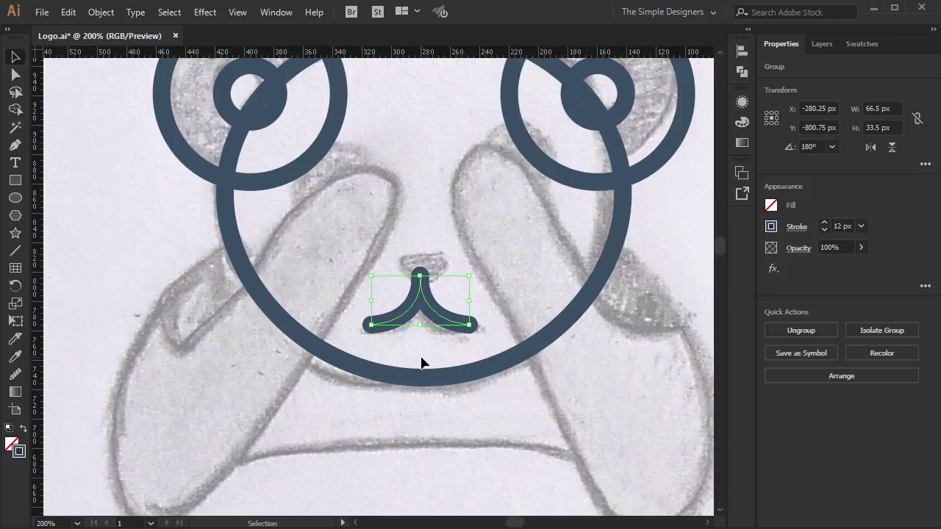
# Group the two ears together and leave them deselected
pyautogui.scroll(-1, 422, 362)
pyautogui.click(608, 214)
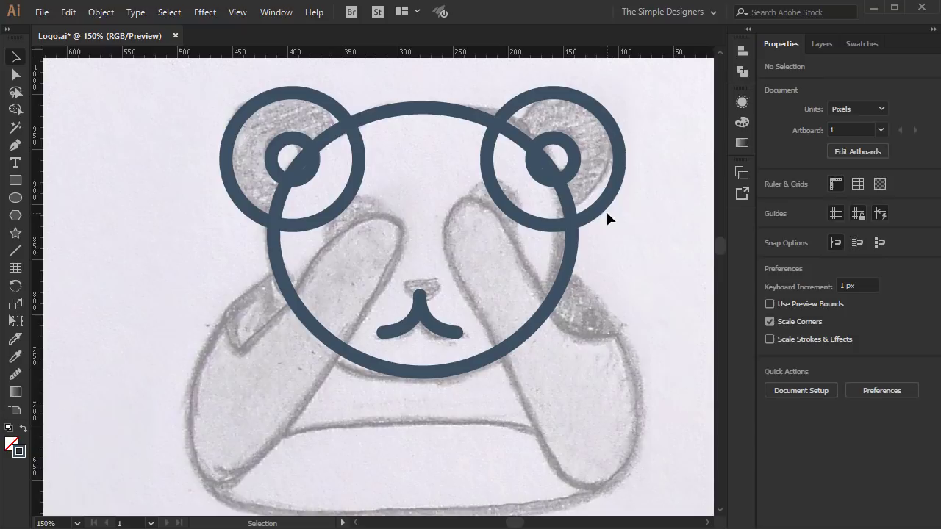
pyautogui.click(605, 213)
pyautogui.keyDown('shift'); pyautogui.click(355, 192); pyautogui.keyUp('shift')
pyautogui.rightClick(355, 192)
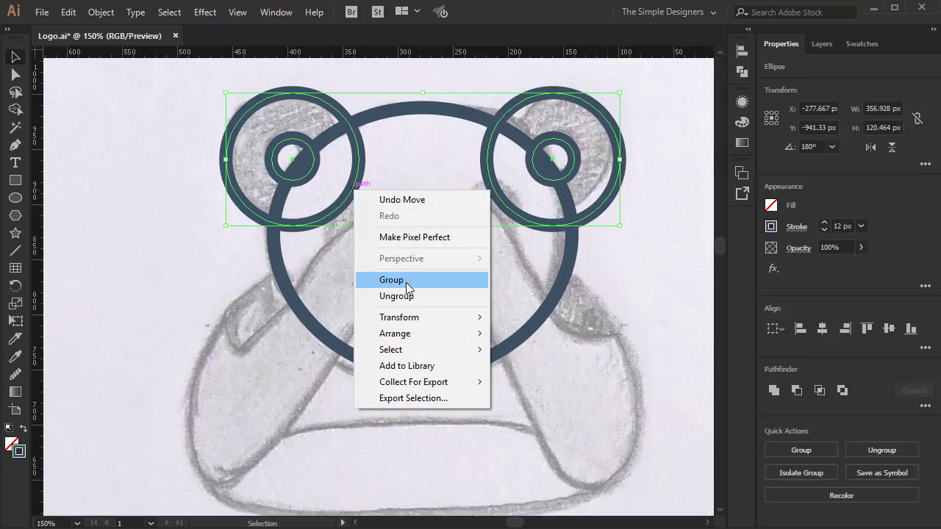
pyautogui.click(405, 279)
pyautogui.click(653, 283)
# Align the ears, head ellipse and mouth to a common horizontal centre
pyautogui.scroll(-2, 654, 283)
pyautogui.moveTo(655, 322); pyautogui.dragTo(466, 194)
pyautogui.click(822, 330)
pyautogui.scroll(2, 635, 283)
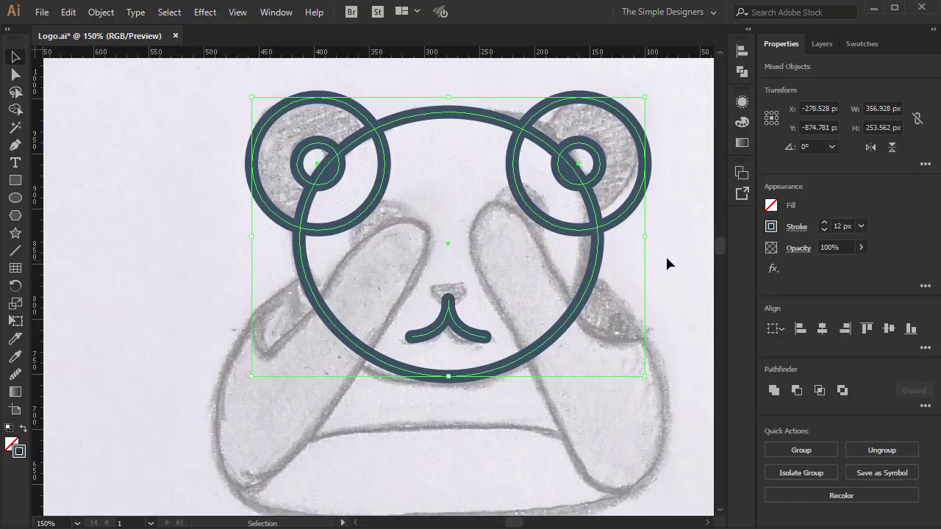
pyautogui.click(662, 259)
# Draw a body ellipse over the lower sketch, about 412 px wide, and adjust its top and bottom to fit the sketched shoulders
pyautogui.moveTo(614, 339); pyautogui.dragTo(592, 317)
pyautogui.scroll(1, 468, 361)
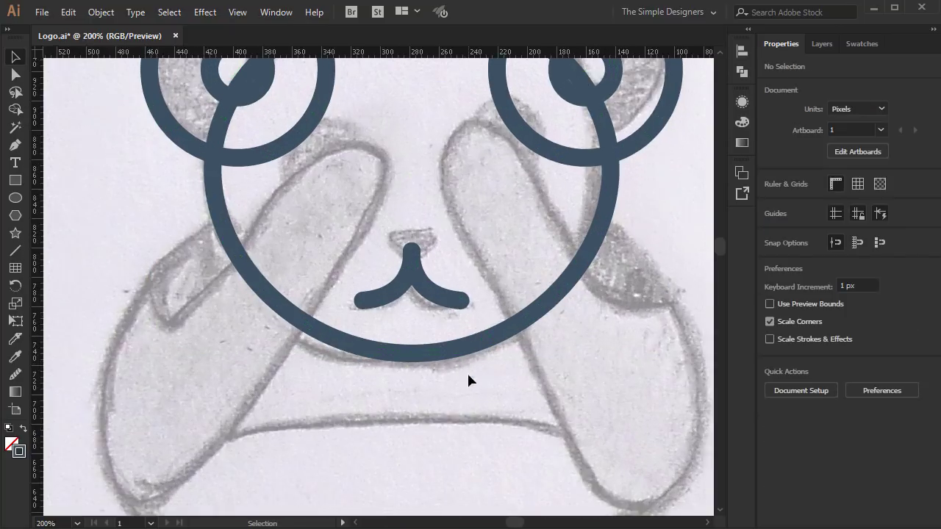
pyautogui.scroll(-1, 470, 365)
pyautogui.scroll(-1, 469, 365)
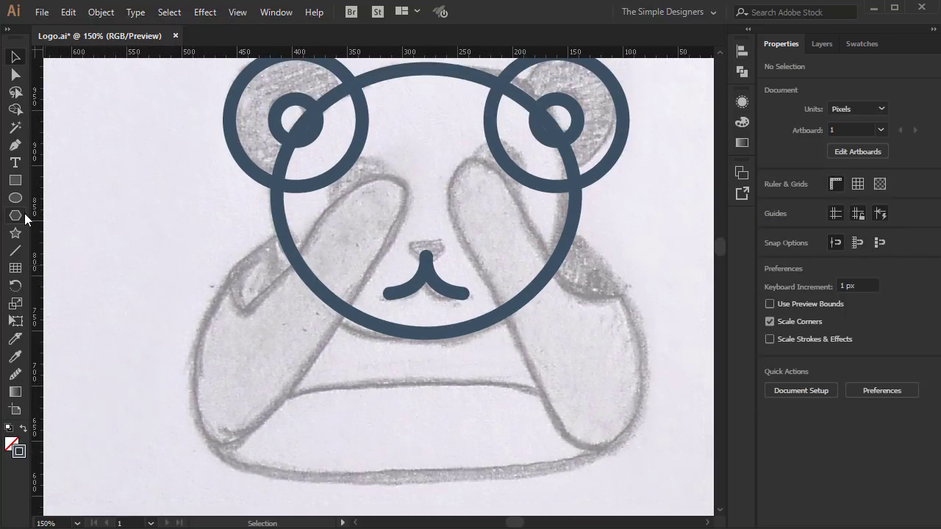
pyautogui.press('l')
pyautogui.moveTo(301, 224); pyautogui.dragTo(623, 397)
pyautogui.scroll(2, 541, 286)
pyautogui.scroll(-2, 541, 286)
pyautogui.moveTo(489, 282); pyautogui.dragTo(502, 369)
pyautogui.moveTo(636, 305); pyautogui.dragTo(661, 306)
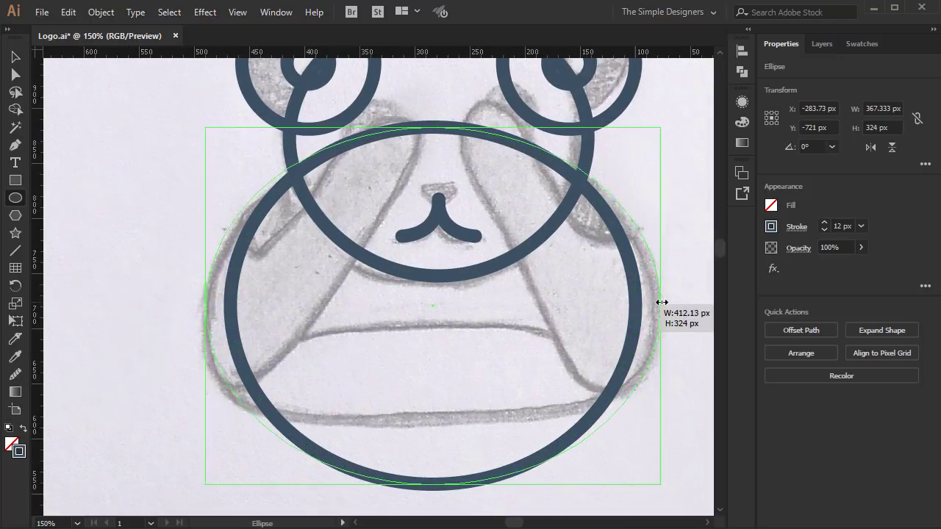
pyautogui.moveTo(433, 128); pyautogui.dragTo(440, 161)
pyautogui.moveTo(439, 161); pyautogui.dragTo(437, 167)
pyautogui.moveTo(435, 484); pyautogui.dragTo(437, 480)
# Duplicate the body ellipse upward and resize the copy to about 477 × 297 px so its lower edge follows the sketched base
pyautogui.scroll(-2, 488, 420)
pyautogui.press('v')
pyautogui.click(569, 437)
pyautogui.scroll(1, 569, 437)
pyautogui.moveTo(492, 435); pyautogui.dragTo(498, 397)
pyautogui.moveTo(567, 314); pyautogui.dragTo(591, 315)
pyautogui.moveTo(415, 435); pyautogui.dragTo(416, 413)
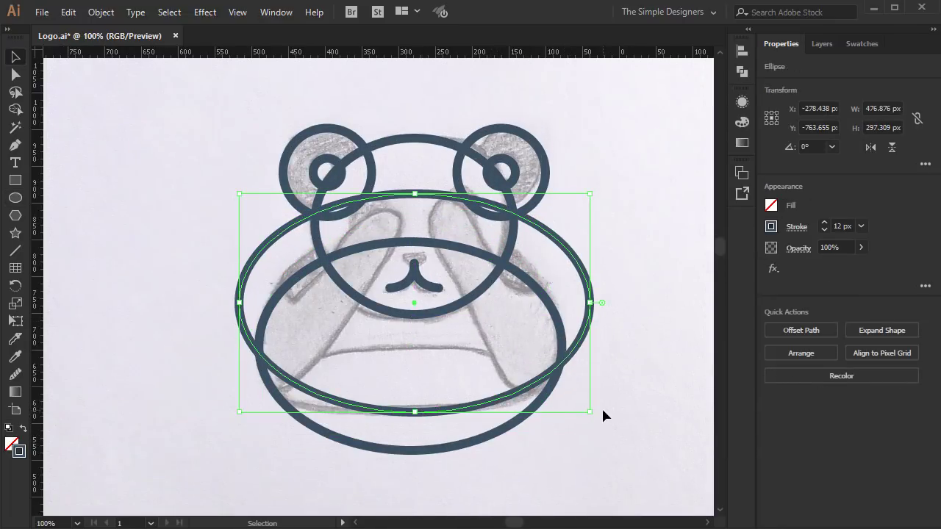
# Remove the lower and upper crescents of the two ellipses with Shape Builder, keeping only their overlap as the body outline
pyautogui.keyDown('shift'); pyautogui.click(485, 442); pyautogui.keyUp('shift')
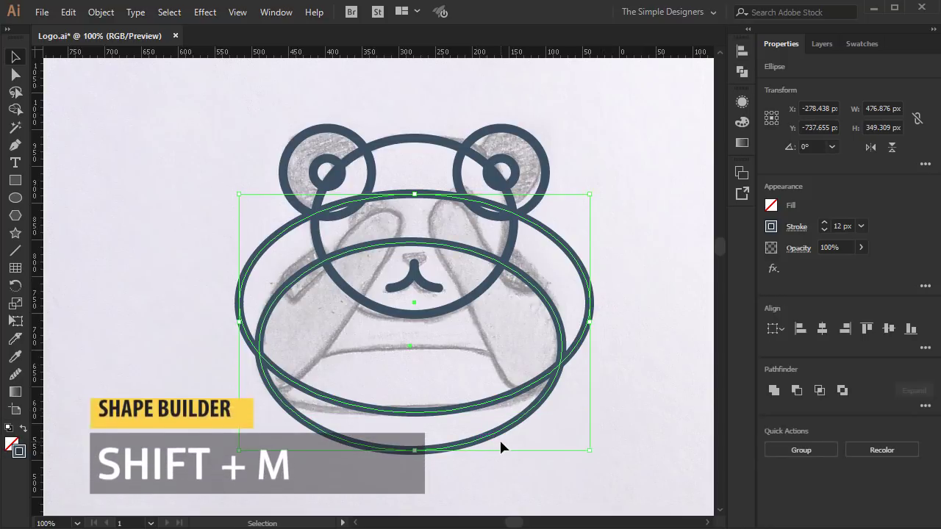
pyautogui.hotkey('shift', 'm')
pyautogui.keyDown('alt'); pyautogui.click(482, 432); pyautogui.keyUp('alt')
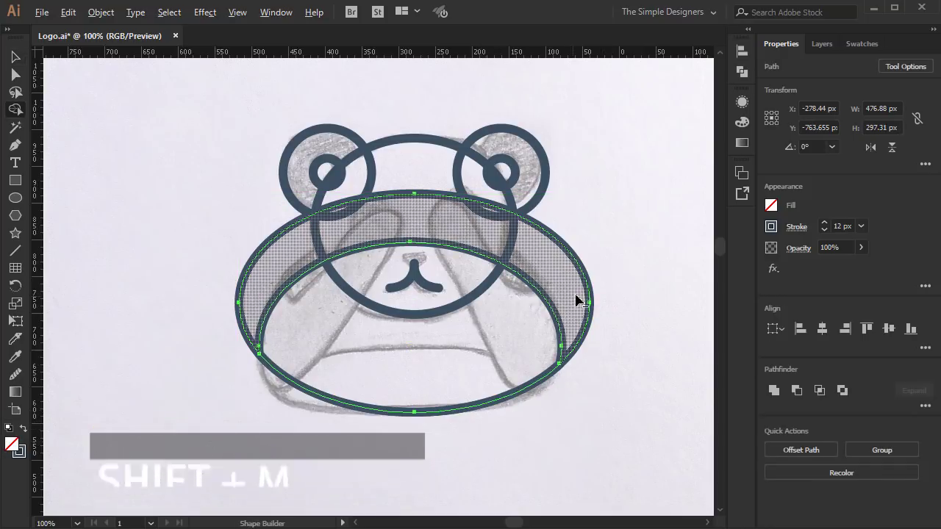
pyautogui.keyDown('alt'); pyautogui.click(577, 296); pyautogui.keyUp('alt')
pyautogui.press('v')
pyautogui.click(651, 347)
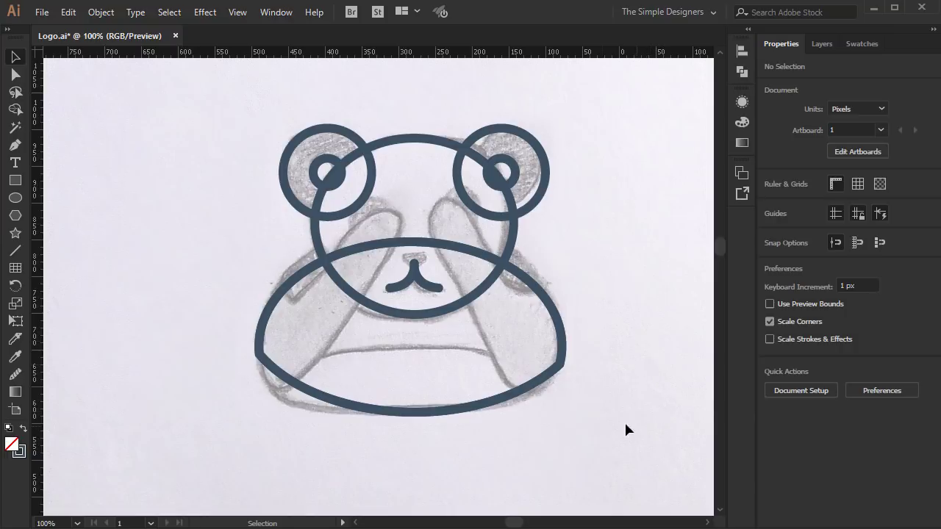
# Round the two sharp side corners of the body outline
pyautogui.press('a')
pyautogui.click(564, 365)
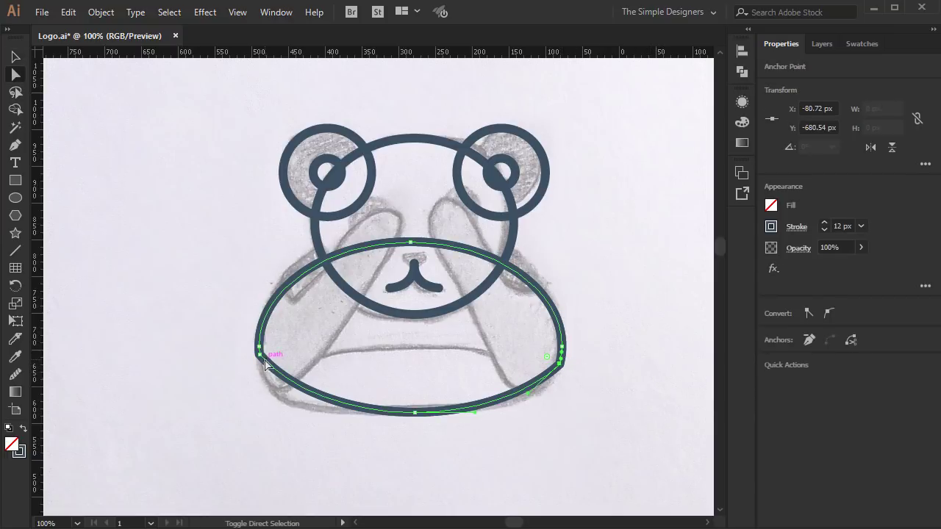
pyautogui.keyDown('shift'); pyautogui.click(260, 357); pyautogui.keyUp('shift')
pyautogui.moveTo(272, 355); pyautogui.dragTo(705, 338)
pyautogui.click(687, 420)
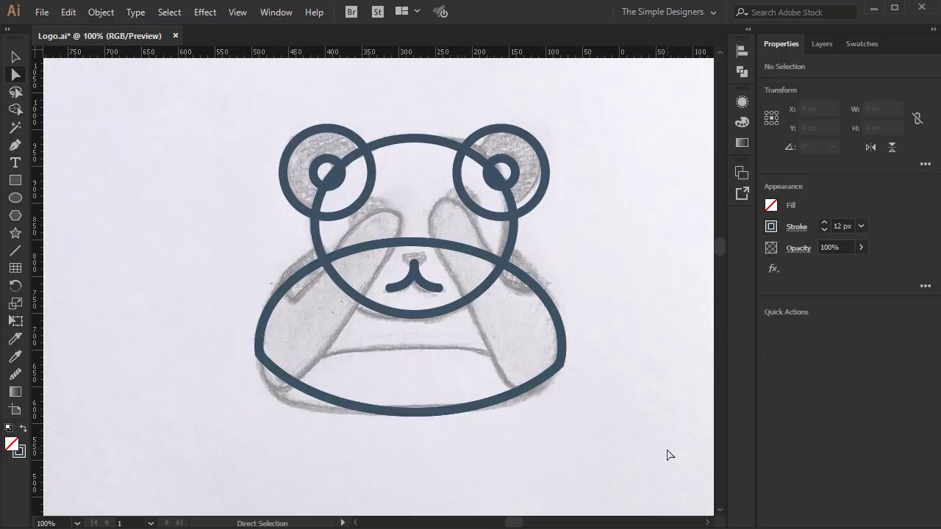
# Place a copy of the body outline straight below the original so its top edge follows the sketched belly line
pyautogui.press('v')
pyautogui.click(548, 301)
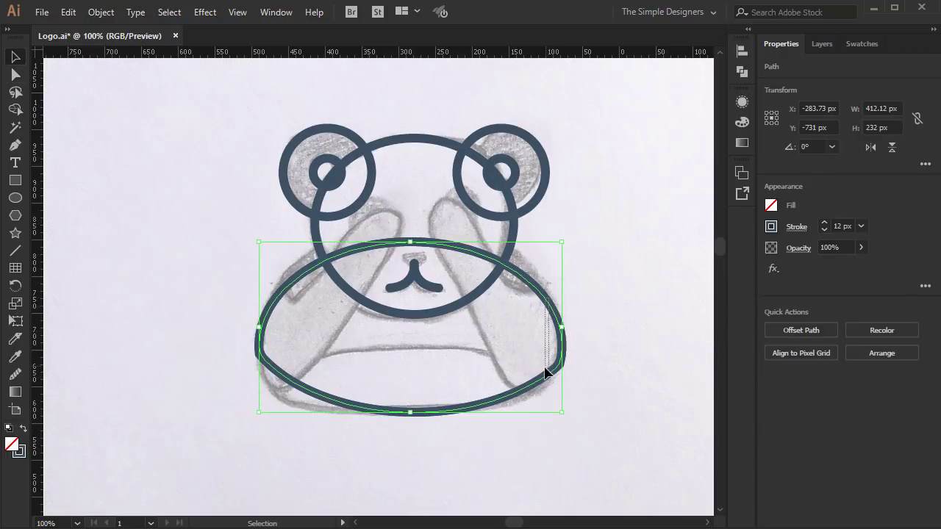
pyautogui.moveTo(554, 311); pyautogui.dragTo(552, 407)
pyautogui.click(630, 365)
# Split the two overlapping outlines with Shape Builder and delete the leftover lower part, keeping the belly shape
pyautogui.click(561, 375)
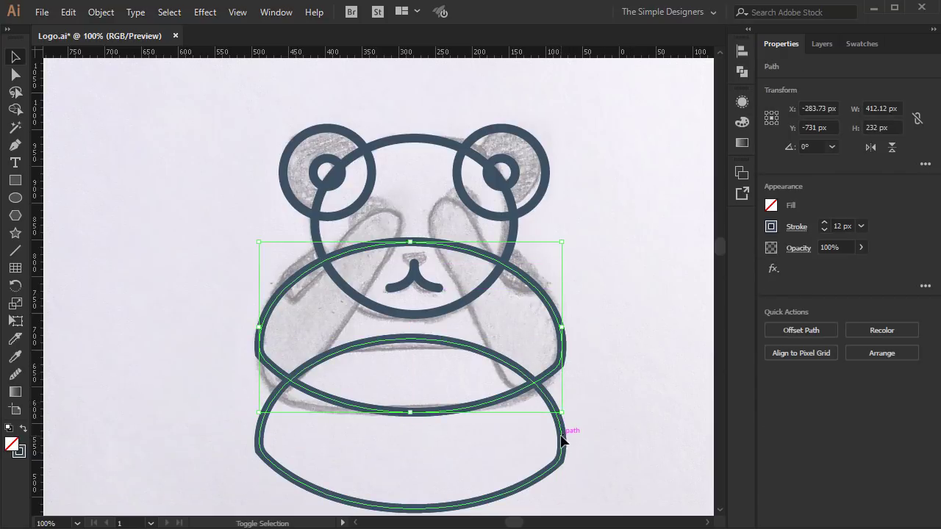
pyautogui.keyDown('shift'); pyautogui.click(562, 440); pyautogui.keyUp('shift')
pyautogui.hotkey('shift', 'm')
pyautogui.click(525, 448)
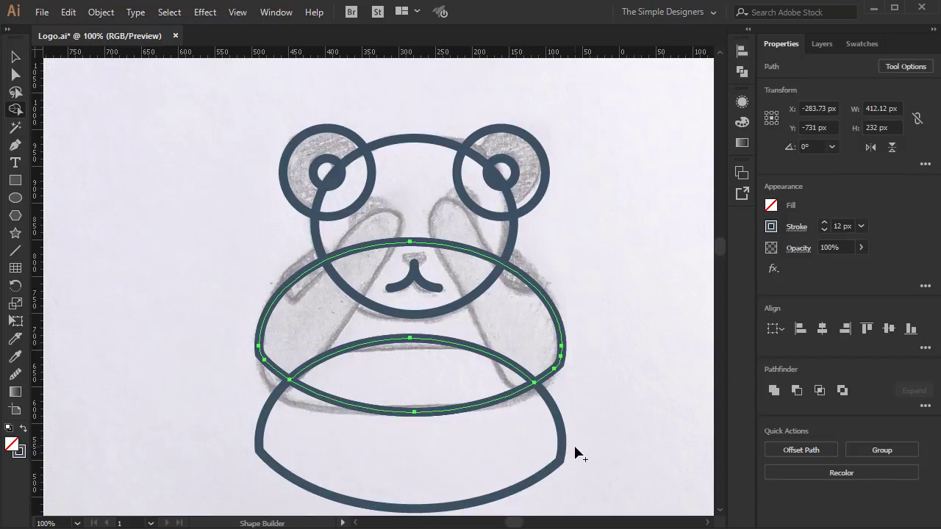
pyautogui.press('v')
pyautogui.click(580, 450)
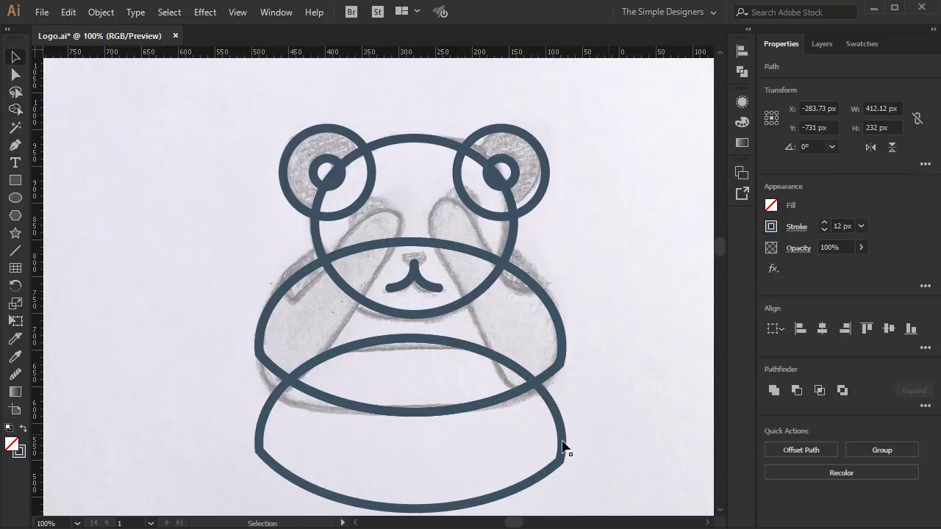
pyautogui.click(565, 445)
pyautogui.press('Delete')
pyautogui.press('space')
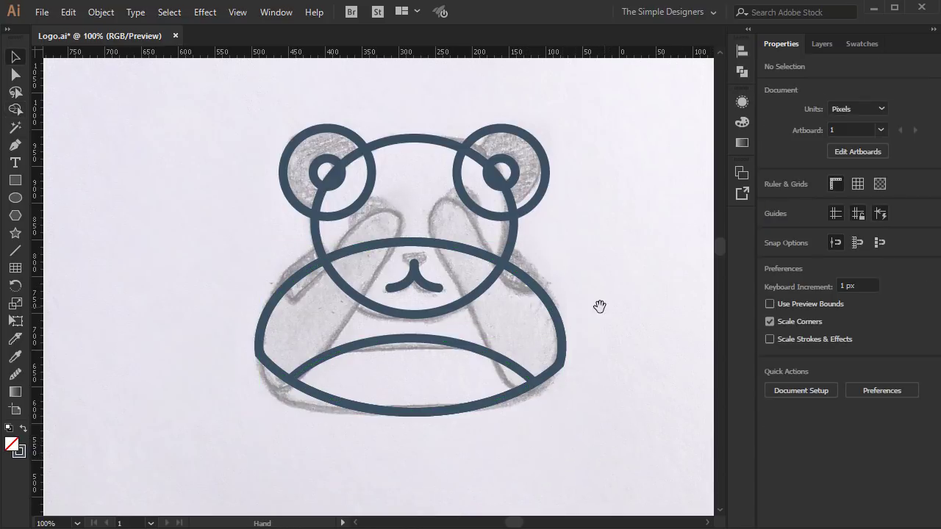
pyautogui.moveTo(599, 306); pyautogui.dragTo(614, 302)
pyautogui.scroll(1, 563, 259)
pyautogui.click(531, 280)
pyautogui.keyDown('shift'); pyautogui.click(416, 372); pyautogui.keyUp('shift')
pyautogui.scroll(2, 471, 288)
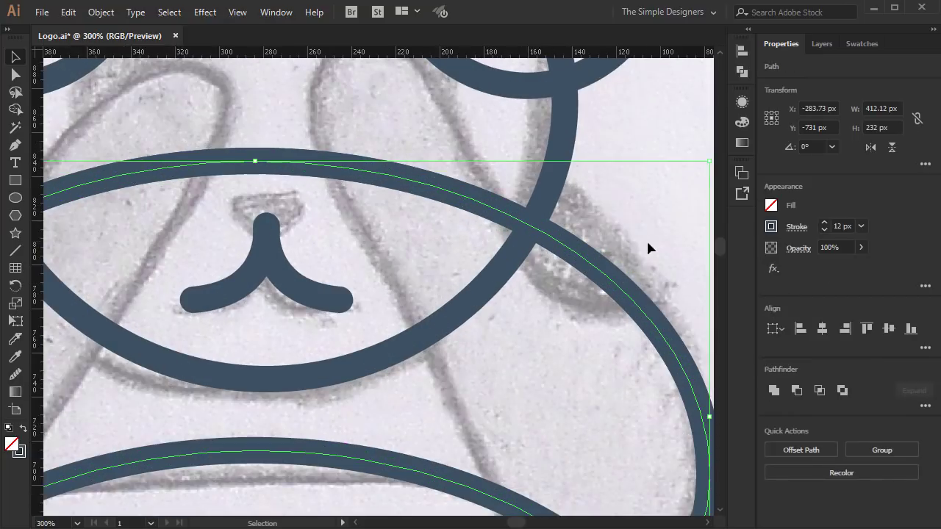
pyautogui.click(663, 125)
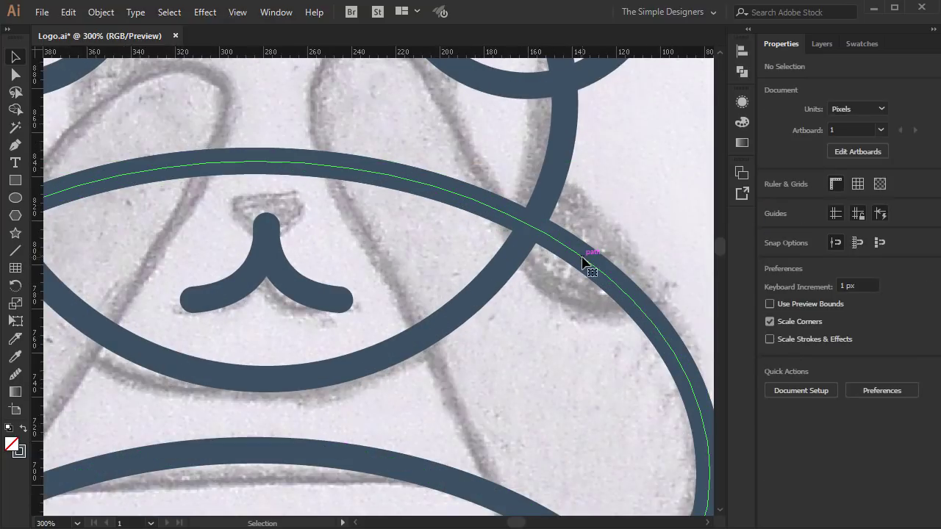
# Cut the body outline with the Scissors tool where it crosses the head ellipse on both sides
pyautogui.click(584, 259)
pyautogui.press('c')
pyautogui.click(531, 227)
pyautogui.hscroll(-5, 518, 252)
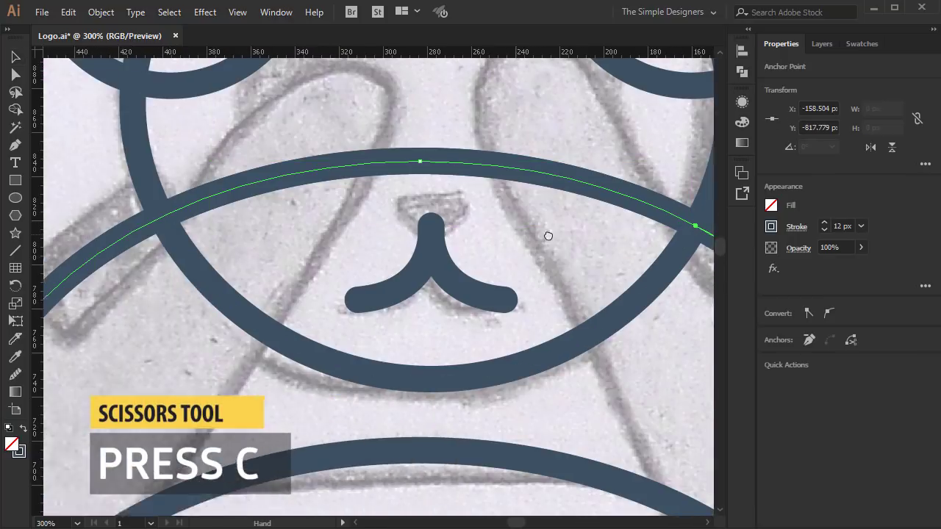
pyautogui.click(194, 215)
# Delete the cut arc of the body outline that runs across the face inside the head
pyautogui.press('v')
pyautogui.hotkey('ctrl', 'shift', 'a')
pyautogui.click(302, 188)
pyautogui.hotkey('ctrl', 'shift', 'a')
pyautogui.click(346, 177)
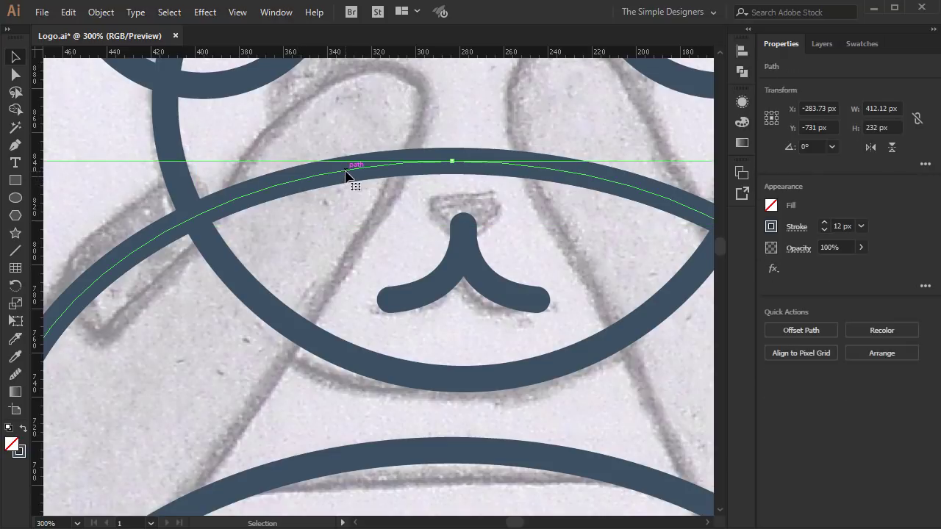
pyautogui.press('Delete')
pyautogui.moveTo(374, 229); pyautogui.dragTo(351, 235)
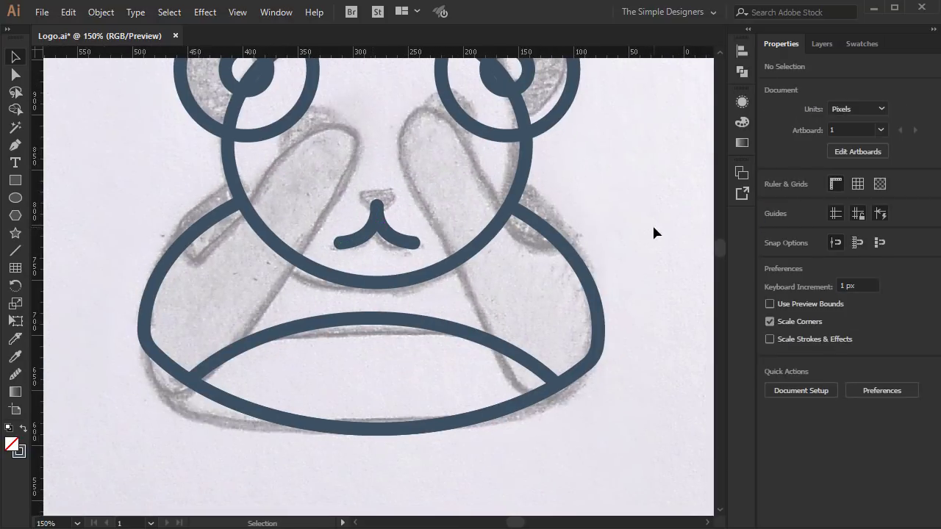
# Ungroup the pair of ears and select only the right ear's circles
pyautogui.scroll(-3, 652, 272)
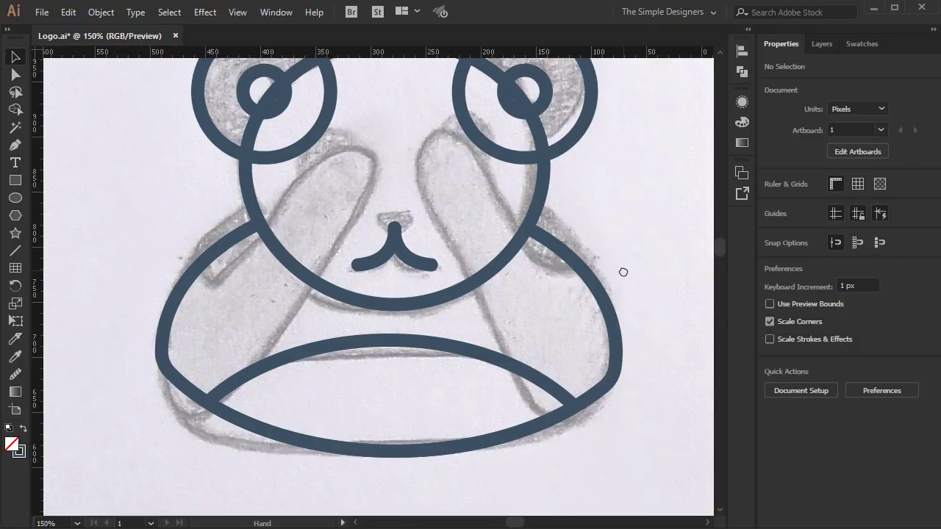
pyautogui.scroll(3, 632, 254)
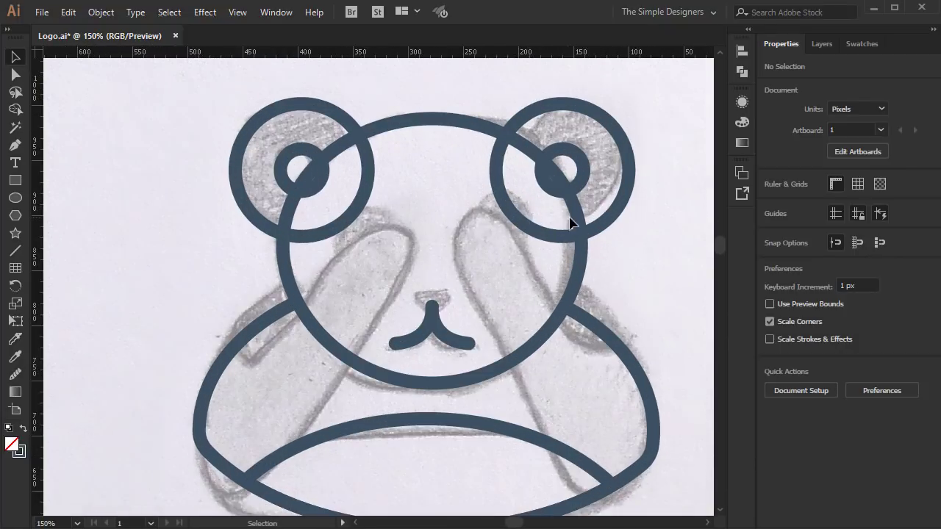
pyautogui.click(612, 221)
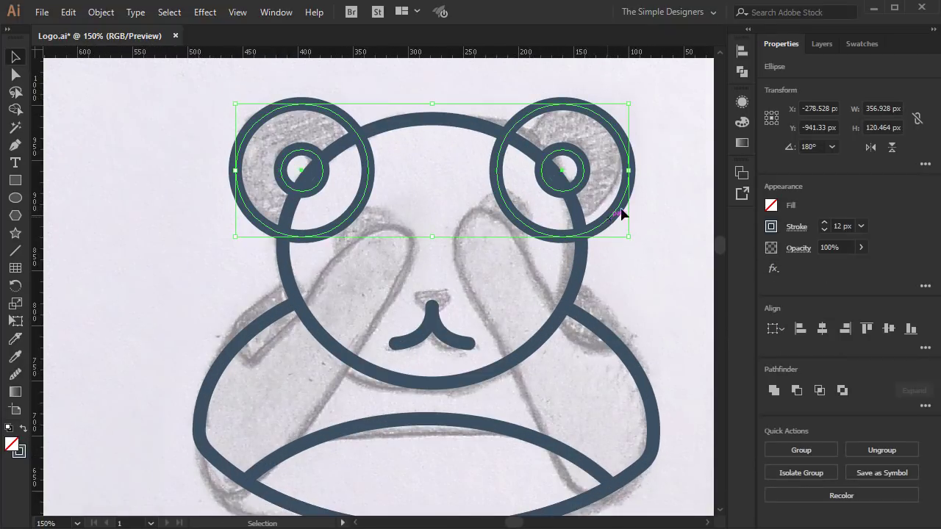
pyautogui.click(640, 222)
pyautogui.click(618, 215)
# Cut the right ear's outer circle with the Scissors tool at both crossings with the head ellipse and delete the arc inside the head
pyautogui.press('c')
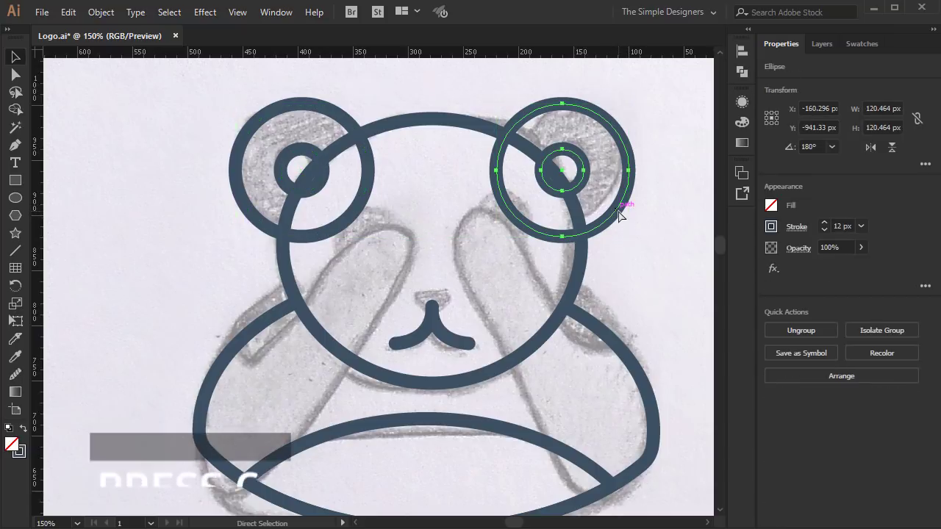
pyautogui.scroll(4, 548, 209)
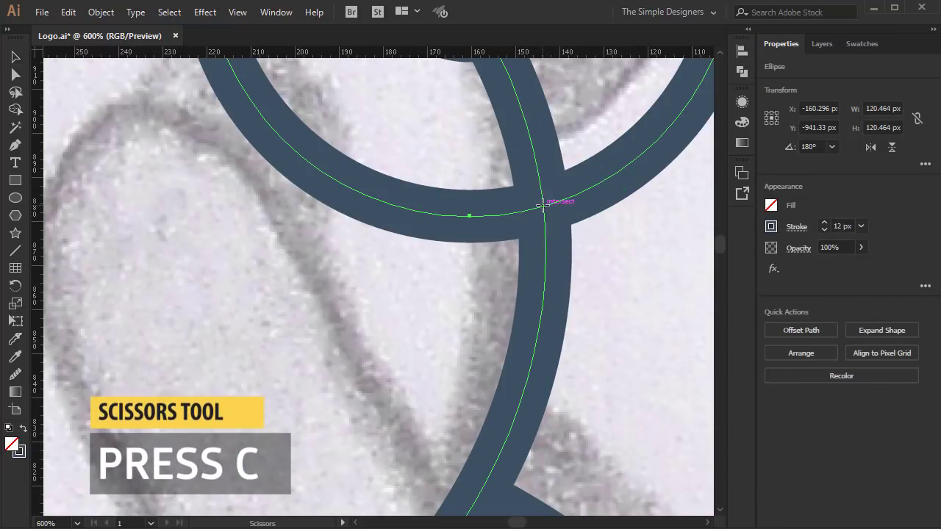
pyautogui.click(541, 207)
pyautogui.scroll(-1, 455, 125)
pyautogui.moveTo(456, 140); pyautogui.dragTo(479, 350)
pyautogui.scroll(2, 342, 128)
pyautogui.click(346, 169)
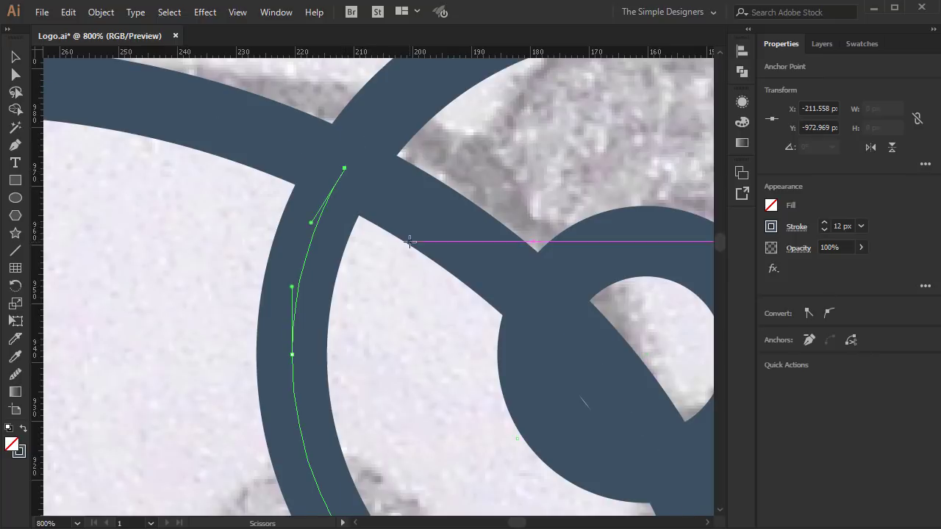
pyautogui.press('v')
pyautogui.scroll(-4, 412, 253)
pyautogui.press('Delete')
# Cut the right ear's inner circle with the Scissors tool where it meets the head ellipse and delete the part inside the head
pyautogui.scroll(3, 499, 307)
pyautogui.click(499, 307)
pyautogui.press('c')
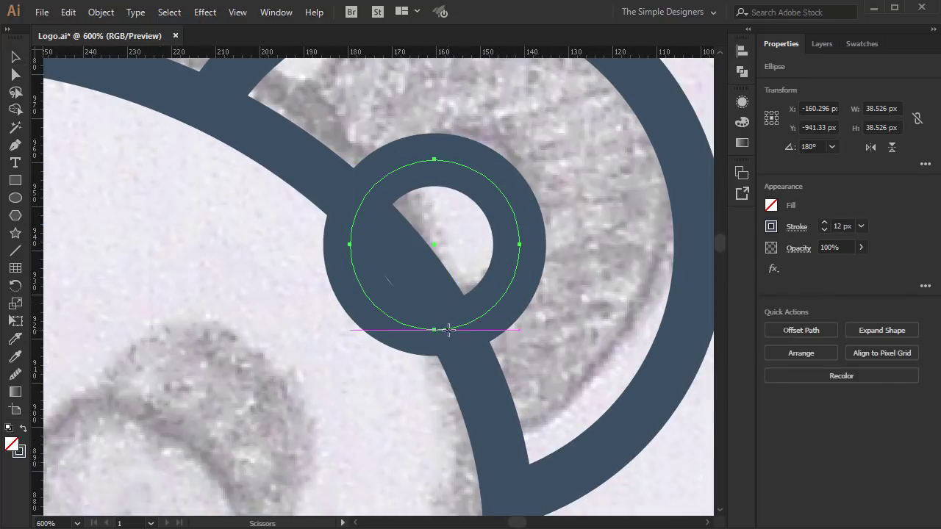
pyautogui.click(451, 328)
pyautogui.click(359, 208)
pyautogui.press('v')
pyautogui.press('Delete')
pyautogui.press('Delete')
pyautogui.scroll(-2, 384, 256)
pyautogui.scroll(-3, 384, 261)
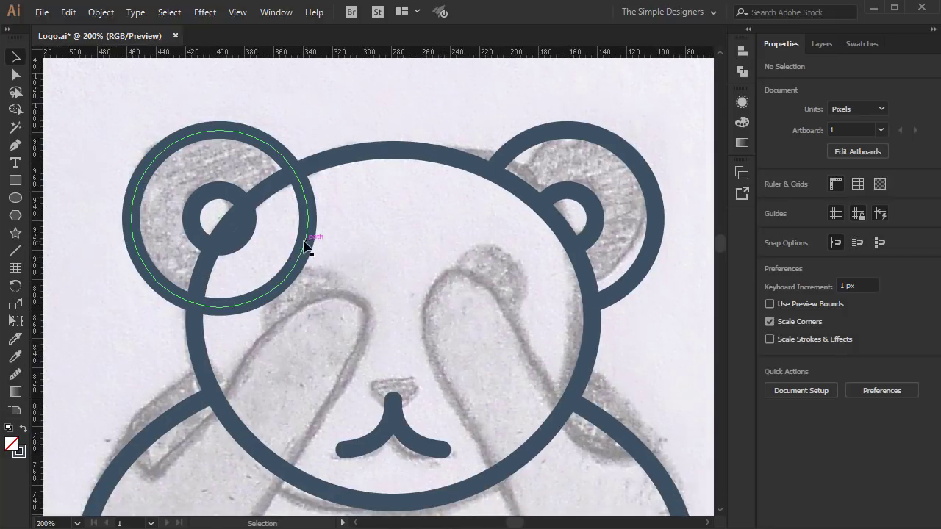
# Cut the left ear's inner and outer circles with the Scissors tool where they cross the head ellipse
pyautogui.click(308, 245)
pyautogui.scroll(3, 211, 248)
pyautogui.press('c')
pyautogui.click(211, 248)
pyautogui.click(211, 247)
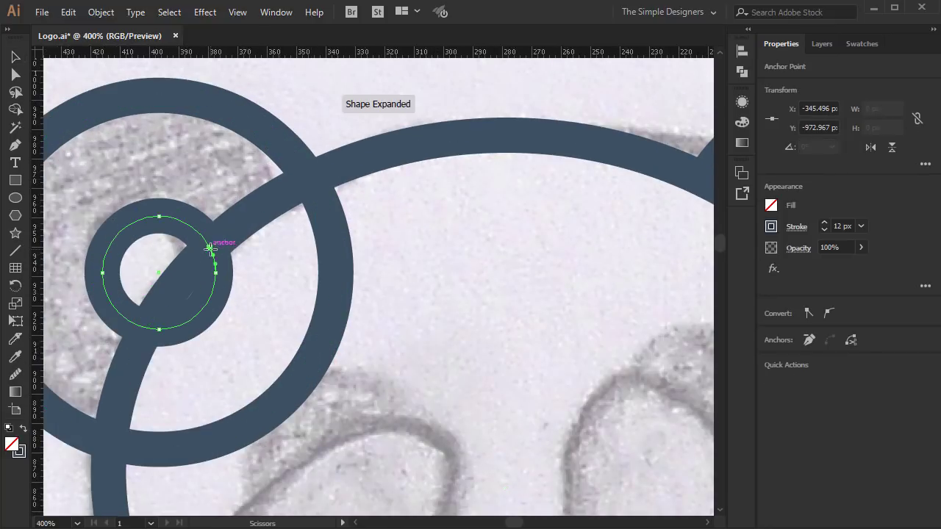
pyautogui.click(148, 327)
pyautogui.click(110, 443)
# Ungroup the left ear and delete the cut arcs of both its circles that lie inside the head
pyautogui.press('v')
pyautogui.click(250, 425)
pyautogui.click(356, 332)
pyautogui.click(336, 324)
pyautogui.hotkey('ctrl', 'shift', 'g')
pyautogui.click(306, 304)
pyautogui.click(323, 314)
pyautogui.press('Delete')
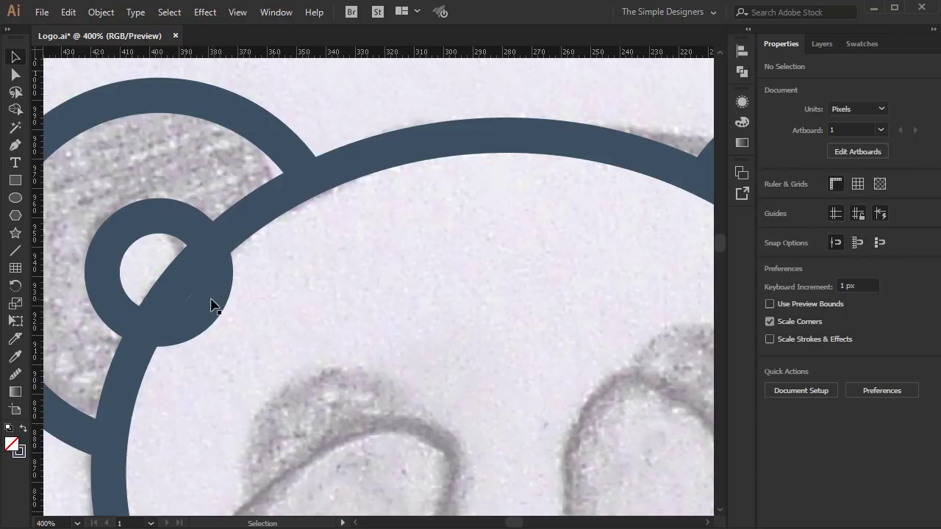
pyautogui.click(209, 303)
pyautogui.press('Delete')
# Draw a closed triangle with the Pen tool, about 61 by 52 px, over the sketched right eye patch
pyautogui.scroll(-3, 206, 301)
pyautogui.scroll(1, 379, 248)
pyautogui.scroll(1, 360, 269)
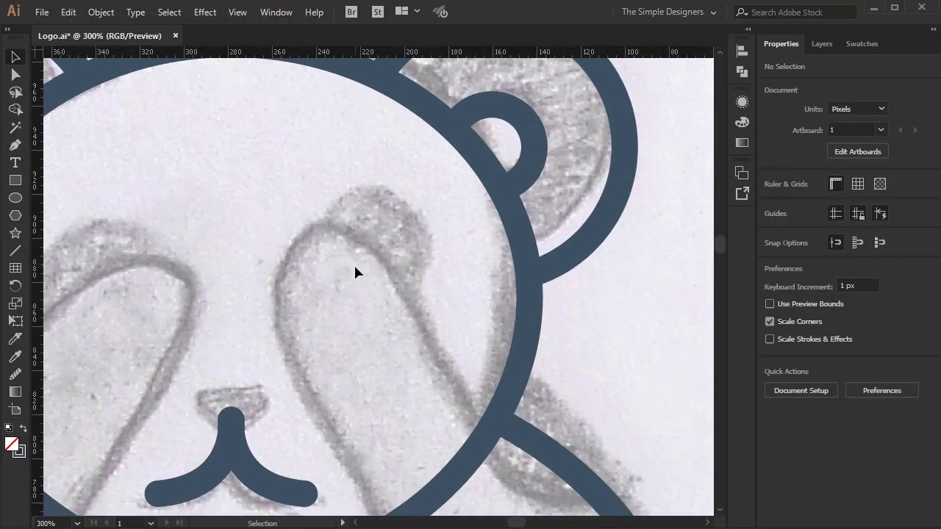
pyautogui.press('p')
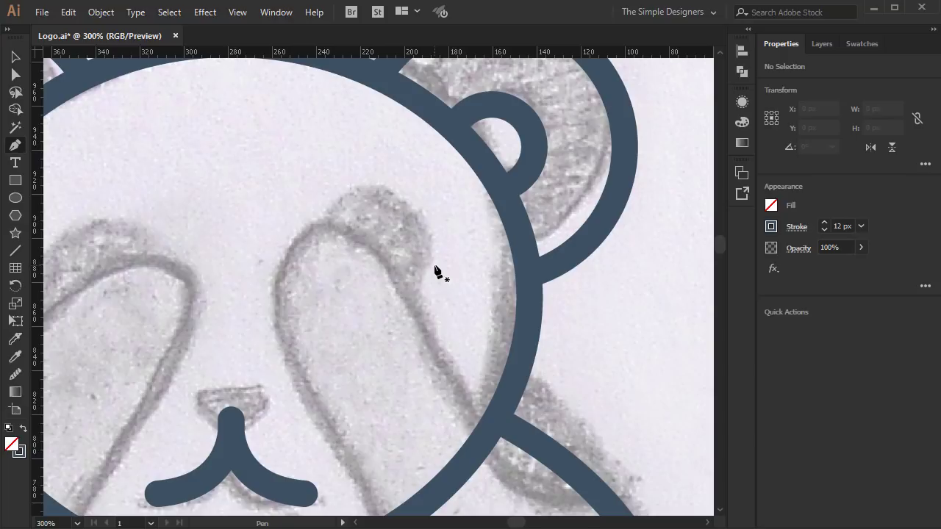
pyautogui.click(435, 260)
pyautogui.click(356, 181)
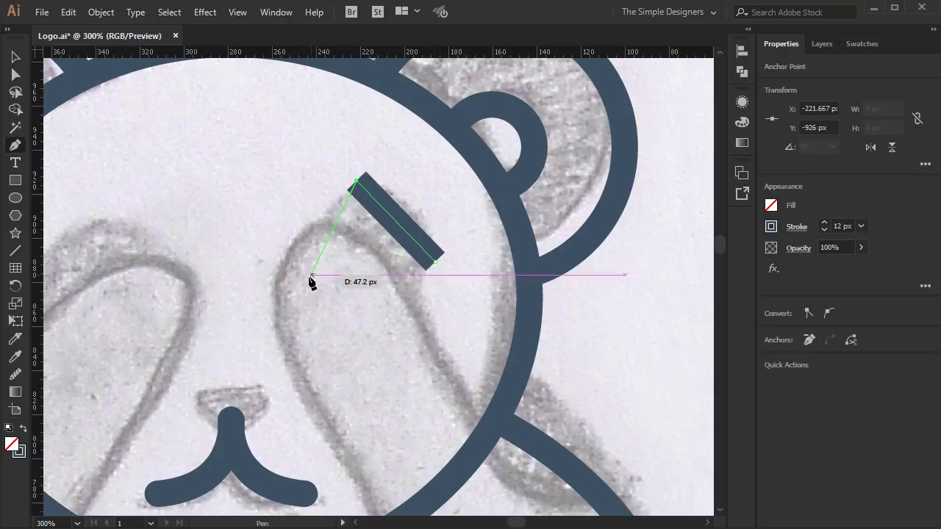
pyautogui.click(301, 294)
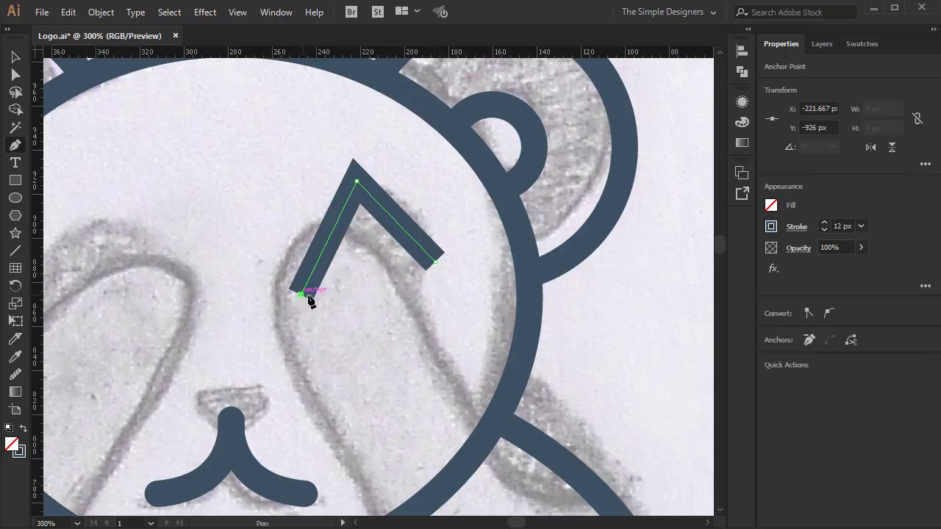
pyautogui.click(435, 262)
# Give the triangle's stroke round caps and a round corner join
pyautogui.click(796, 227)
pyautogui.click(713, 264)
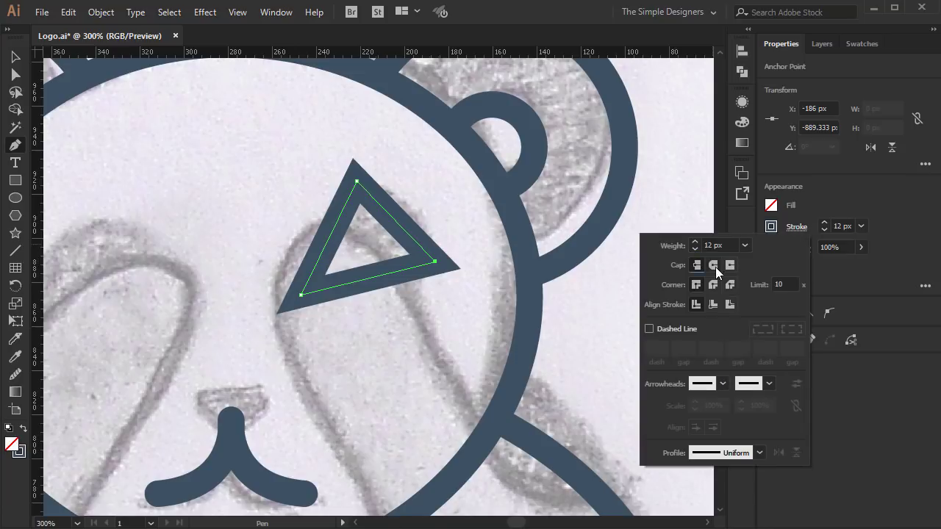
pyautogui.click(713, 284)
# Round all the triangle's corners strongly and scale the shape to about 55 by 52 px to form the right eye patch
pyautogui.press('v')
pyautogui.press('a')
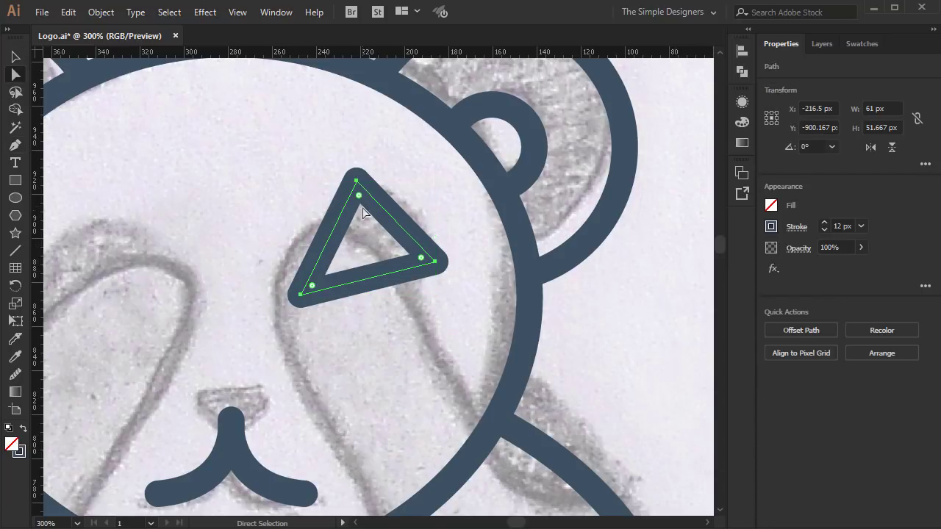
pyautogui.moveTo(360, 217); pyautogui.dragTo(376, 233)
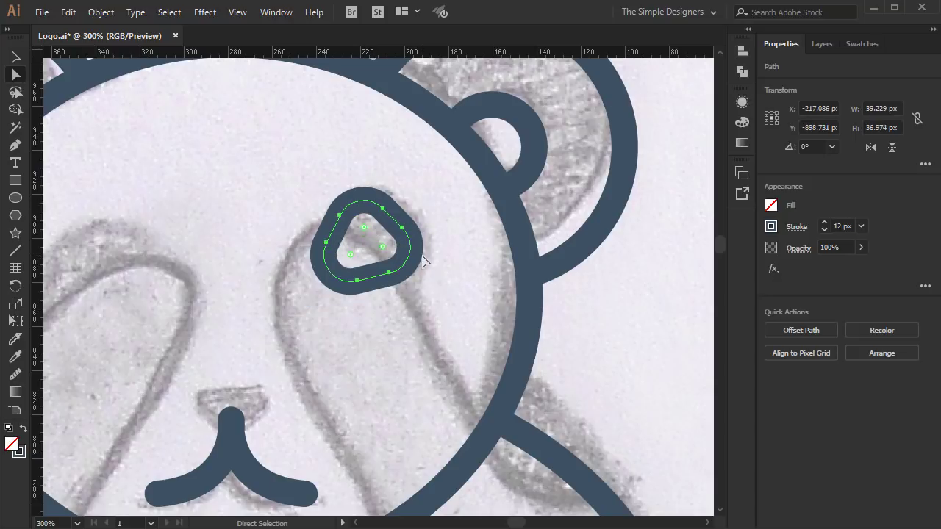
pyautogui.moveTo(408, 285); pyautogui.dragTo(429, 301)
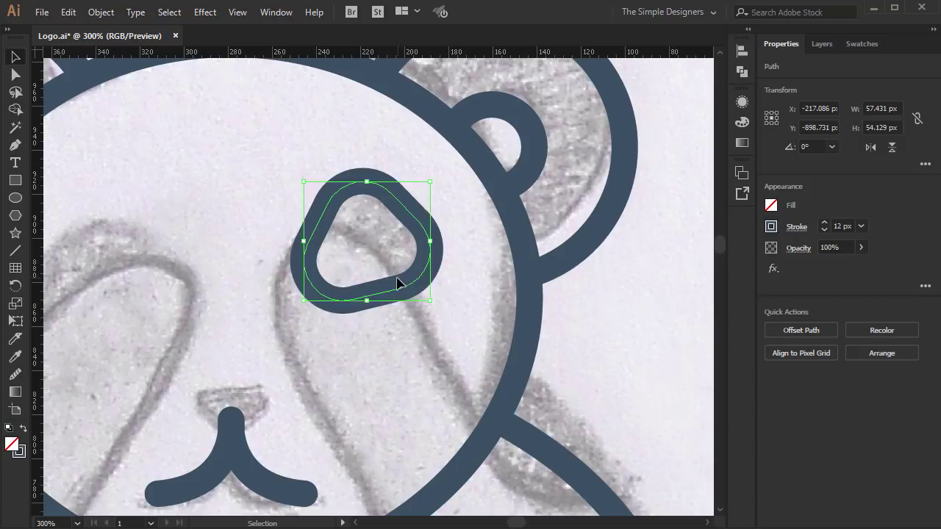
pyautogui.moveTo(363, 221); pyautogui.dragTo(366, 234)
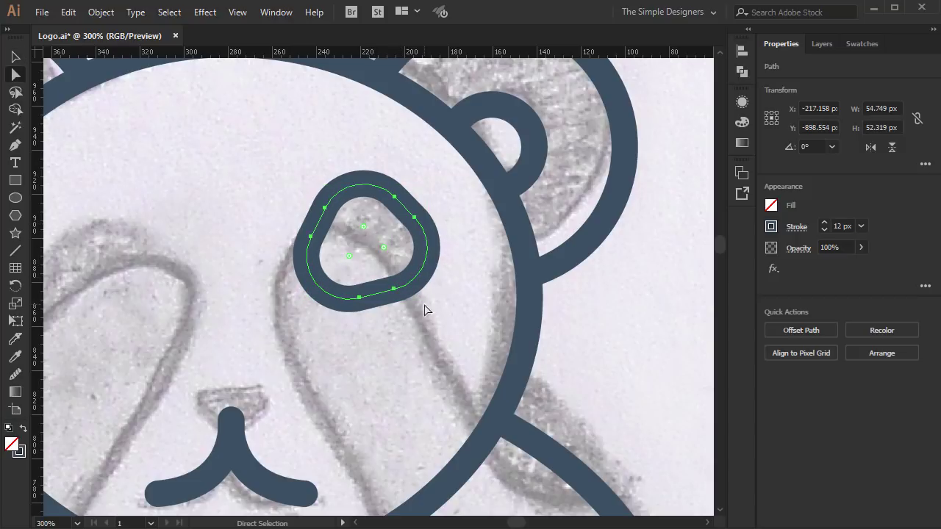
# Even out the right eye patch's outline with the Smooth tool so its sides curve softly
pyautogui.click(458, 292)
pyautogui.click(402, 296)
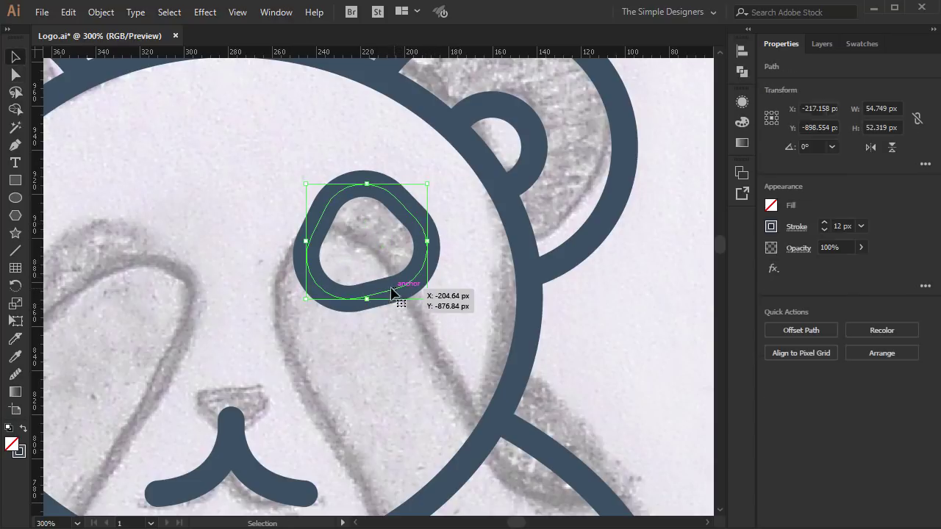
pyautogui.click(13, 375)
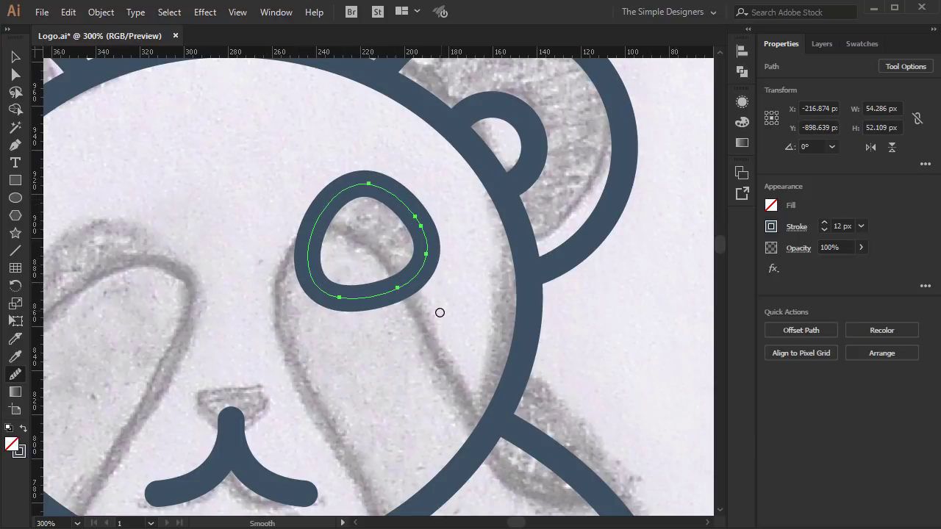
pyautogui.press('v')
pyautogui.click(655, 308)
# Reflect a copy of the eye patch across the vertical axis through the head ellipse's top anchor
pyautogui.scroll(-2, 656, 308)
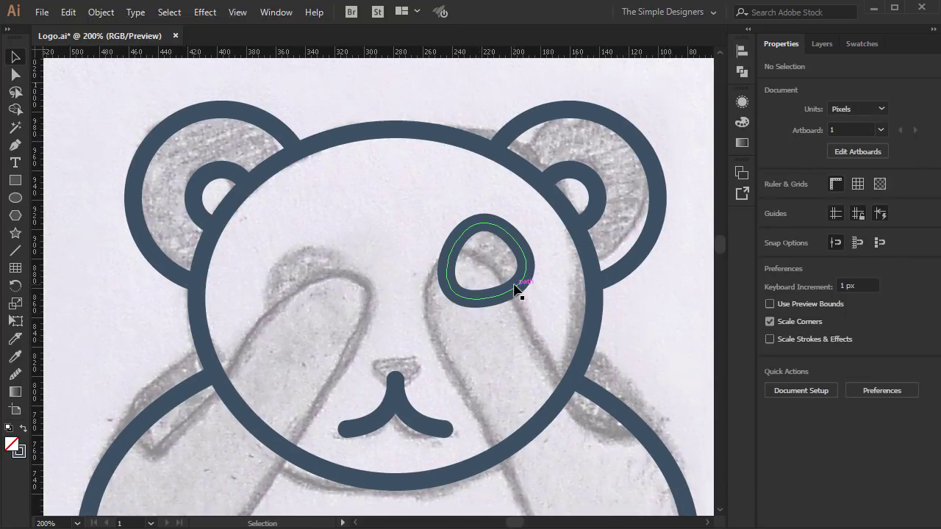
pyautogui.click(517, 289)
pyautogui.press('o')
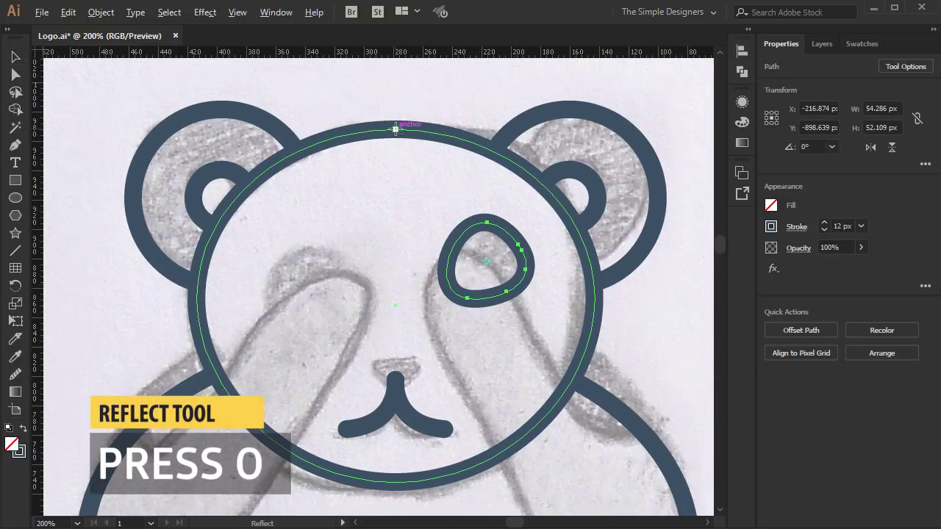
pyautogui.keyDown('alt'); pyautogui.click(396, 128); pyautogui.keyUp('alt')
pyautogui.click(747, 389)
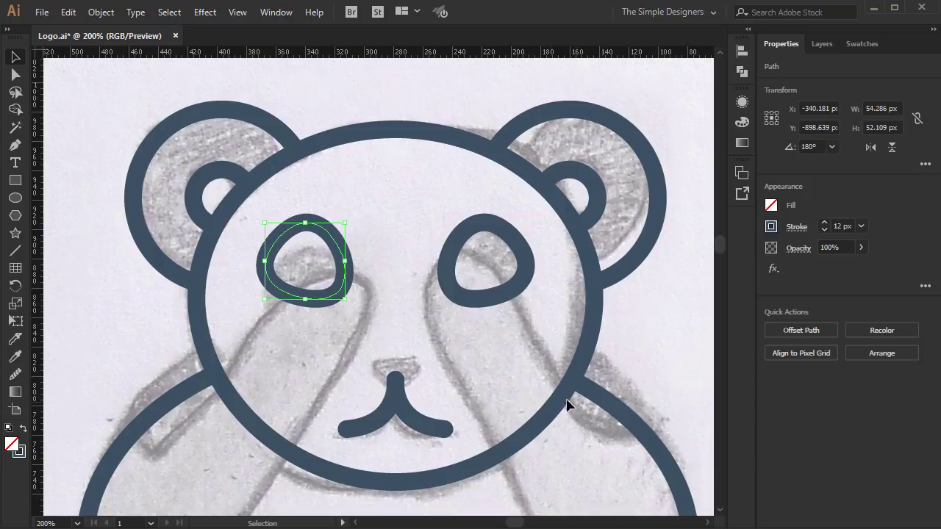
# Select both eye patches and group them
pyautogui.keyDown('shift'); pyautogui.click(349, 268); pyautogui.keyUp('shift')
pyautogui.rightClick(348, 267)
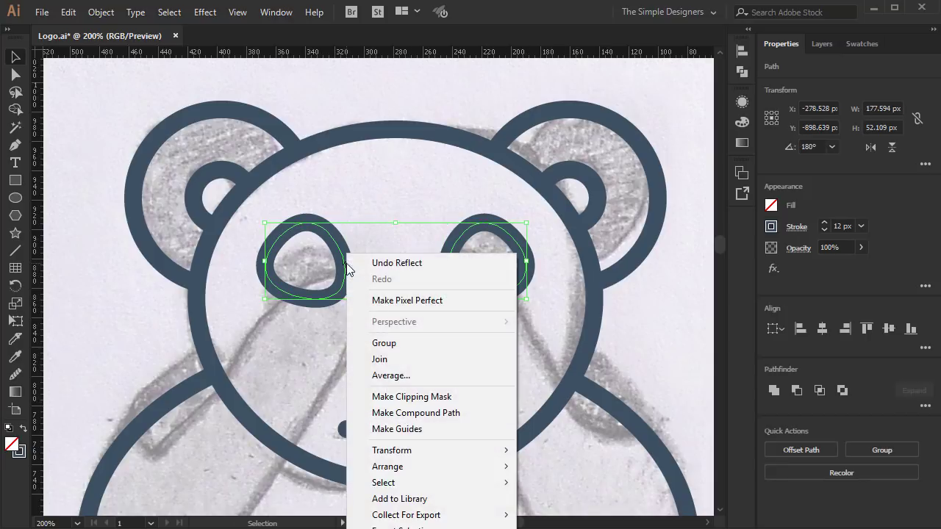
pyautogui.click(401, 341)
pyautogui.click(657, 343)
# Draw a straight line from the left eye patch to below the body and bend it into a curve along the sketched left arm
pyautogui.hotkey('ctrl', '-')
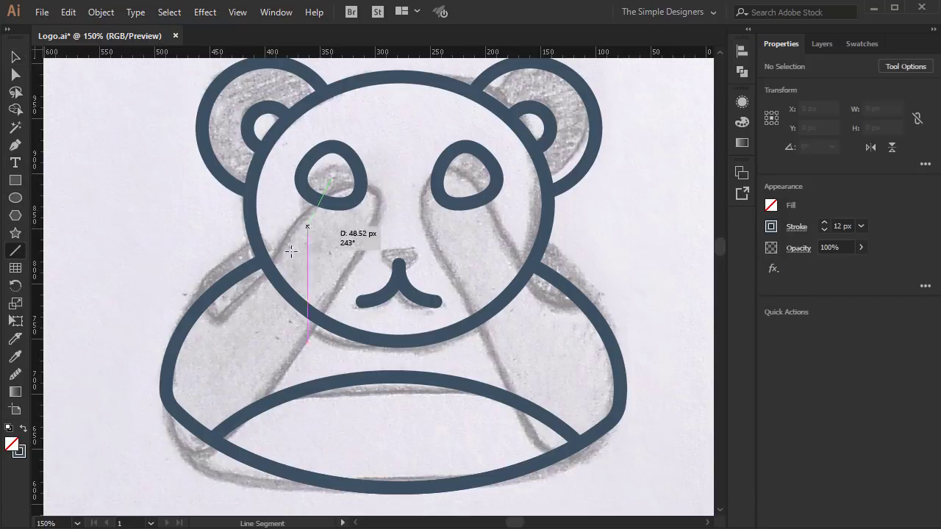
pyautogui.moveTo(291, 251); pyautogui.dragTo(166, 478)
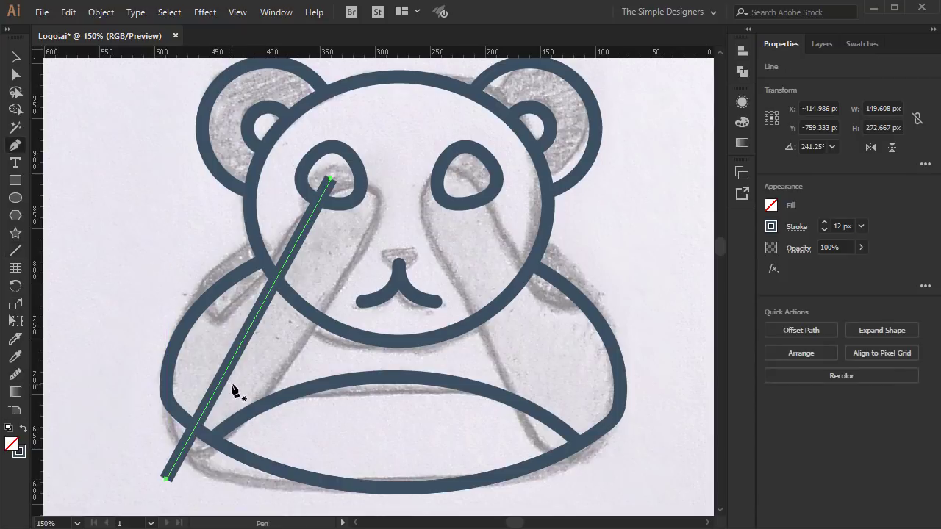
pyautogui.moveTo(230, 343); pyautogui.dragTo(247, 330)
pyautogui.press('a')
pyautogui.moveTo(179, 448); pyautogui.dragTo(213, 427)
pyautogui.click(226, 324)
pyautogui.moveTo(343, 148); pyautogui.dragTo(348, 148)
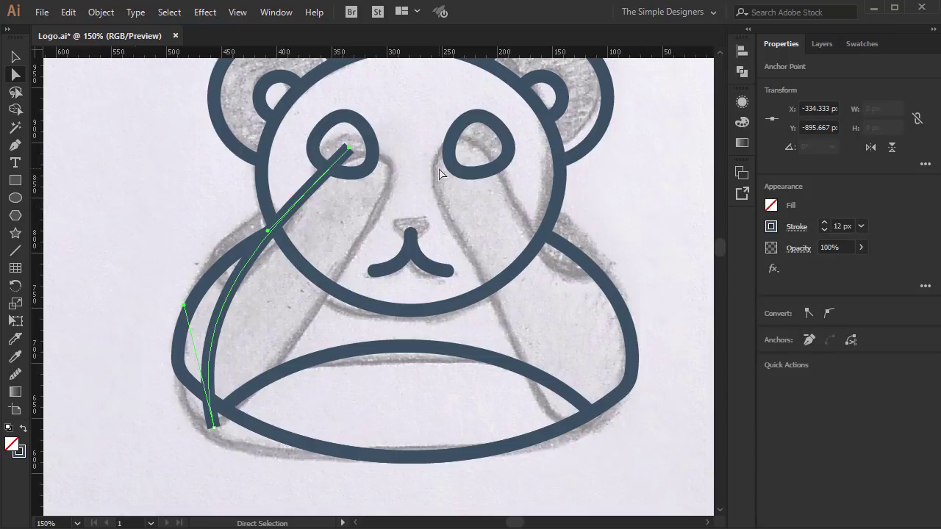
# Thicken the left arm path's stroke to 67 px and adjust its lower end point and curve handle to fit the sketched arm
pyautogui.click(825, 222)
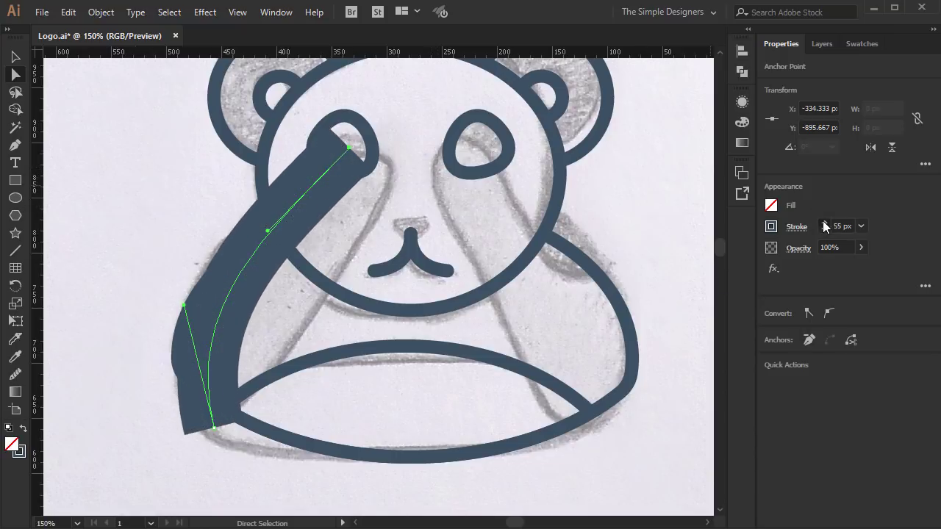
pyautogui.moveTo(219, 430); pyautogui.dragTo(227, 430)
pyautogui.moveTo(184, 306); pyautogui.dragTo(183, 300)
pyautogui.moveTo(223, 428); pyautogui.dragTo(233, 428)
pyautogui.moveTo(193, 306); pyautogui.dragTo(168, 304)
pyautogui.moveTo(234, 428); pyautogui.dragTo(241, 431)
pyautogui.moveTo(177, 309)
pyautogui.mouseDown()
pyautogui.moveTo(164, 301)
pyautogui.moveTo(184, 310)
pyautogui.mouseUp()
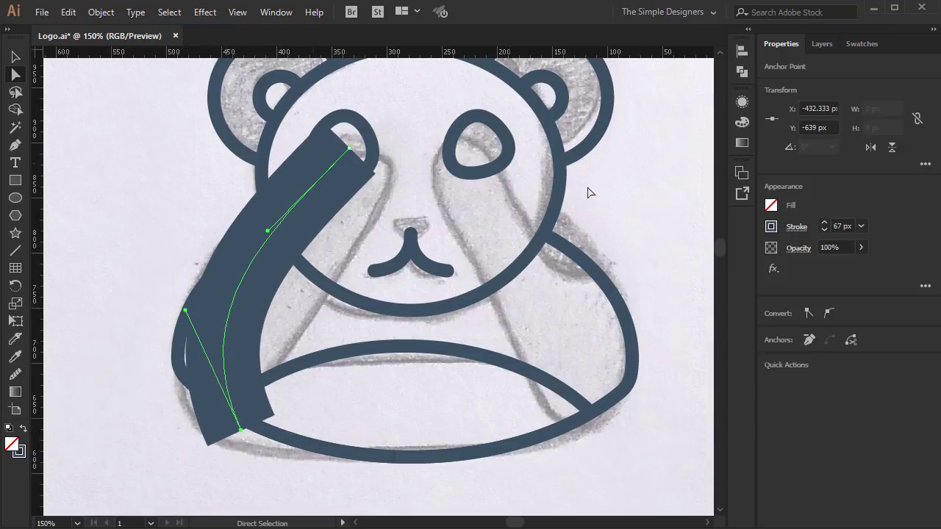
# Give the left arm's stroke round caps, try several variable width profiles and apply Width Profile 5
pyautogui.click(802, 230)
pyautogui.click(714, 265)
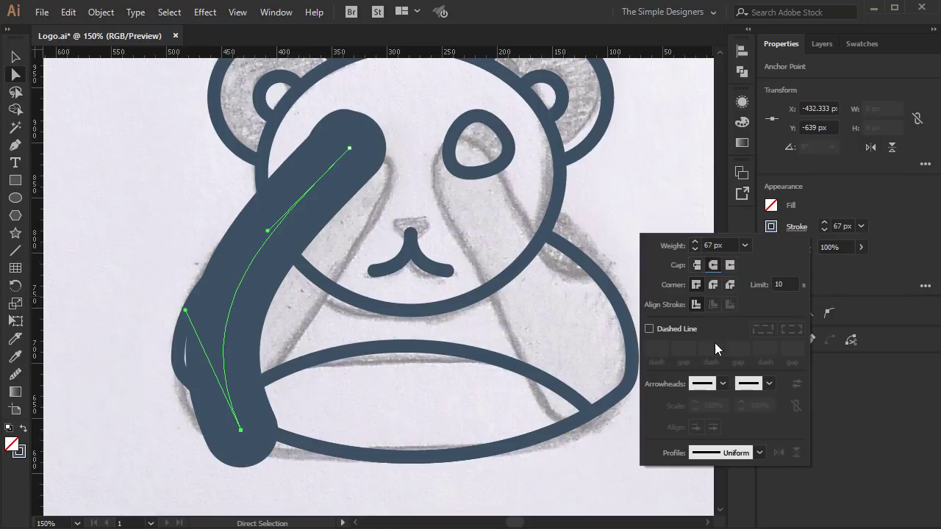
pyautogui.click(721, 446)
pyautogui.click(725, 393)
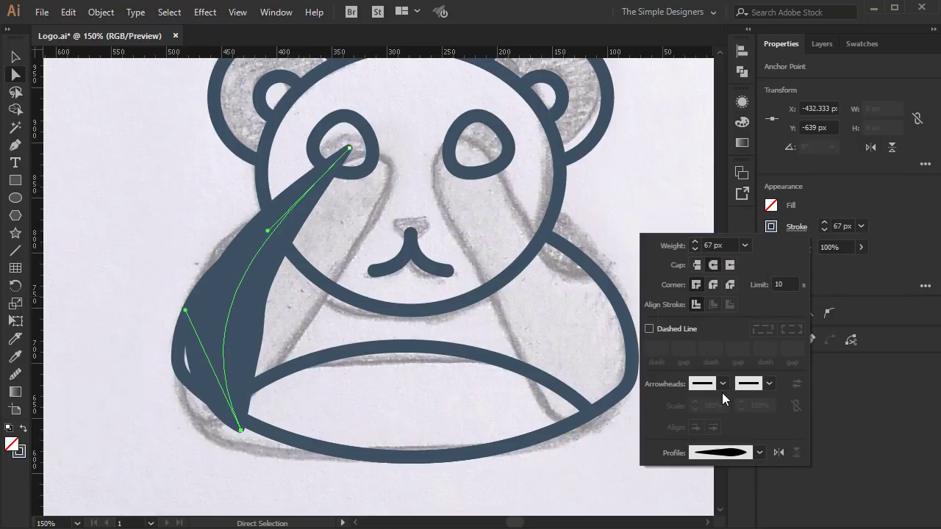
pyautogui.click(760, 453)
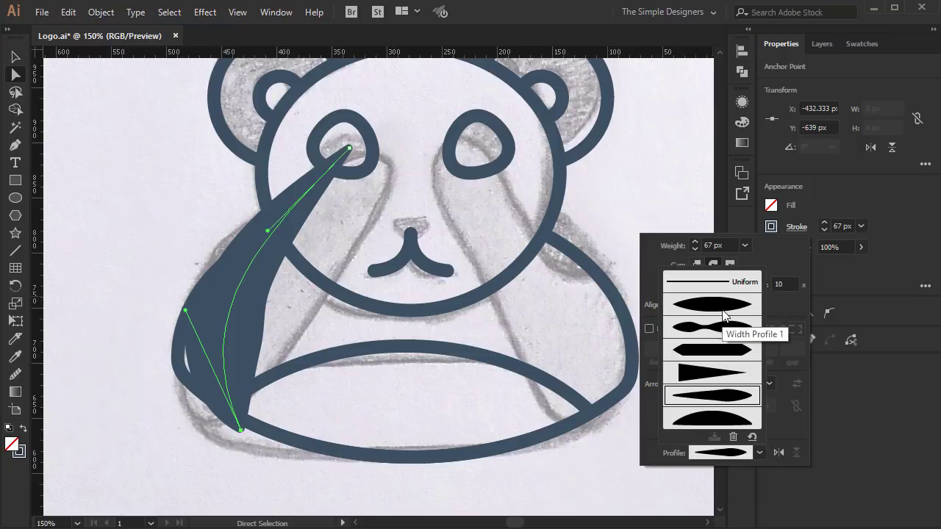
pyautogui.click(725, 308)
pyautogui.click(761, 453)
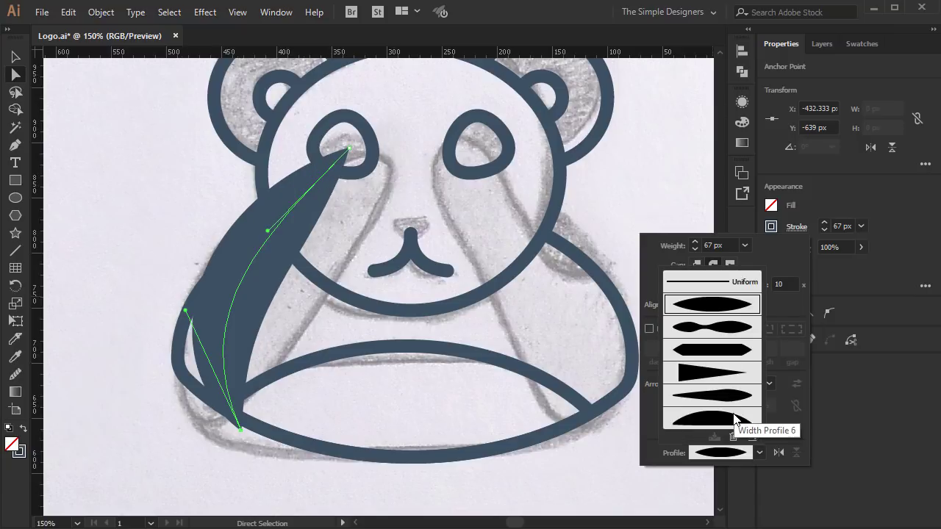
pyautogui.click(743, 418)
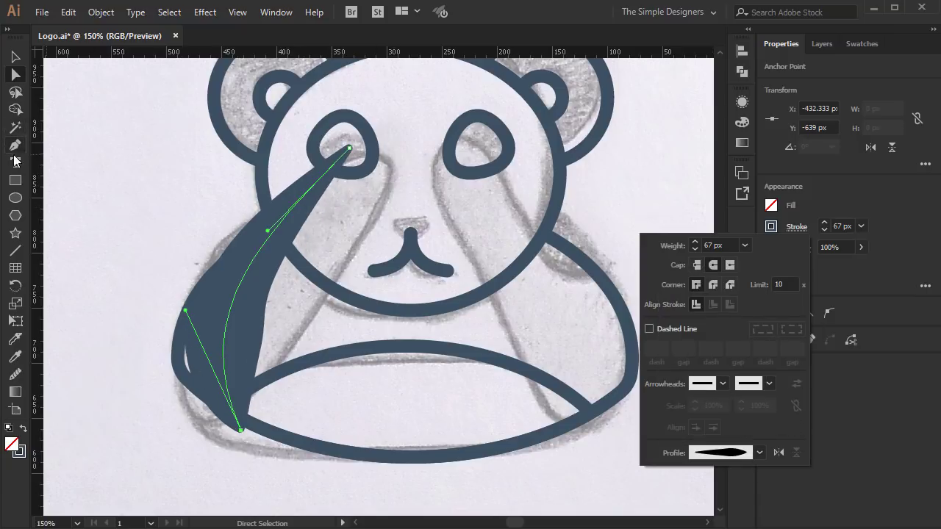
# Open the full floating toolbar and use the Width tool to widen the left arm's stroke near the hand, elbow and lower end
pyautogui.click(281, 16)
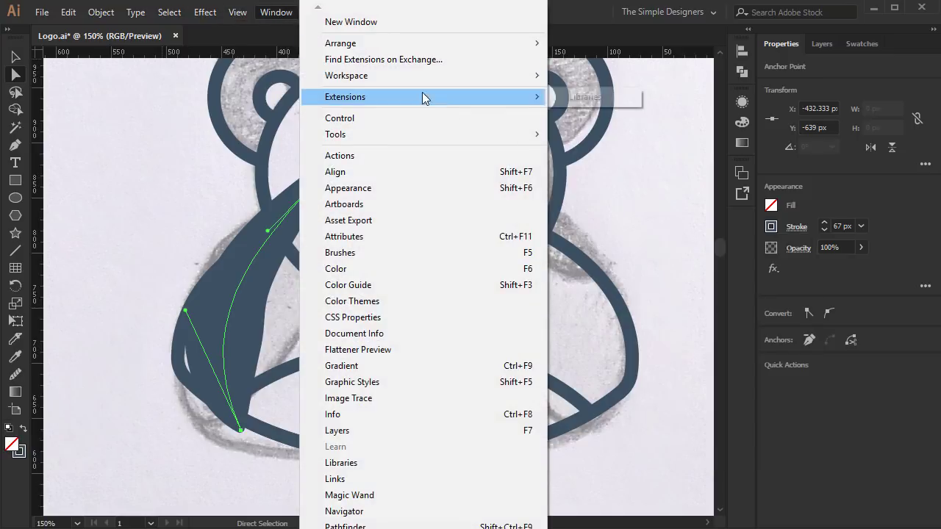
pyautogui.moveTo(452, 135)
pyautogui.click(582, 136)
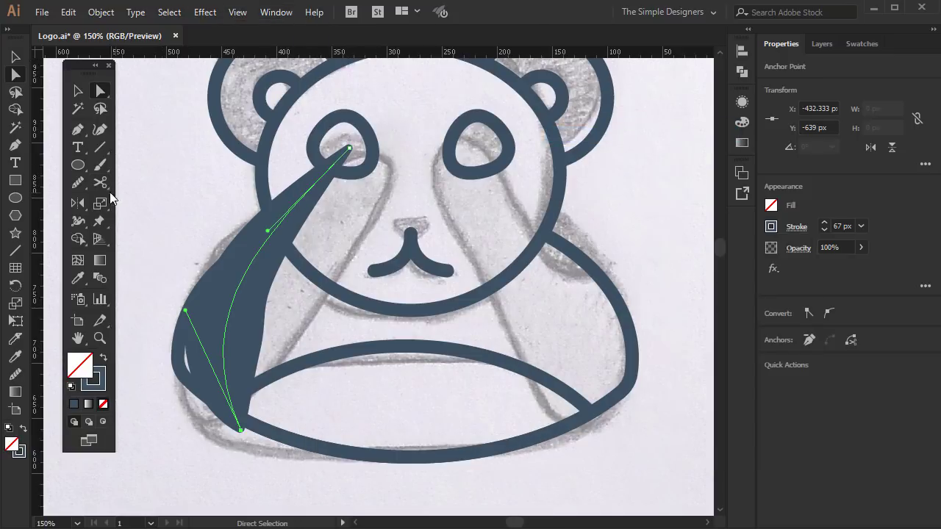
pyautogui.click(77, 221)
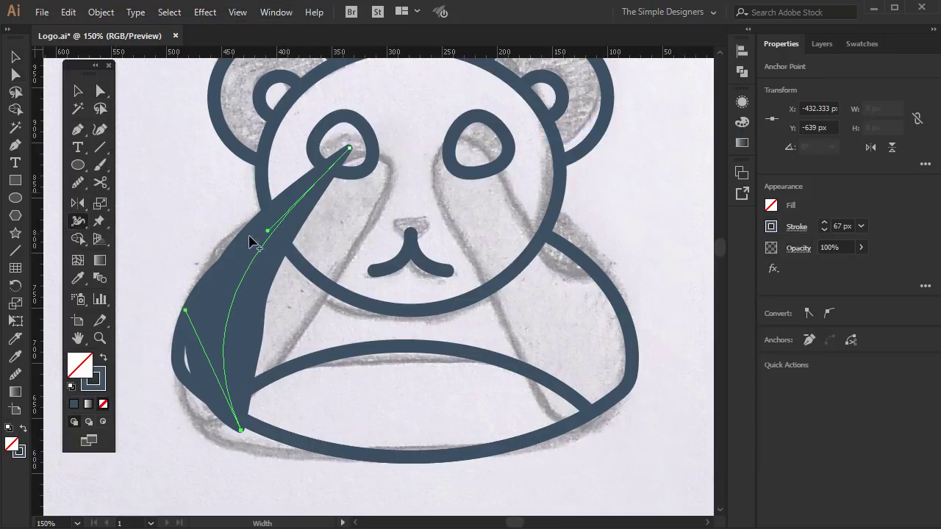
pyautogui.moveTo(346, 179)
pyautogui.mouseDown()
pyautogui.moveTo(346, 166)
pyautogui.moveTo(371, 173)
pyautogui.mouseUp()
pyautogui.moveTo(266, 351); pyautogui.dragTo(286, 359)
pyautogui.moveTo(271, 425)
pyautogui.mouseDown()
pyautogui.moveTo(282, 425)
pyautogui.moveTo(236, 431)
pyautogui.moveTo(247, 451)
pyautogui.moveTo(254, 440)
pyautogui.mouseUp()
# Move the left arm's lower curve handle inward and refine the stroke's width along the upper arm with the Width tool
pyautogui.press('a')
pyautogui.moveTo(186, 312)
pyautogui.mouseDown()
pyautogui.moveTo(216, 319)
pyautogui.moveTo(205, 323)
pyautogui.mouseUp()
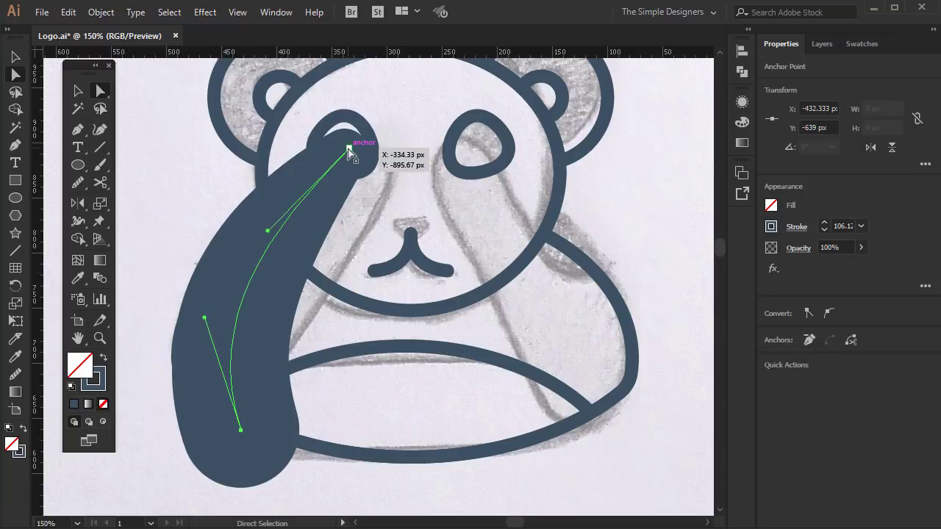
pyautogui.click(78, 221)
pyautogui.moveTo(335, 131)
pyautogui.mouseDown()
pyautogui.moveTo(363, 164)
pyautogui.moveTo(335, 219)
pyautogui.moveTo(329, 208)
pyautogui.mouseUp()
pyautogui.moveTo(299, 297); pyautogui.dragTo(290, 292)
pyautogui.moveTo(328, 207); pyautogui.dragTo(333, 211)
pyautogui.moveTo(369, 161); pyautogui.dragTo(373, 169)
# Expand the left arm's appearance into a shape and copy the body outline's 12 px unfilled stroke onto it with the Eyedropper
pyautogui.press('v')
pyautogui.click(216, 213)
pyautogui.click(230, 251)
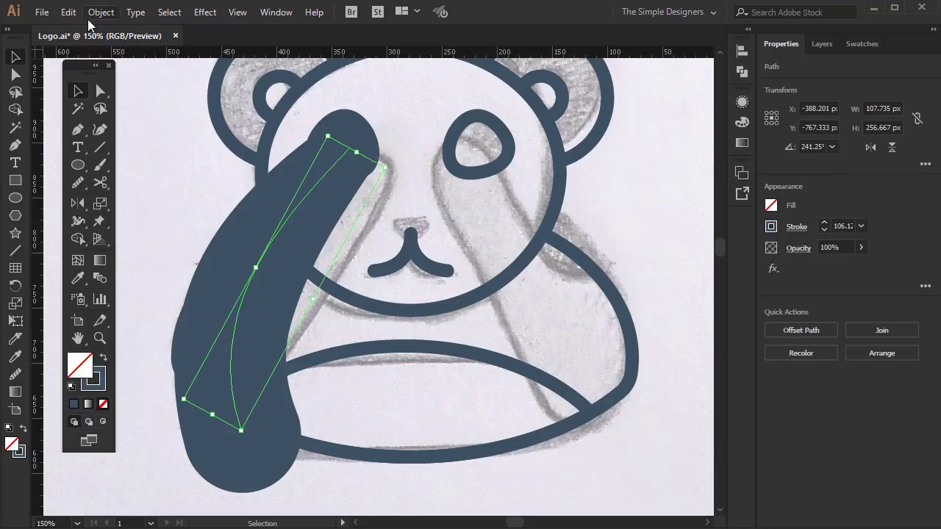
pyautogui.click(101, 12)
pyautogui.click(168, 163)
pyautogui.press('i')
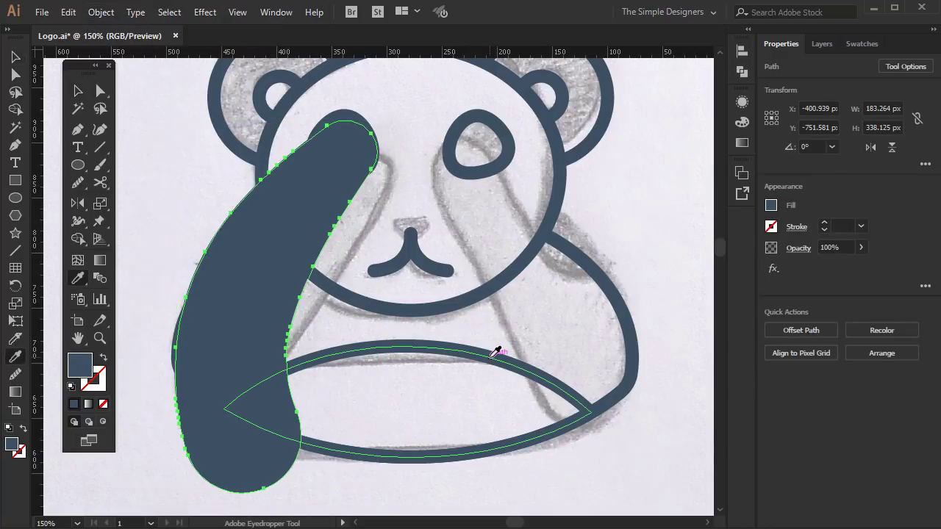
pyautogui.click(496, 351)
pyautogui.press('v')
pyautogui.click(647, 214)
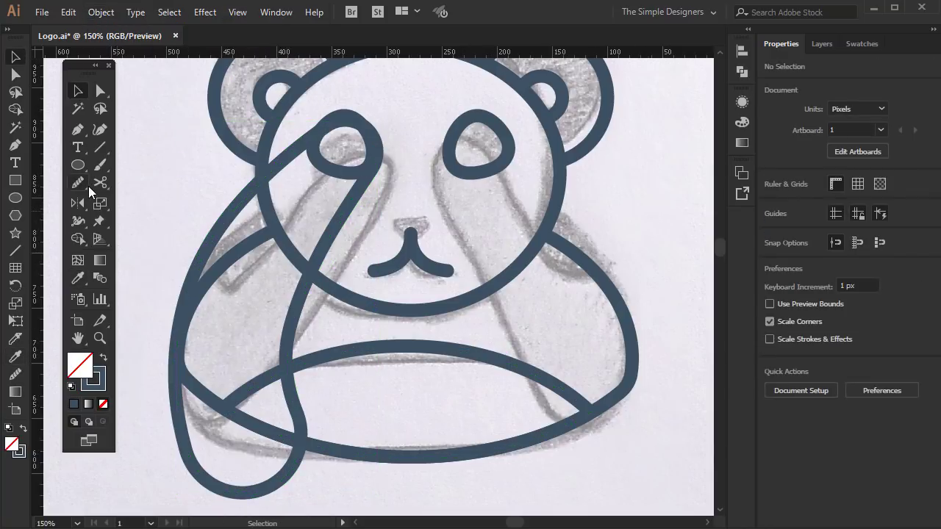
# Close the floating toolbar and nudge the left arm outline down 10 px over the eye patch
pyautogui.click(108, 66)
pyautogui.click(245, 206)
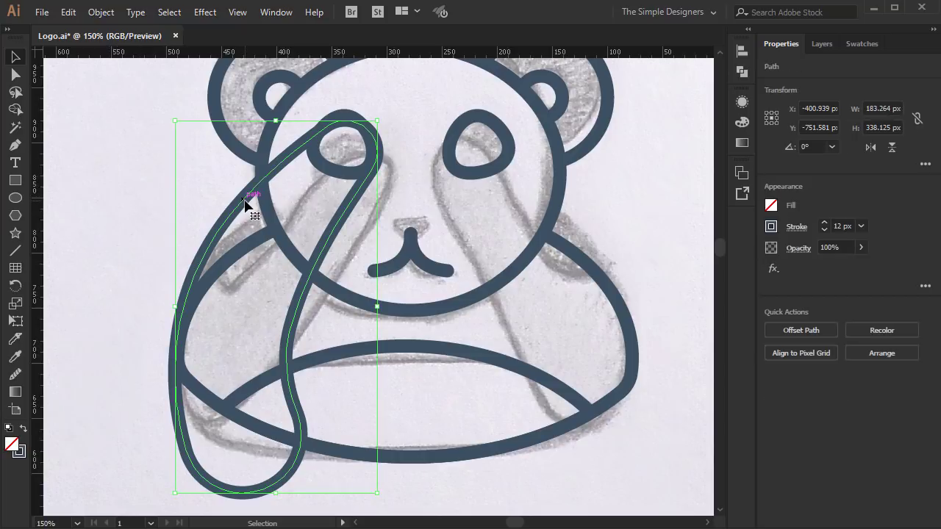
pyautogui.press('Down')
pyautogui.press('Right')
pyautogui.press('Right')
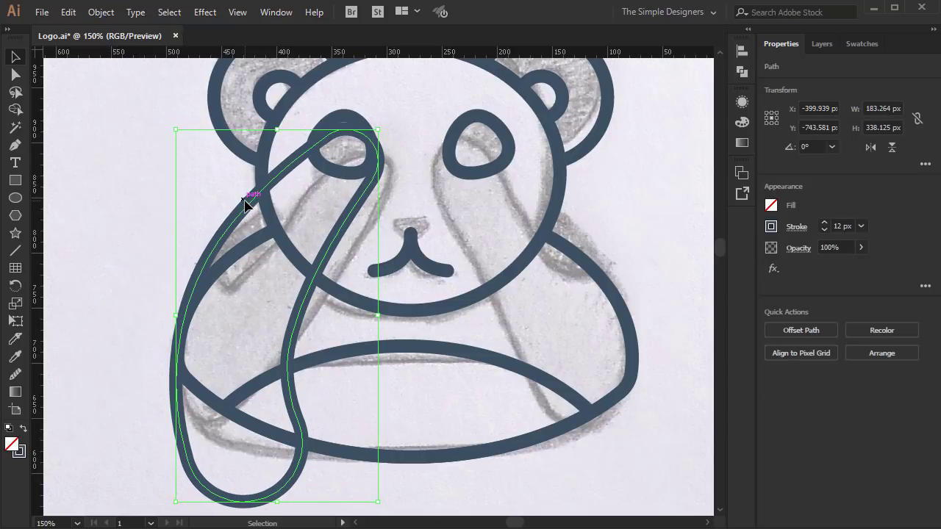
pyautogui.press('Left')
pyautogui.press('Down')
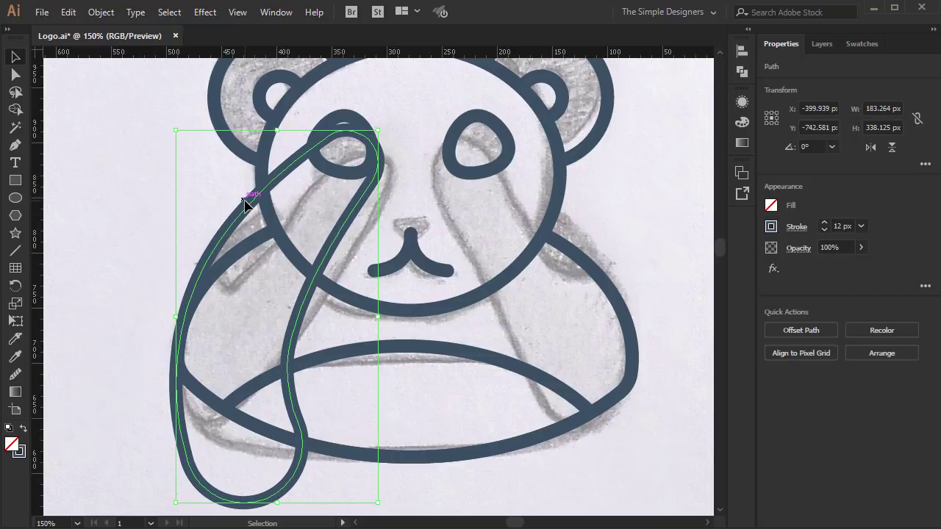
pyautogui.press('Right')
pyautogui.press('Down')
pyautogui.press('Left')
pyautogui.press('Left')
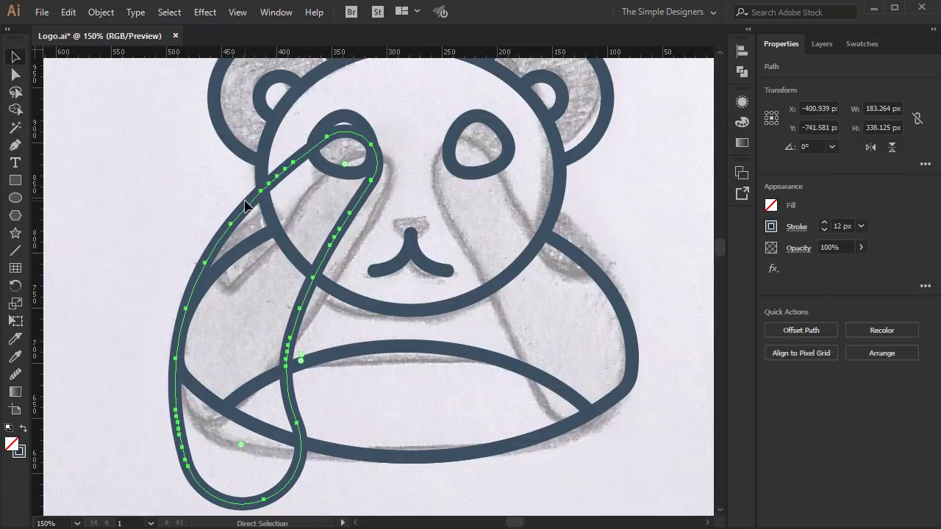
# Switch to Outline mode, shift the left arm slightly right to line its outer edge up with the body path, and return to preview
pyautogui.hotkey('ctrl', 'y')
pyautogui.scroll(4, 211, 344)
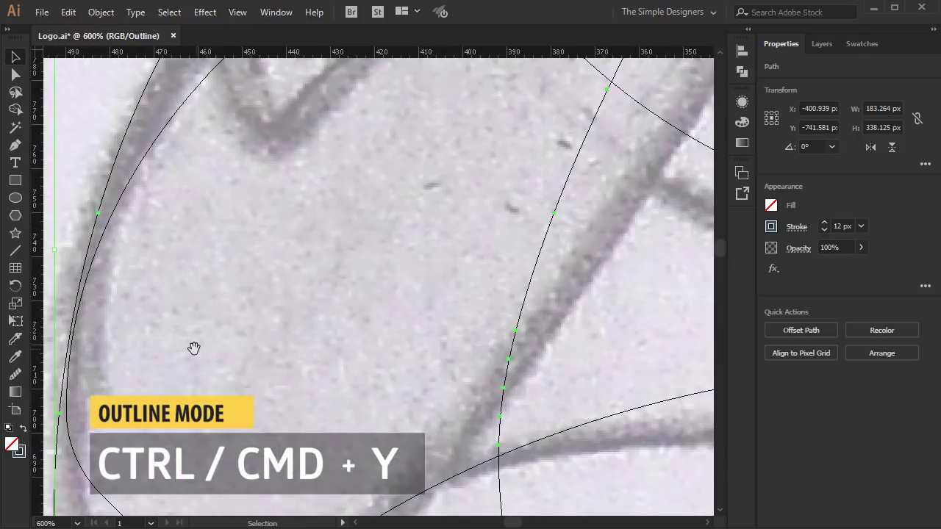
pyautogui.moveTo(208, 349); pyautogui.dragTo(338, 283)
pyautogui.moveTo(188, 349); pyautogui.dragTo(189, 335)
pyautogui.scroll(5, 191, 294)
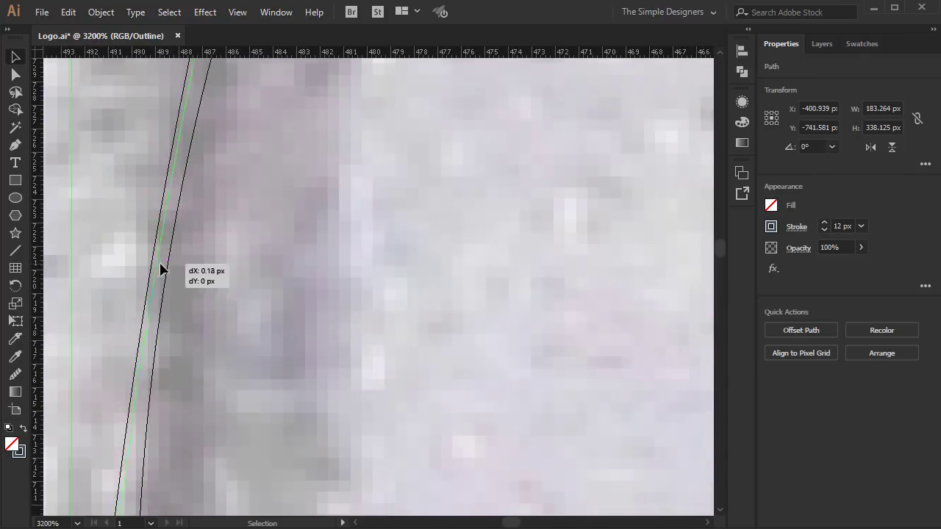
pyautogui.moveTo(168, 270); pyautogui.dragTo(169, 270)
pyautogui.scroll(-10, 214, 274)
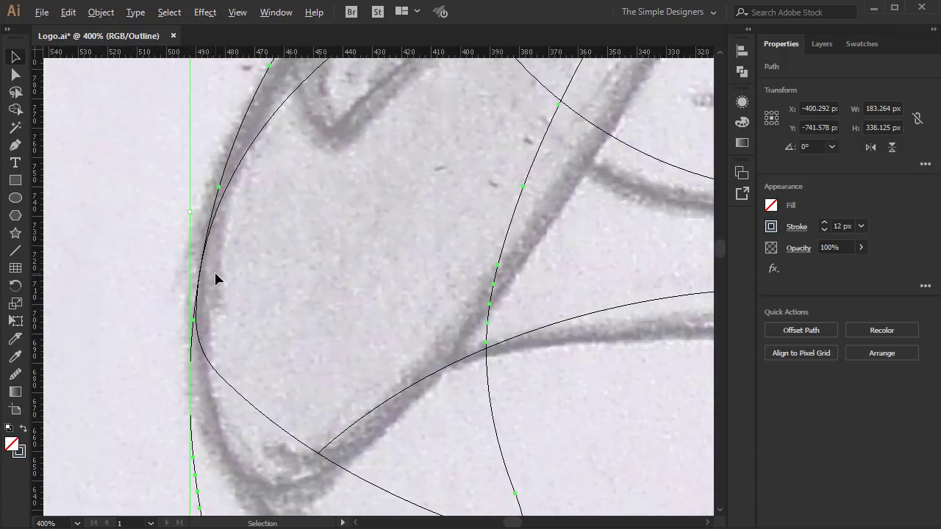
pyautogui.hotkey('ctrl', 'y')
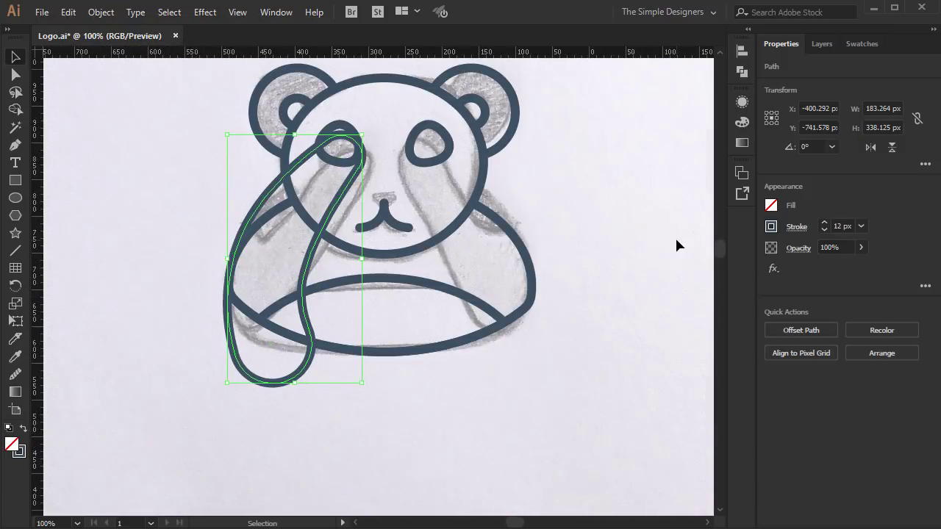
# Reflect a copy of the left arm across a vertical axis through the head's top centre anchor to make the right arm
pyautogui.click(677, 243)
pyautogui.moveTo(420, 259); pyautogui.dragTo(471, 293)
pyautogui.click(358, 302)
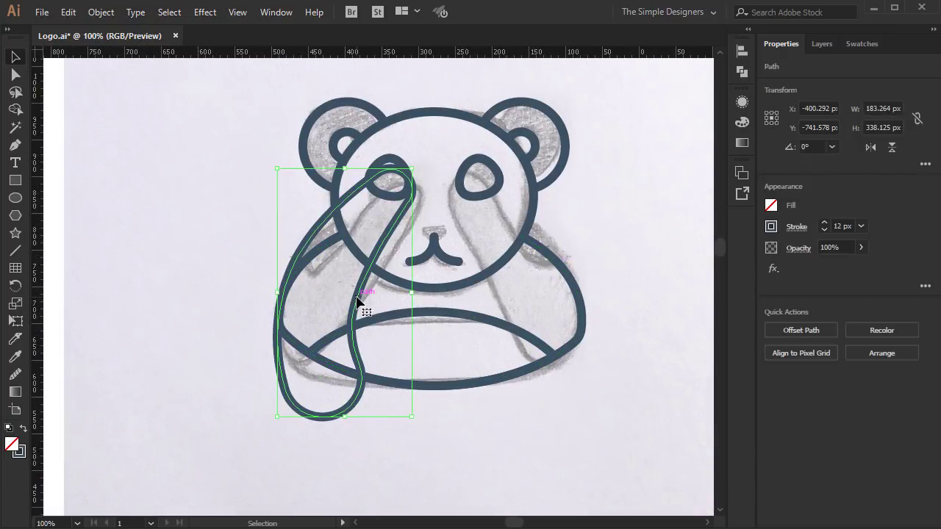
pyautogui.press('o')
pyautogui.keyDown('alt'); pyautogui.click(434, 112); pyautogui.keyUp('alt')
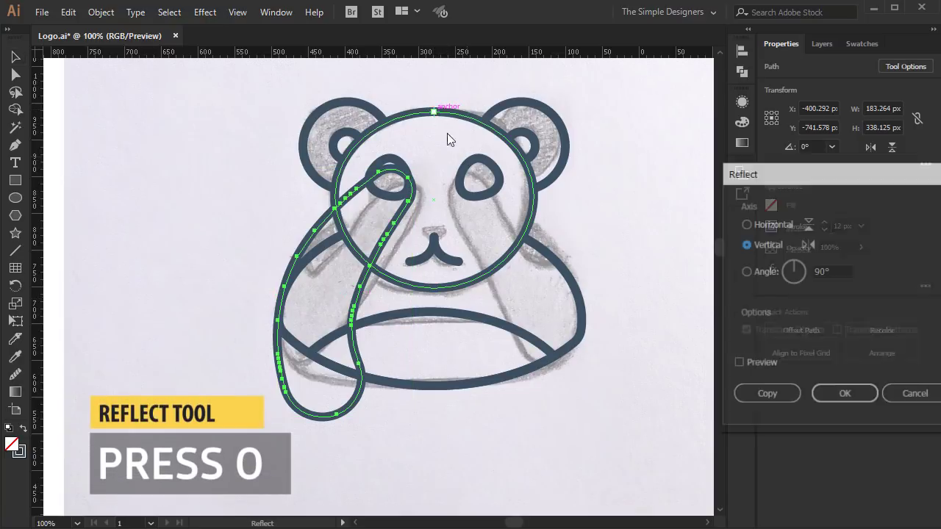
pyautogui.click(769, 394)
pyautogui.press('v')
pyautogui.click(615, 332)
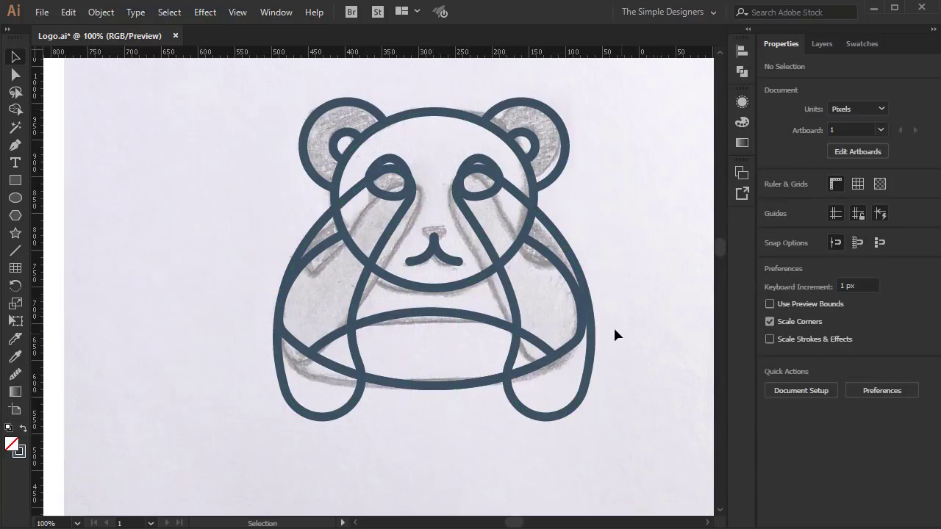
# Move the right arm about 9 px left so its outer edge lines up with the body outline
pyautogui.scroll(1, 573, 319)
pyautogui.moveTo(371, 354); pyautogui.dragTo(423, 353)
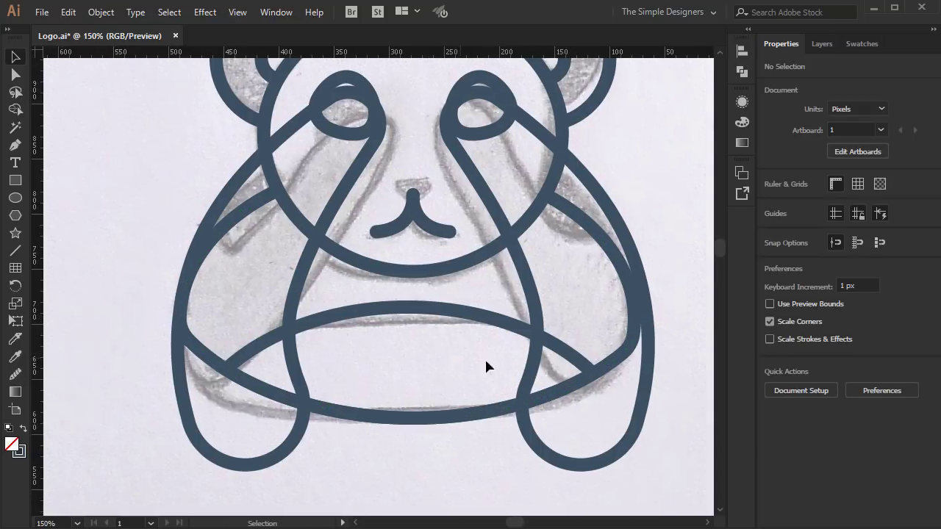
pyautogui.scroll(-1, 623, 347)
pyautogui.click(597, 358)
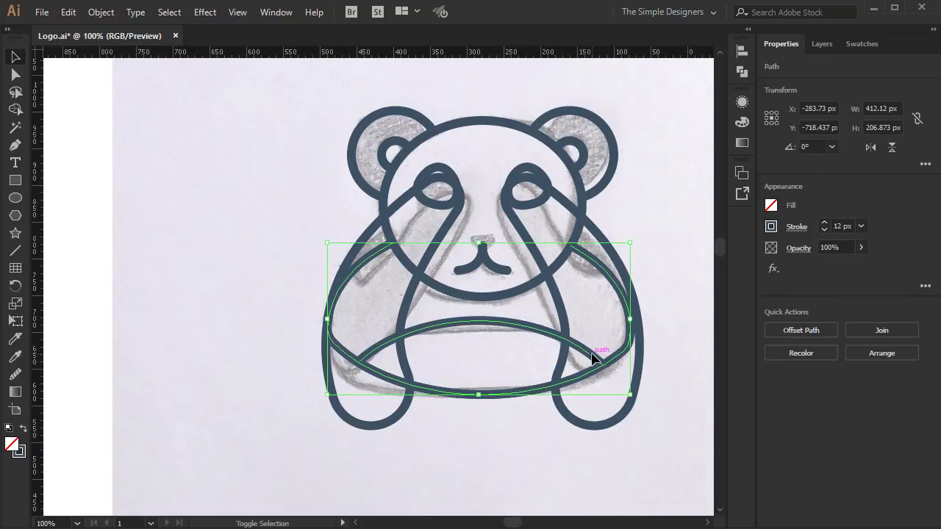
pyautogui.click(675, 334)
pyautogui.click(640, 346)
pyautogui.scroll(1, 641, 339)
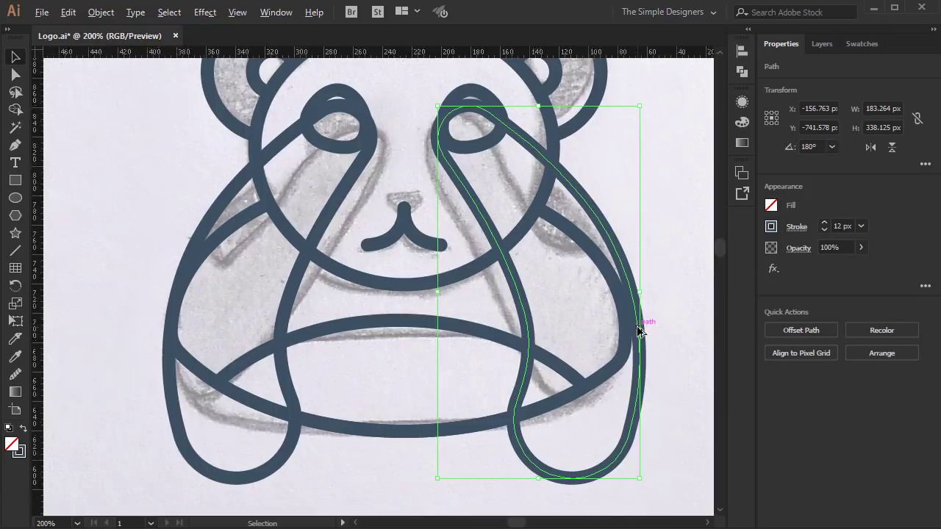
pyautogui.scroll(2, 641, 332)
pyautogui.moveTo(633, 332); pyautogui.dragTo(612, 332)
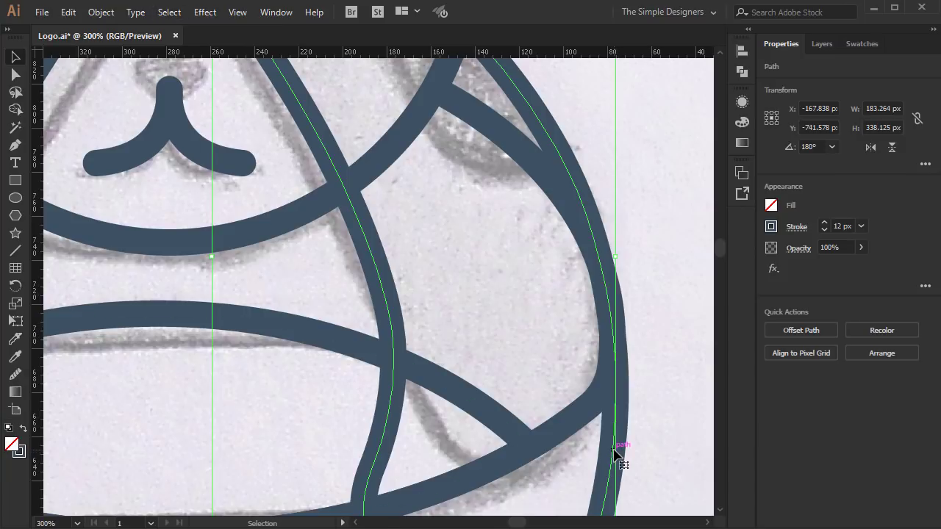
pyautogui.press('Right')
pyautogui.press('Right')
pyautogui.scroll(-2, 609, 365)
pyautogui.moveTo(649, 338); pyautogui.dragTo(627, 301)
pyautogui.scroll(-2, 634, 298)
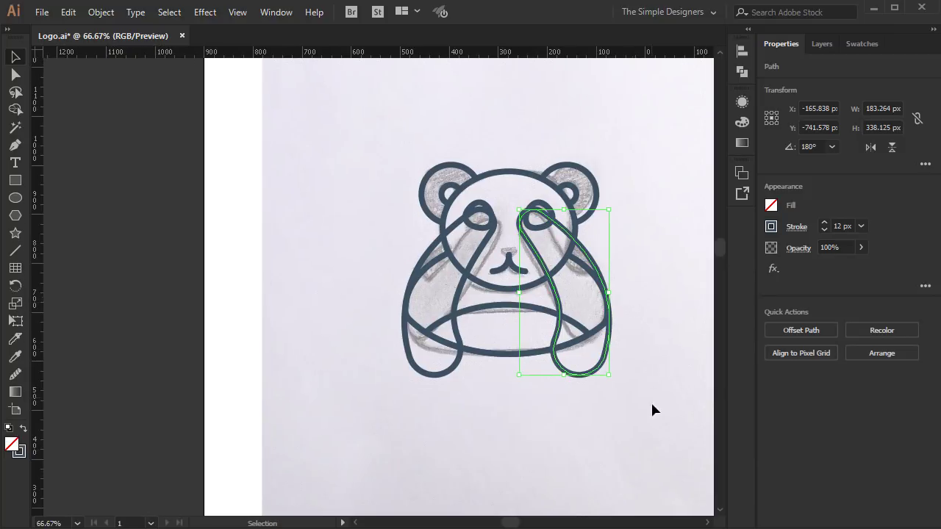
pyautogui.moveTo(387, 127); pyautogui.dragTo(386, 128)
pyautogui.click(626, 249)
pyautogui.moveTo(615, 346); pyautogui.dragTo(562, 385)
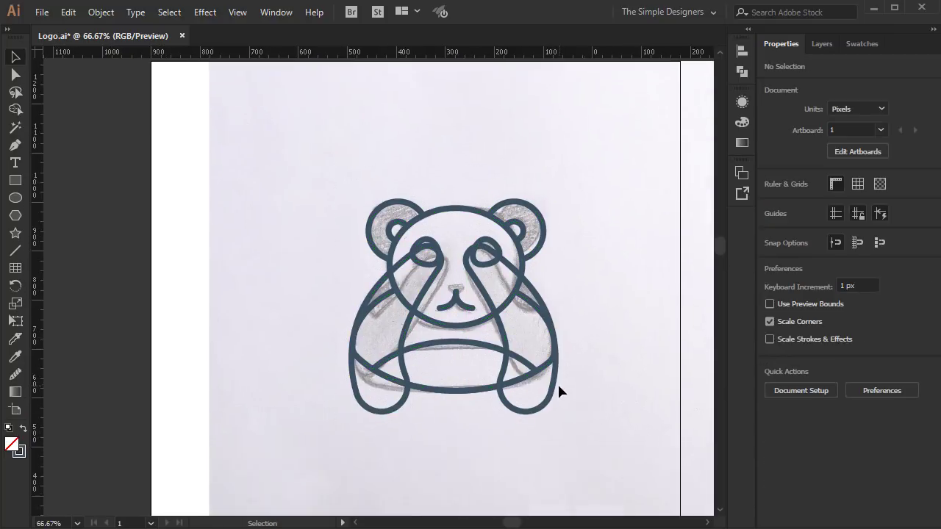
# Nudge the right arm 4 px further left and the left arm 3 px right and 1 px down, matching both to the body's sides
pyautogui.scroll(2, 559, 386)
pyautogui.click(547, 365)
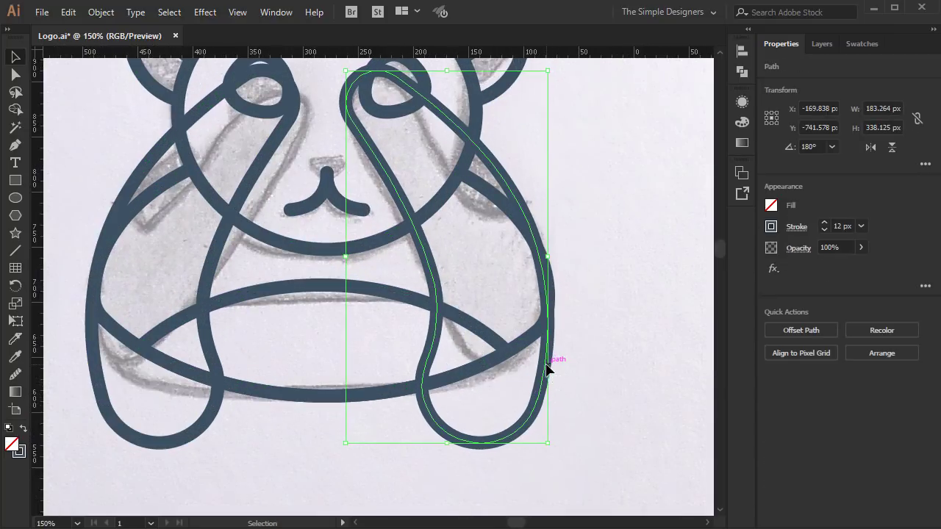
pyautogui.click(95, 381)
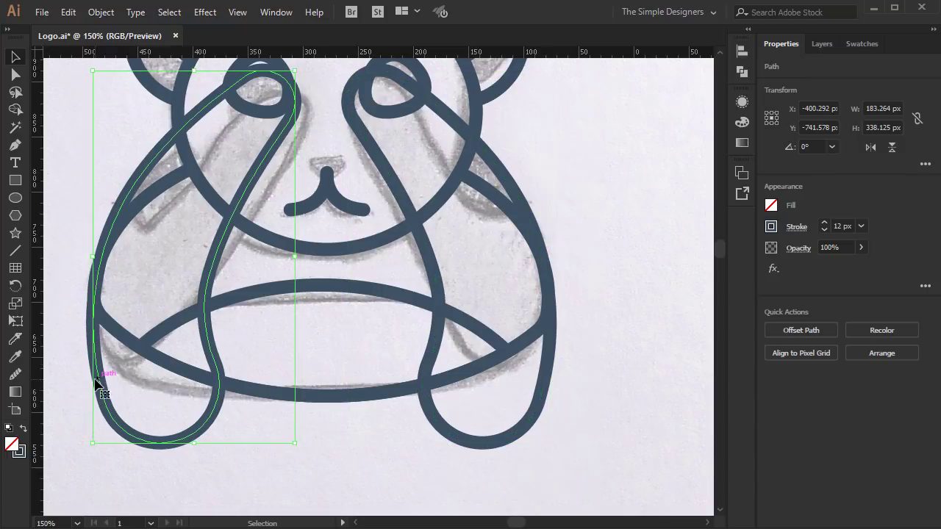
pyautogui.press('Right')
pyautogui.press('Down')
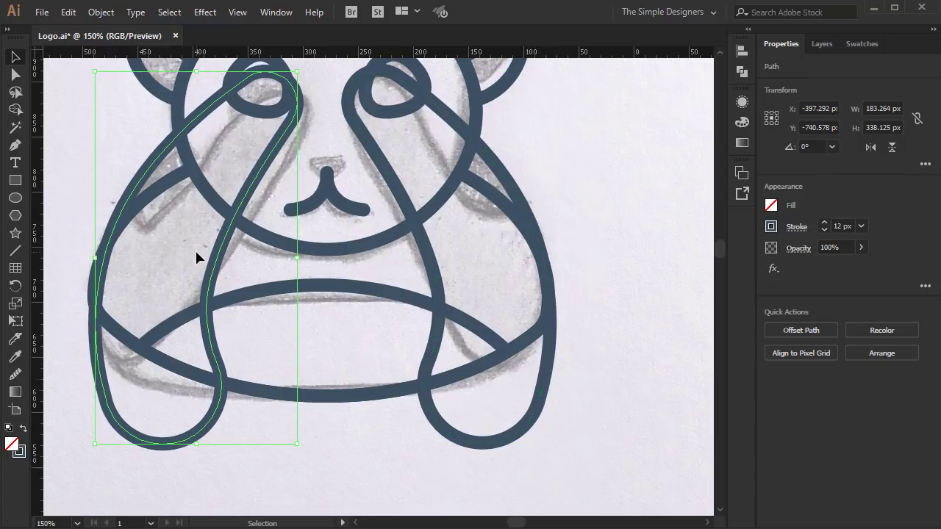
# Select all the panda outlines and remove the rounded arm ends below the body with the Shape Builder tool
pyautogui.click(559, 227)
pyautogui.scroll(-2, 594, 271)
pyautogui.moveTo(603, 294); pyautogui.dragTo(599, 314)
pyautogui.moveTo(670, 375); pyautogui.dragTo(336, 145)
pyautogui.scroll(2, 535, 293)
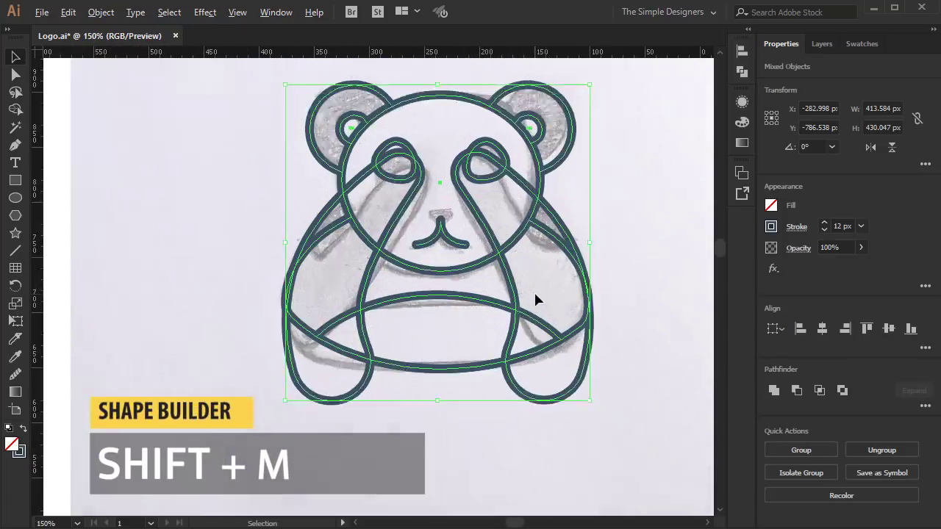
pyautogui.hotkey('shift', 'm')
pyautogui.keyDown('alt'); pyautogui.click(580, 431); pyautogui.keyUp('alt')
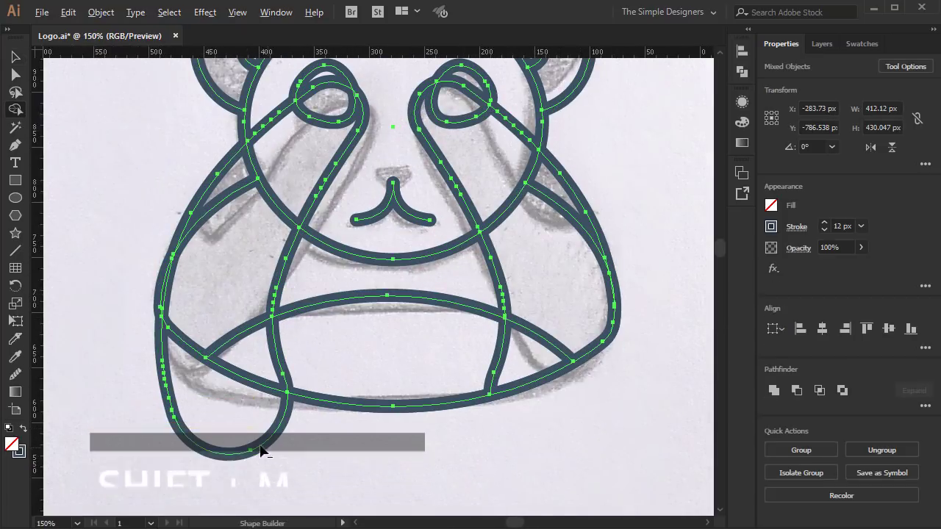
pyautogui.keyDown('alt'); pyautogui.click(238, 431); pyautogui.keyUp('alt')
# Merge the overlapping regions inside the left arm into one shape with the Shape Builder, from the body's bottom edge up to the hand
pyautogui.scroll(3, 189, 309)
pyautogui.moveTo(328, 427)
pyautogui.mouseDown()
pyautogui.moveTo(262, 288)
pyautogui.moveTo(254, 250)
pyautogui.mouseUp()
pyautogui.scroll(-1, 254, 227)
pyautogui.moveTo(253, 224); pyautogui.dragTo(279, 366)
pyautogui.moveTo(286, 283); pyautogui.dragTo(309, 201)
pyautogui.moveTo(362, 246)
pyautogui.mouseDown()
pyautogui.moveTo(334, 394)
pyautogui.moveTo(485, 177)
pyautogui.mouseUp()
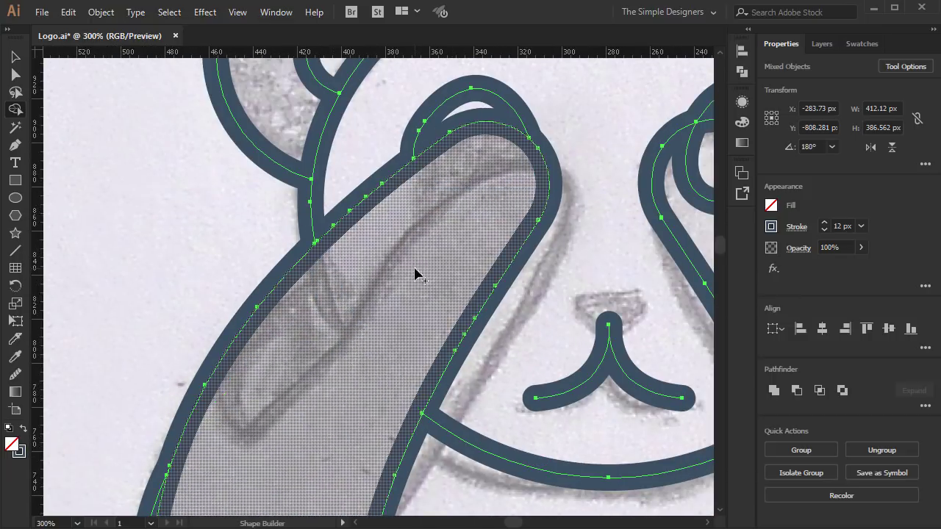
# Merge the overlapping head, body and eye patch regions inside the right arm into one shape
pyautogui.scroll(-3, 415, 273)
pyautogui.moveTo(479, 309); pyautogui.dragTo(389, 288)
pyautogui.moveTo(570, 438)
pyautogui.mouseDown()
pyautogui.moveTo(591, 275)
pyautogui.moveTo(537, 296)
pyautogui.moveTo(568, 254)
pyautogui.mouseUp()
# Remove the thin leftover slivers along the outer edges of both arms and check the remaining face and belly regions
pyautogui.scroll(4, 630, 393)
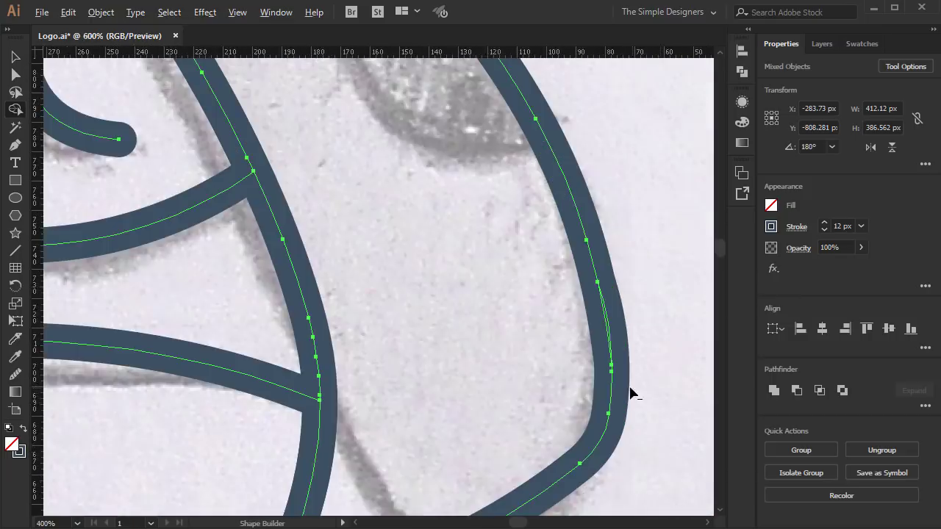
pyautogui.scroll(2, 553, 247)
pyautogui.scroll(-4, 401, 330)
pyautogui.scroll(2, 248, 269)
pyautogui.scroll(-1, 324, 303)
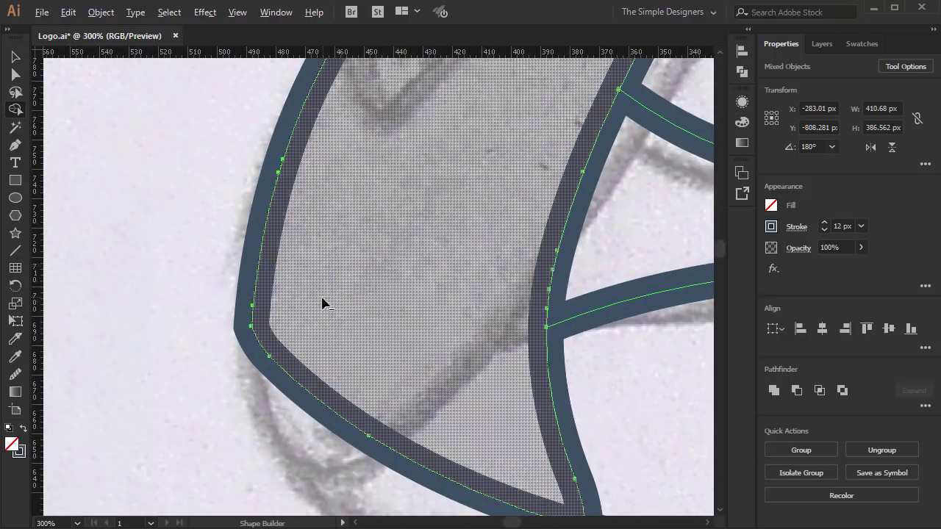
pyautogui.scroll(-2, 324, 303)
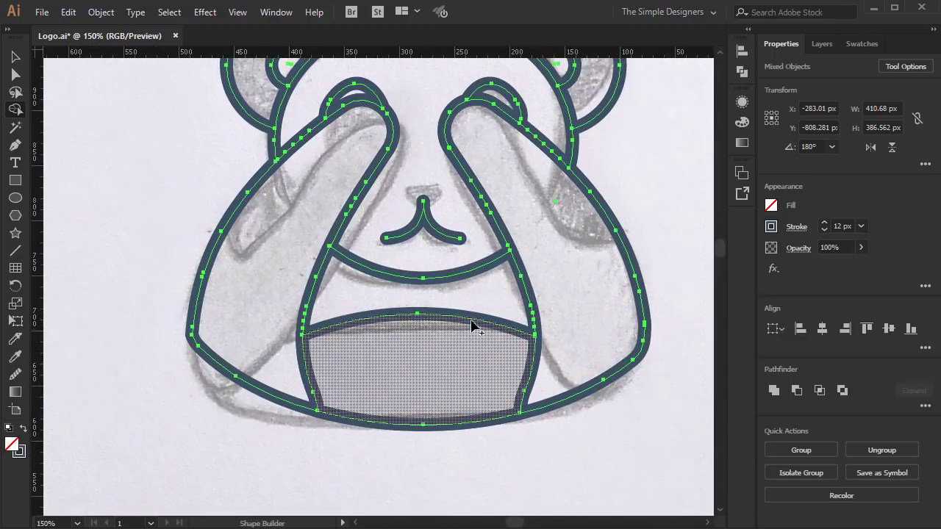
pyautogui.moveTo(432, 151); pyautogui.dragTo(343, 255)
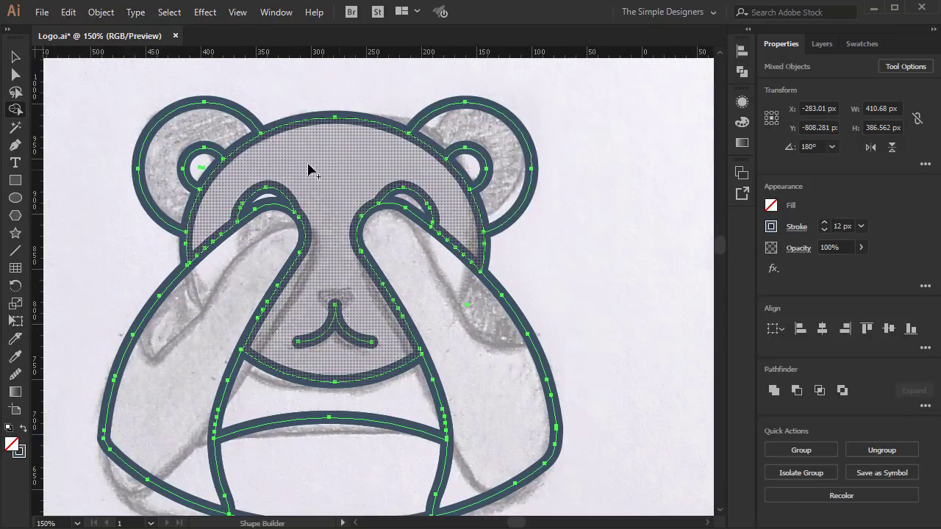
pyautogui.scroll(3, 351, 340)
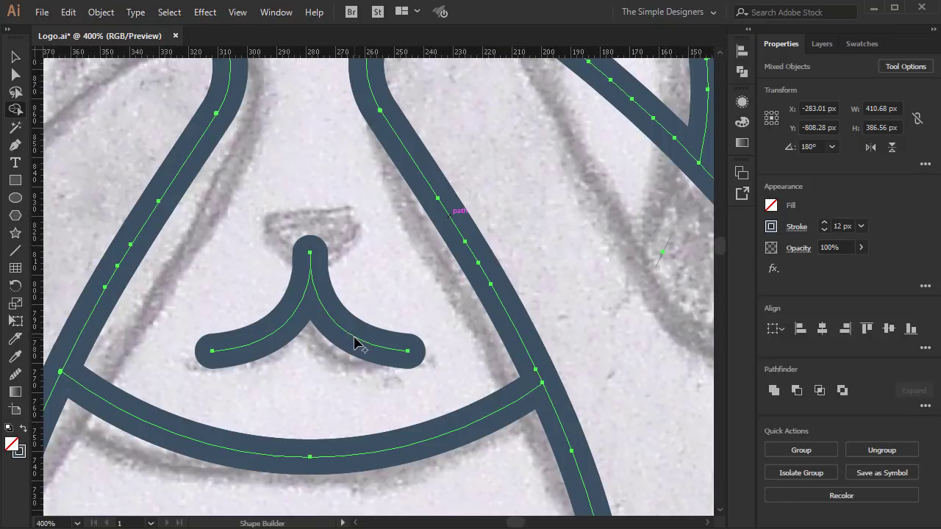
# Round the left arm's lower outer corner and outer edge into a continuous curve with the Smooth tool
pyautogui.scroll(-2, 354, 338)
pyautogui.press('v')
pyautogui.click(677, 241)
pyautogui.scroll(-2, 677, 245)
pyautogui.moveTo(681, 321); pyautogui.dragTo(622, 328)
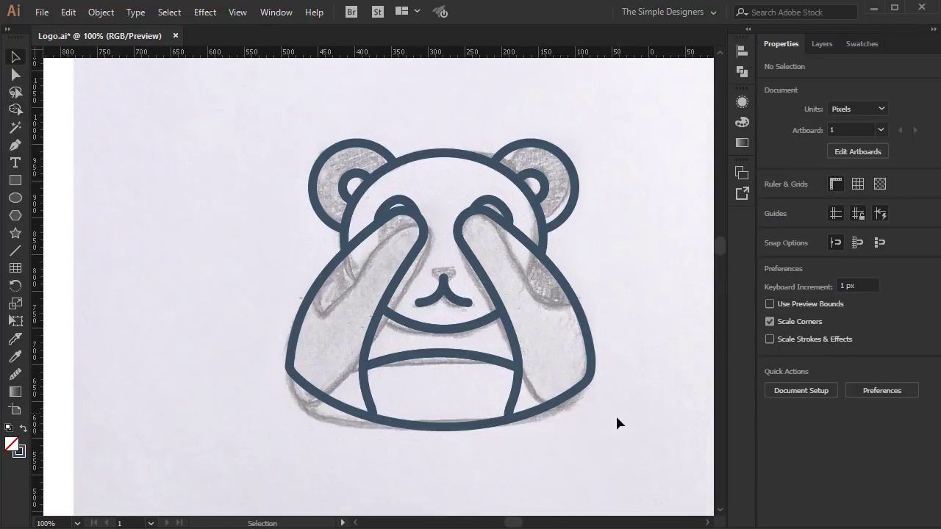
pyautogui.press('a')
pyautogui.click(294, 332)
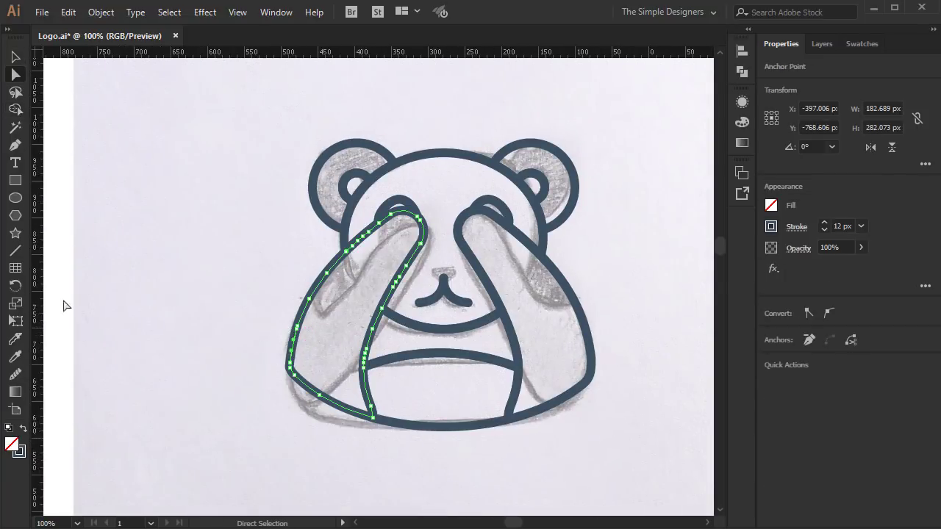
pyautogui.click(17, 374)
pyautogui.moveTo(298, 357); pyautogui.dragTo(299, 337)
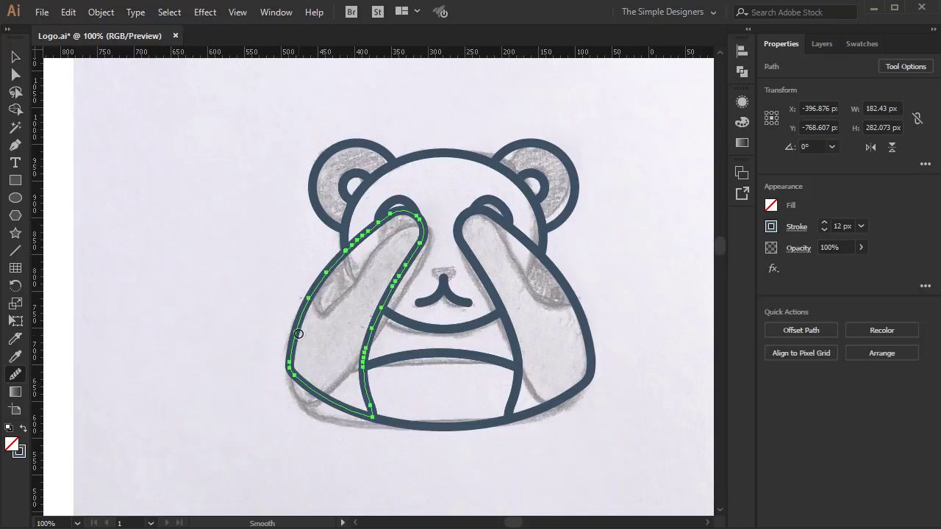
pyautogui.moveTo(301, 384)
pyautogui.mouseDown()
pyautogui.moveTo(291, 365)
pyautogui.moveTo(304, 366)
pyautogui.mouseUp()
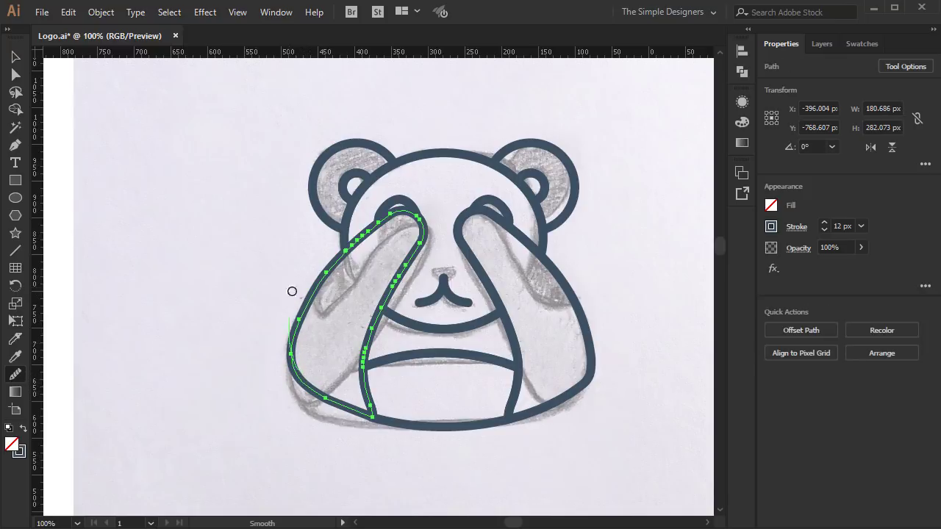
# Smooth the right arm's lower outer corner into a rounded curve with the Smooth tool
pyautogui.press('v')
pyautogui.click(578, 392)
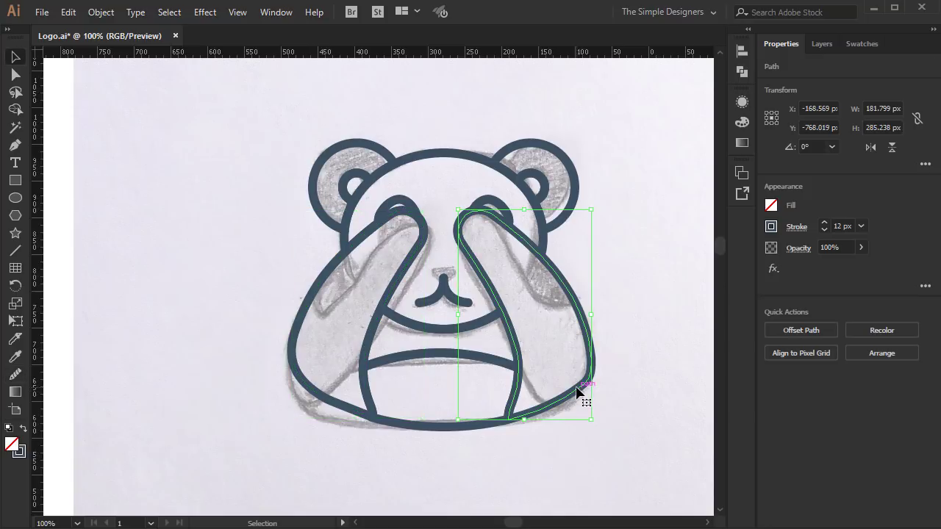
pyautogui.click(15, 373)
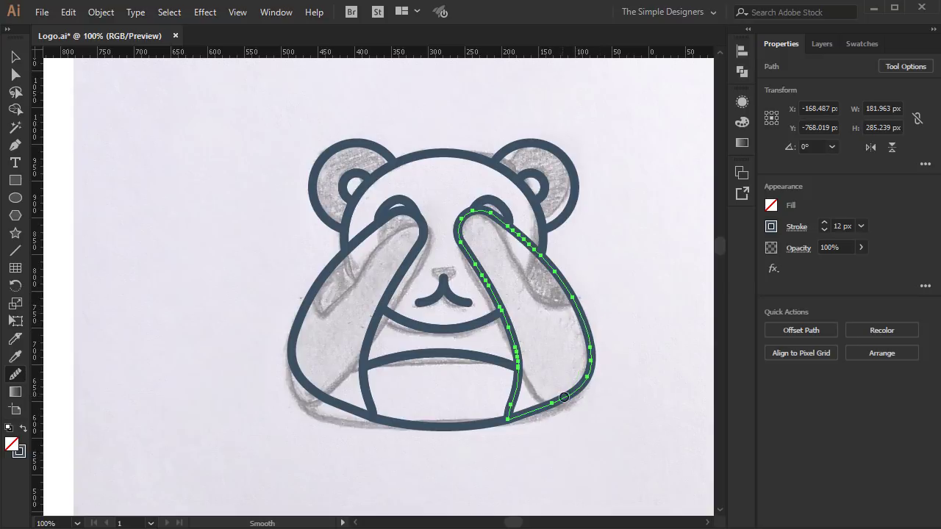
# Select all the panda outlines to open their stroke options, and delete the stray leftover path inside the right arm
pyautogui.press('v')
pyautogui.moveTo(603, 441); pyautogui.dragTo(285, 177)
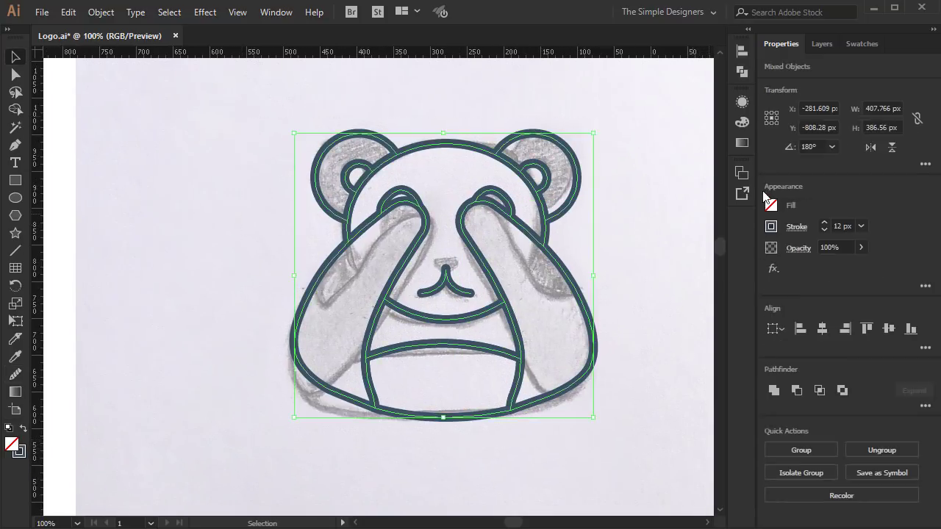
pyautogui.click(794, 227)
pyautogui.click(638, 263)
pyautogui.click(535, 268)
pyautogui.press('Delete')
pyautogui.scroll(-2, 477, 416)
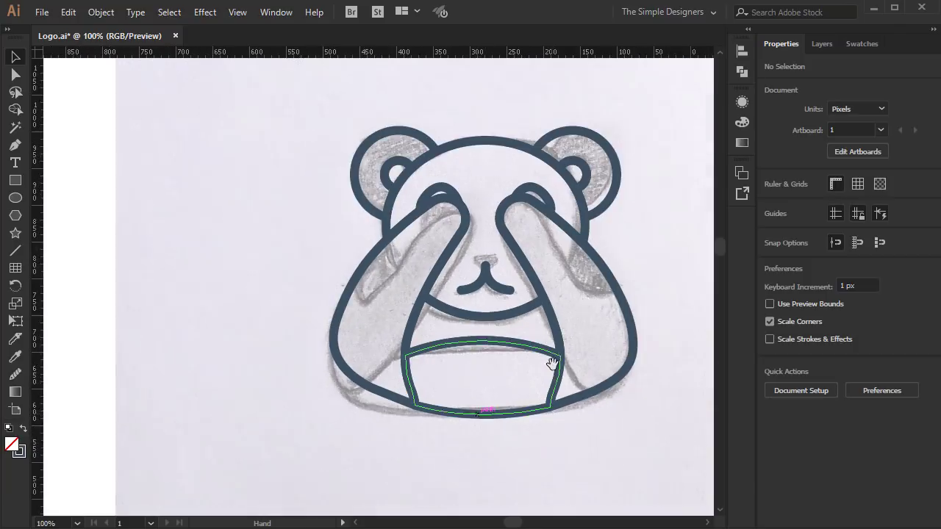
# Duplicate the outline artwork's layer, name the two layers Lines and Fill with Fill underneath, and lock Lines
pyautogui.moveTo(551, 363); pyautogui.dragTo(522, 381)
pyautogui.moveTo(643, 451); pyautogui.dragTo(309, 156)
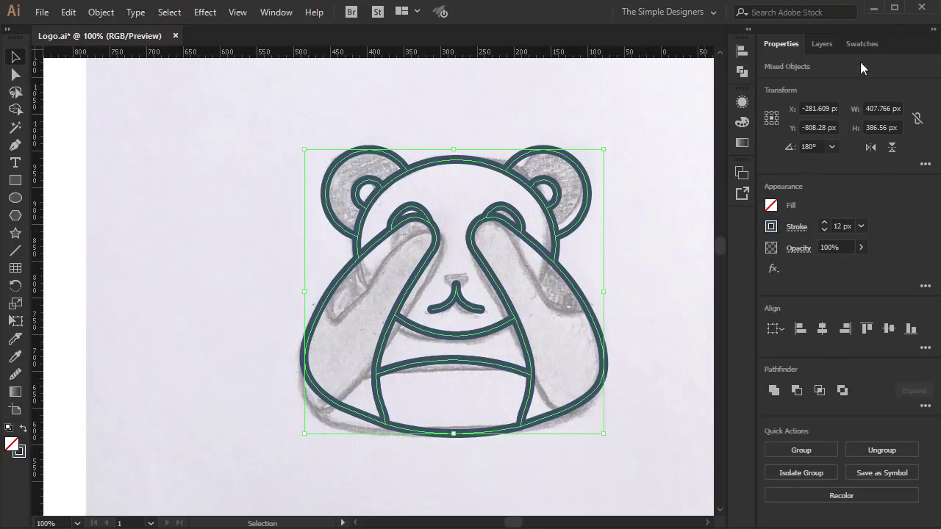
pyautogui.click(821, 44)
pyautogui.moveTo(853, 74); pyautogui.dragTo(897, 521)
pyautogui.moveTo(861, 78); pyautogui.dragTo(855, 94)
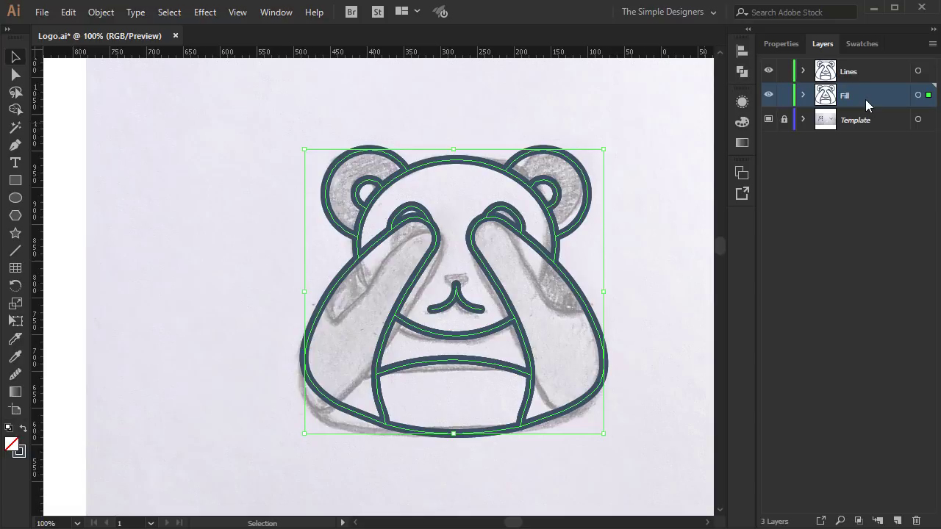
pyautogui.hotkey('ctrl', 'shift', 'a')
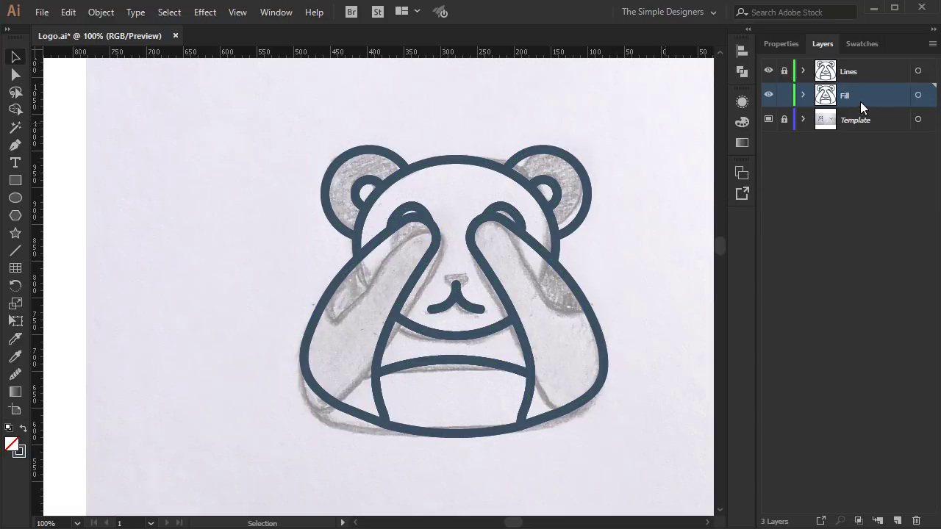
# Swap fill and stroke for all artwork on the Fill layer and fill the belly with white
pyautogui.click(919, 94)
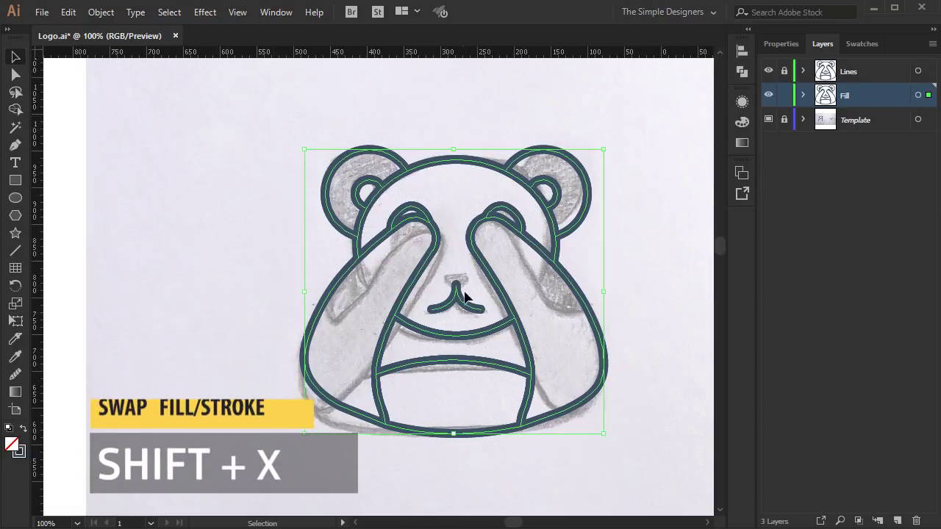
pyautogui.click(23, 429)
pyautogui.click(154, 368)
pyautogui.click(470, 410)
pyautogui.click(862, 43)
pyautogui.click(874, 413)
# Fill the chest band below the face and both arms with the lighter slate blue swatch
pyautogui.click(478, 340)
pyautogui.click(813, 416)
pyautogui.click(544, 324)
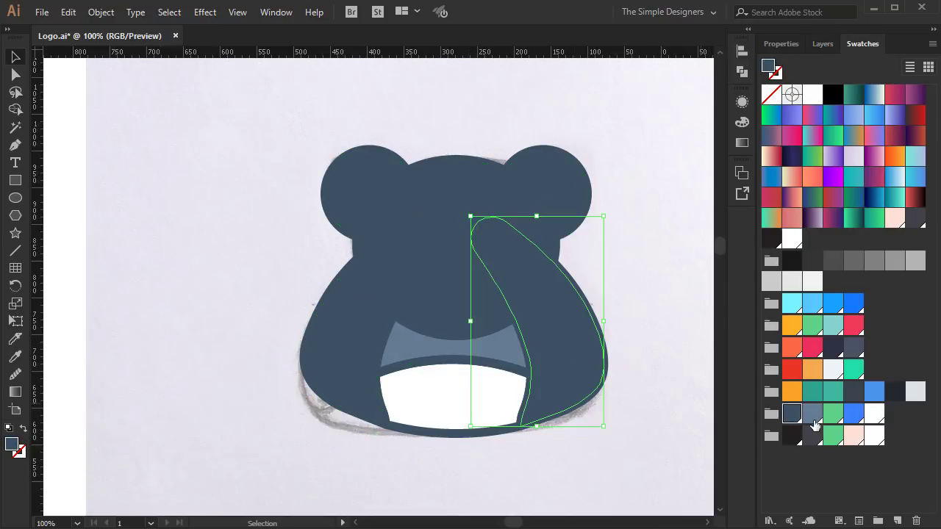
pyautogui.click(813, 416)
pyautogui.click(368, 316)
pyautogui.click(813, 413)
# Fill the face with white and both eye patches with the lighter slate blue
pyautogui.click(459, 265)
pyautogui.click(876, 414)
pyautogui.click(502, 218)
pyautogui.keyDown('shift'); pyautogui.click(415, 216); pyautogui.keyUp('shift')
pyautogui.click(815, 418)
# Fill the inner and outer parts of both ears with the lighter slate blue
pyautogui.click(552, 177)
pyautogui.keyDown('shift'); pyautogui.click(379, 176); pyautogui.keyUp('shift')
pyautogui.click(812, 413)
pyautogui.hotkey('ctrl', 'shift', 'a')
pyautogui.click(553, 198)
pyautogui.keyDown('shift'); pyautogui.click(365, 192); pyautogui.keyUp('shift')
pyautogui.click(812, 414)
pyautogui.hotkey('ctrl', 'shift', 'a')
# Draw a dark blue circle about 33 px in diameter just above the mouth for the nose
pyautogui.click(456, 297)
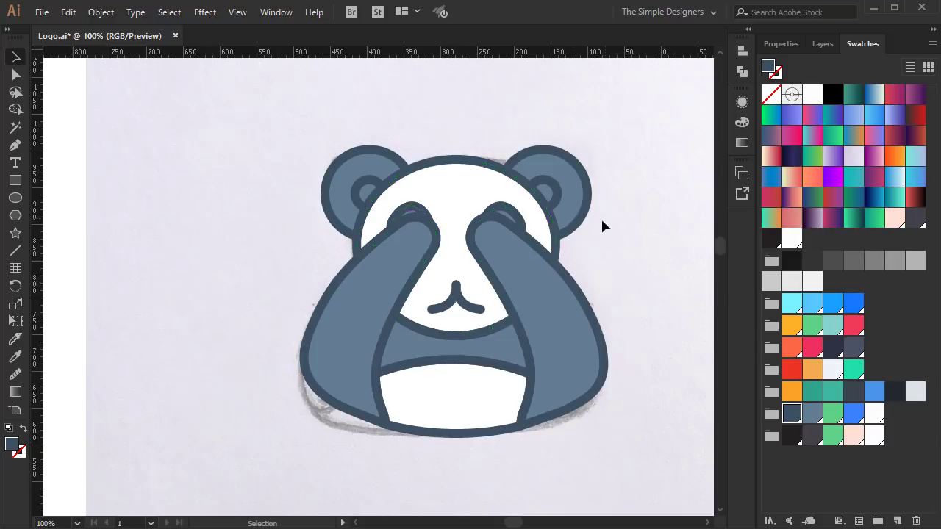
pyautogui.scroll(2, 502, 423)
pyautogui.moveTo(502, 422); pyautogui.dragTo(599, 374)
pyautogui.moveTo(578, 318); pyautogui.dragTo(546, 421)
pyautogui.scroll(-1, 527, 301)
pyautogui.scroll(2, 517, 317)
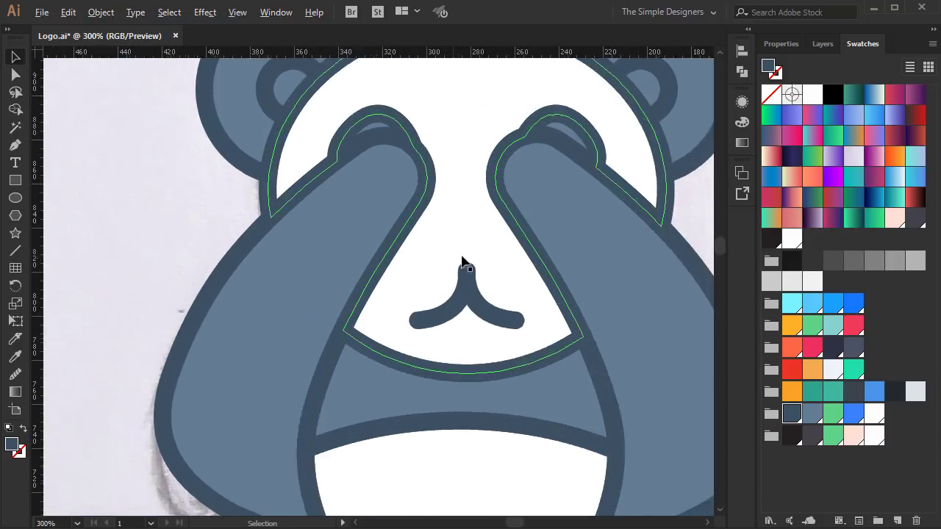
pyautogui.hotkey('ctrl', 'shift', 'a')
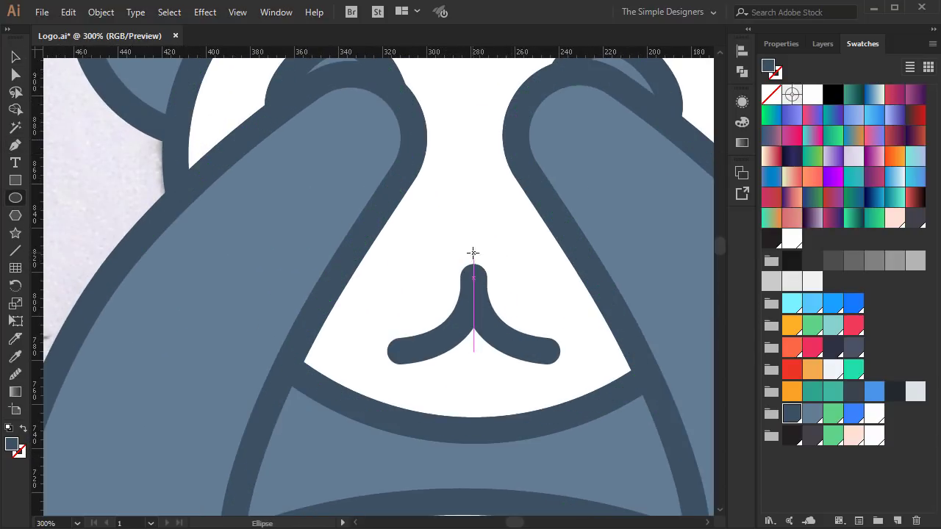
pyautogui.moveTo(464, 224)
pyautogui.mouseDown()
pyautogui.moveTo(487, 261)
pyautogui.moveTo(499, 259)
pyautogui.mouseUp()
# Cut the nose circle to a half circle by deleting its bottom anchor point, and round its two sharp corners
pyautogui.press('a')
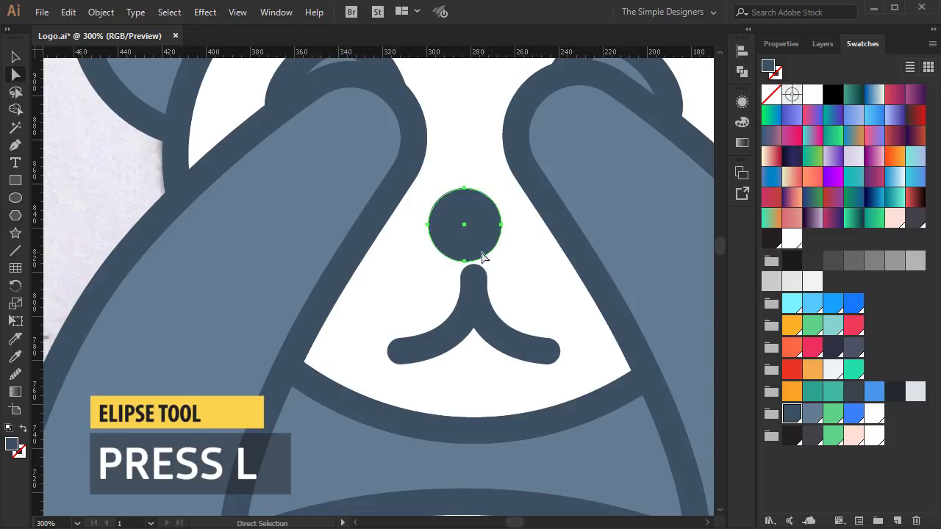
pyautogui.click(465, 261)
pyautogui.press('Delete')
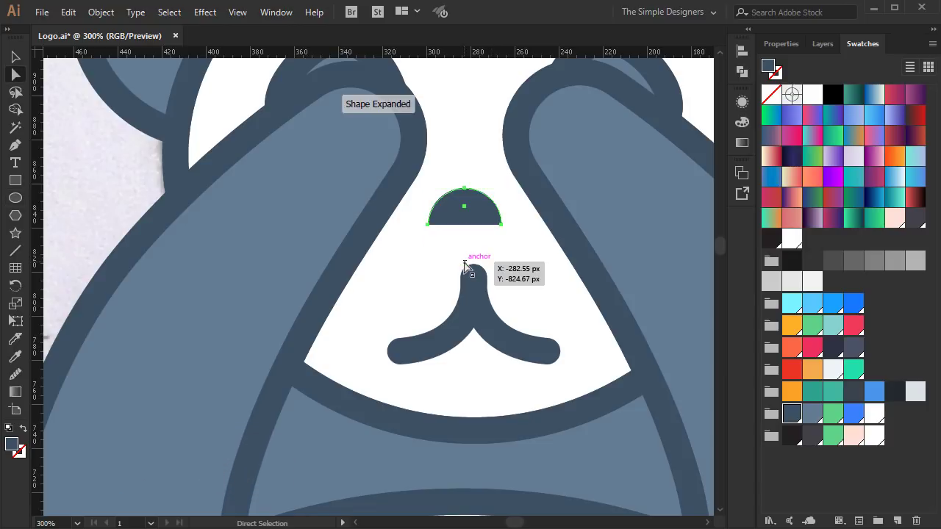
pyautogui.click(501, 224)
pyautogui.keyDown('shift'); pyautogui.click(429, 225); pyautogui.keyUp('shift')
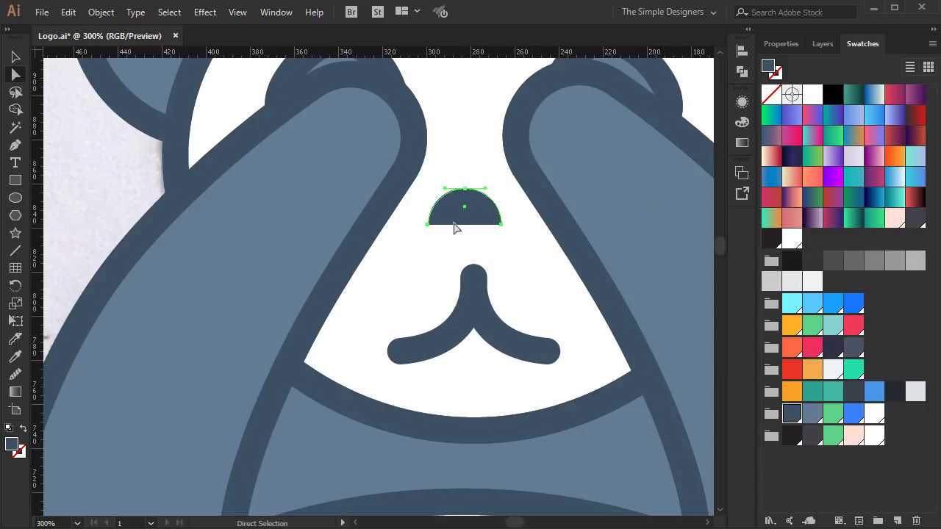
pyautogui.click(780, 43)
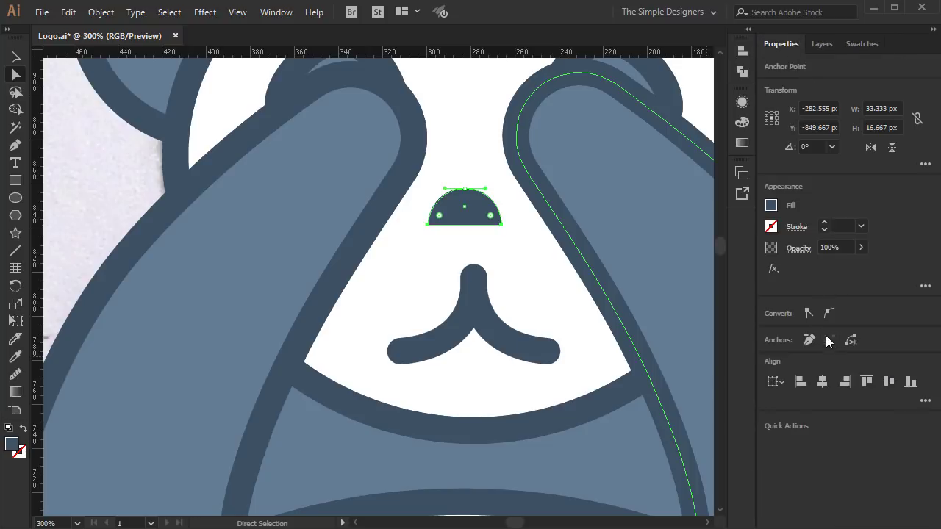
pyautogui.moveTo(501, 224); pyautogui.dragTo(490, 228)
# Rotate the nose 180°, enlarge it to about 41 by 24 px and place it on top of the mouth line
pyautogui.press('v')
pyautogui.moveTo(503, 191); pyautogui.dragTo(428, 232)
pyautogui.moveTo(499, 229); pyautogui.dragTo(485, 272)
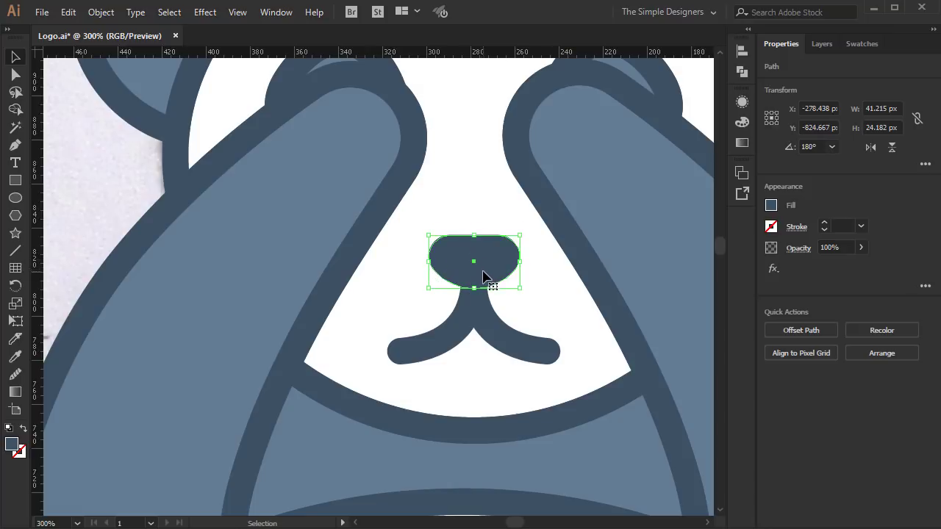
# Deselect the nose and hide the Template layer with the pencil sketch
pyautogui.scroll(-3, 485, 272)
pyautogui.click(650, 243)
pyautogui.moveTo(628, 297); pyautogui.dragTo(573, 301)
pyautogui.scroll(-1, 620, 322)
pyautogui.moveTo(600, 387); pyautogui.dragTo(545, 383)
pyautogui.scroll(-2, 545, 383)
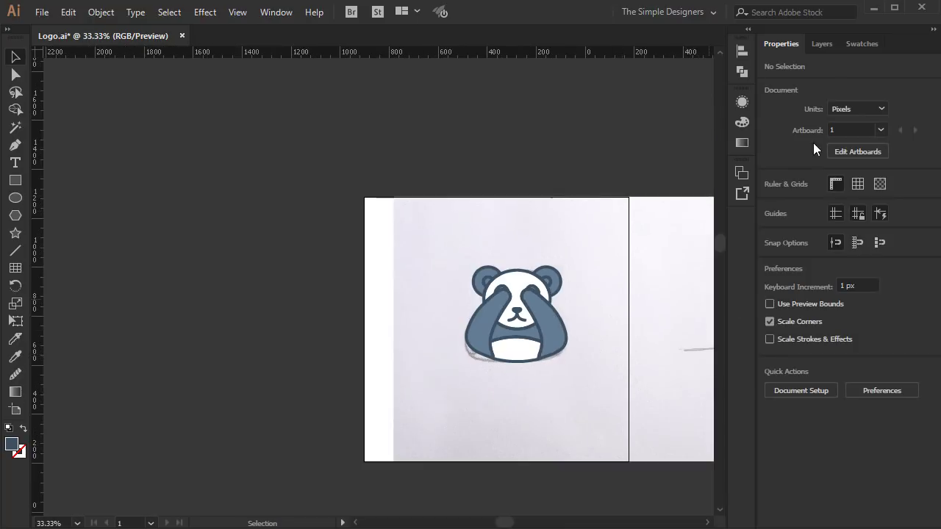
pyautogui.click(857, 47)
pyautogui.click(773, 45)
pyautogui.click(829, 45)
pyautogui.click(774, 119)
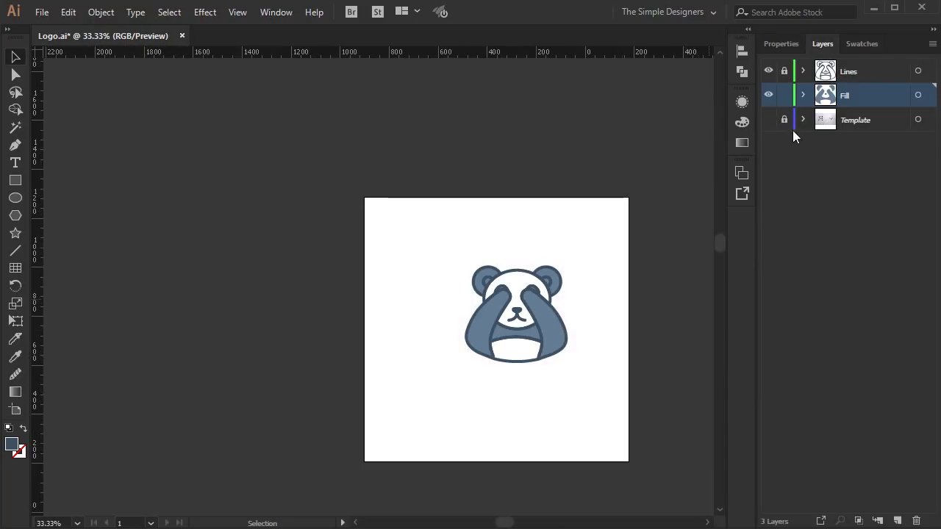
# Unlock the Lines layer and move the whole panda to the centre of the artboard
pyautogui.click(816, 79)
pyautogui.click(784, 74)
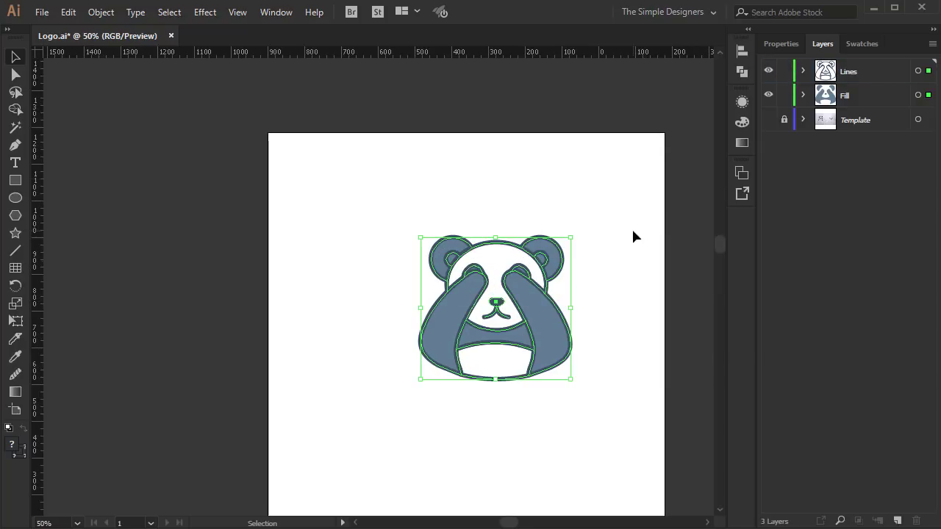
pyautogui.click(633, 233)
pyautogui.moveTo(620, 398); pyautogui.dragTo(412, 218)
pyautogui.moveTo(497, 344); pyautogui.dragTo(471, 360)
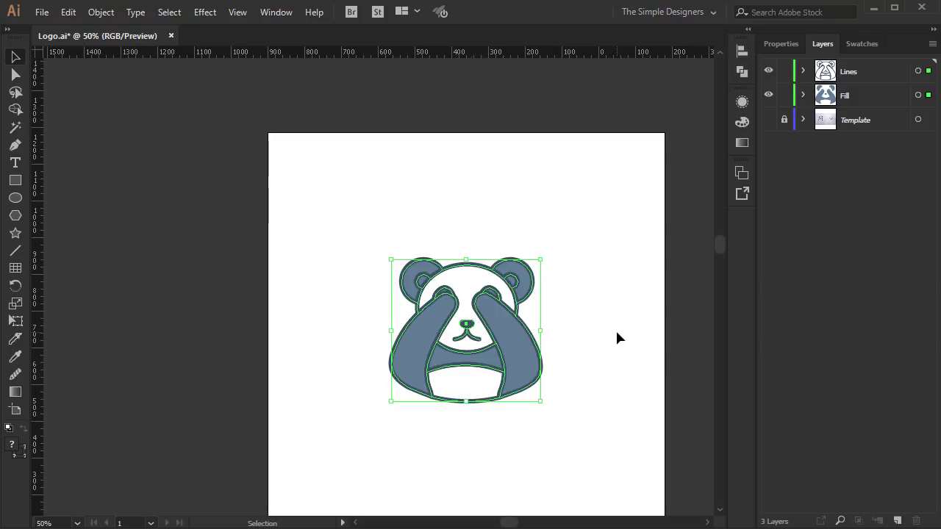
pyautogui.click(616, 332)
pyautogui.scroll(2, 493, 346)
pyautogui.moveTo(613, 299); pyautogui.dragTo(617, 284)
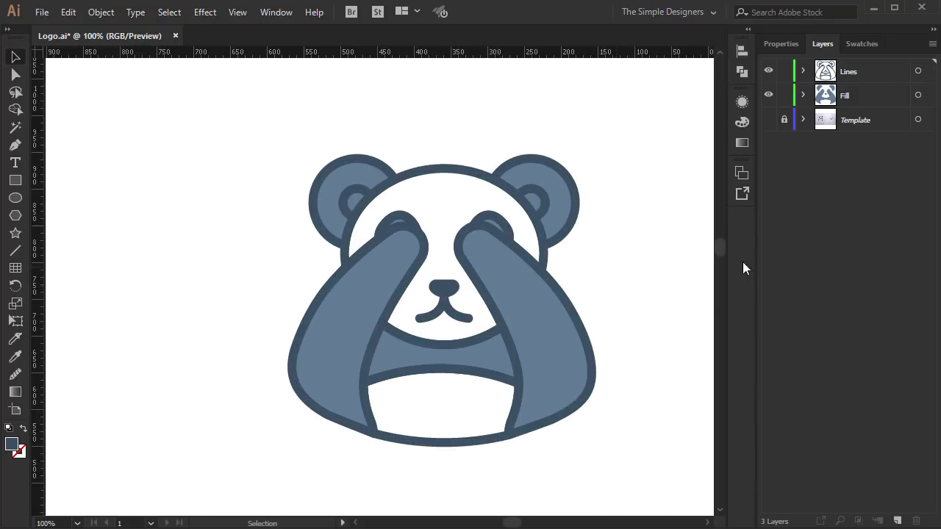
# Add a new layer named Highlights between the Lines and Fill layers
pyautogui.click(861, 92)
pyautogui.click(898, 520)
pyautogui.doubleClick(856, 102)
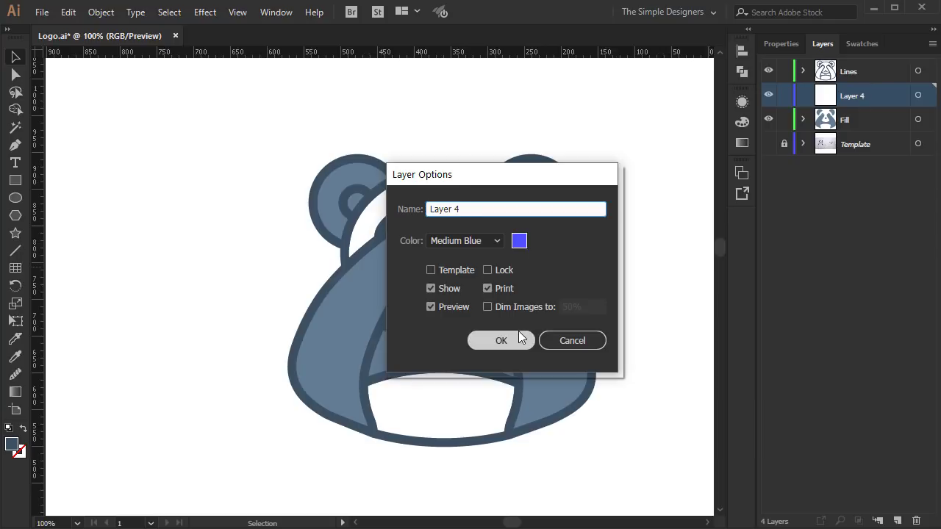
pyautogui.write('H')
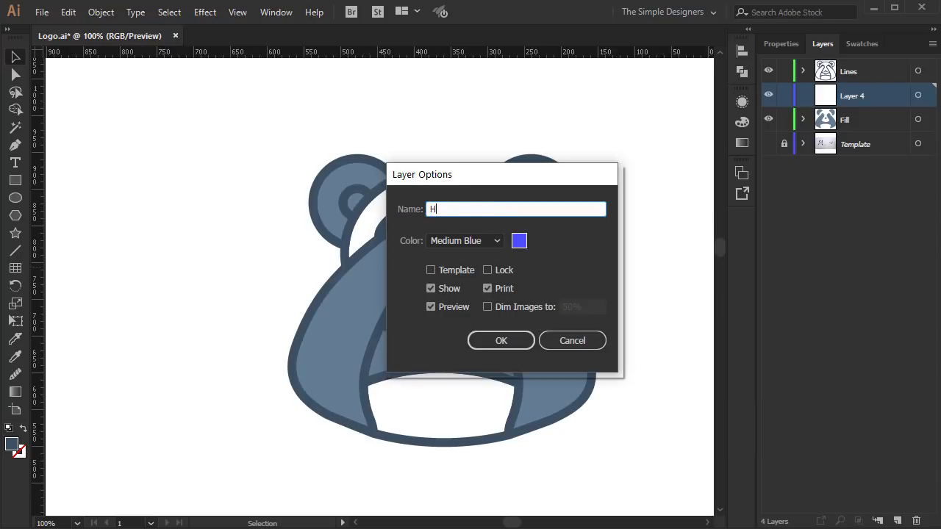
pyautogui.write('ighlights')
pyautogui.press('Return')
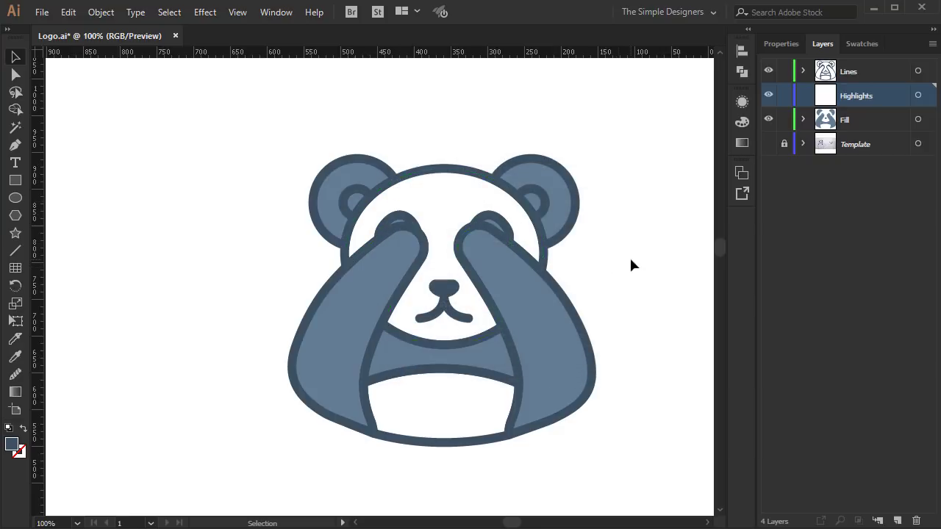
# Copy the left arm's fill shape and paste the copy in front
pyautogui.keyDown('alt'); pyautogui.scroll(1, 497, 342); pyautogui.keyUp('alt')
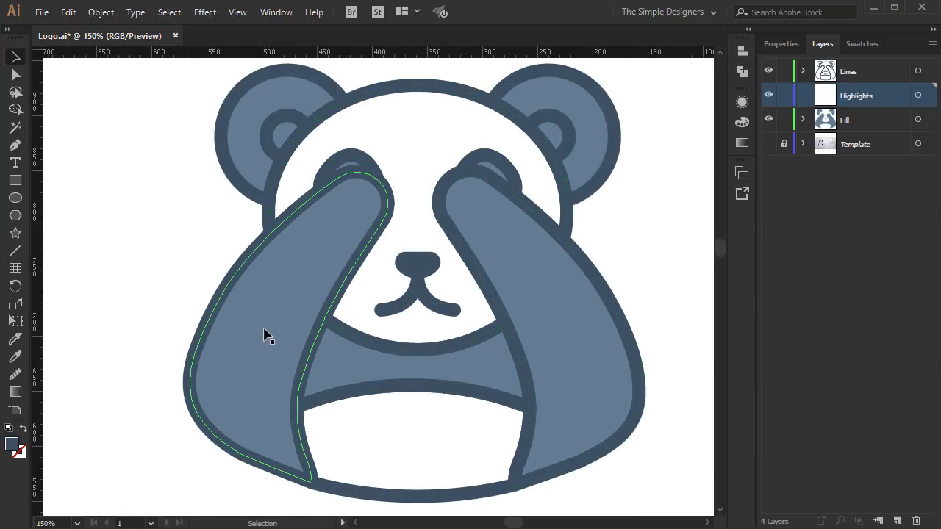
pyautogui.click(266, 337)
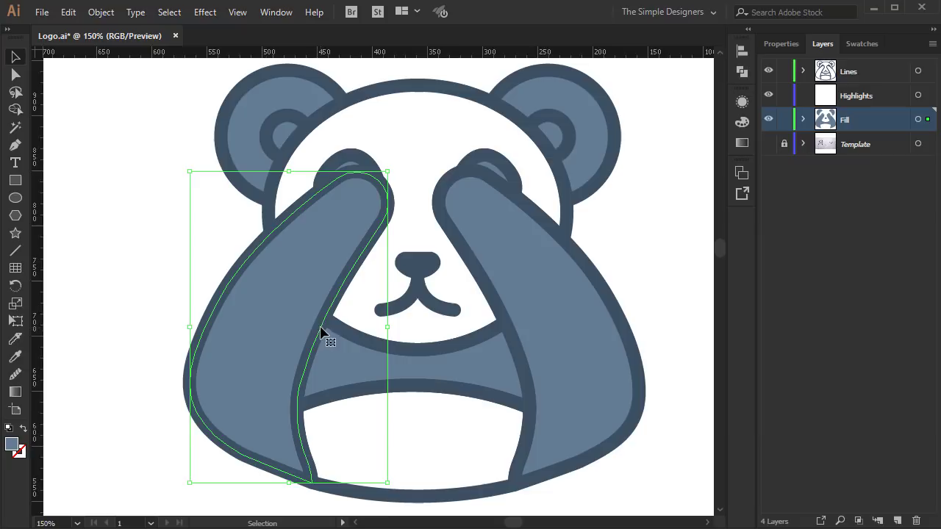
pyautogui.hotkey('ctrl', 'c')
pyautogui.hotkey('ctrl', 'f')
pyautogui.click(135, 255)
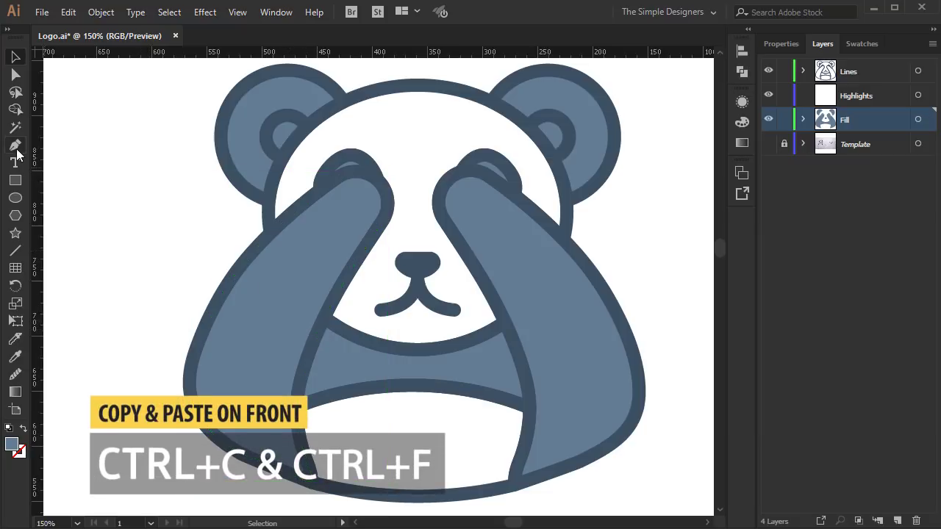
# Cut the left arm's fill copy lengthwise with the Knife tool, following a curve from the hand to the bottom edge
pyautogui.click(258, 322)
pyautogui.press('a')
pyautogui.press('v')
pyautogui.click(14, 339)
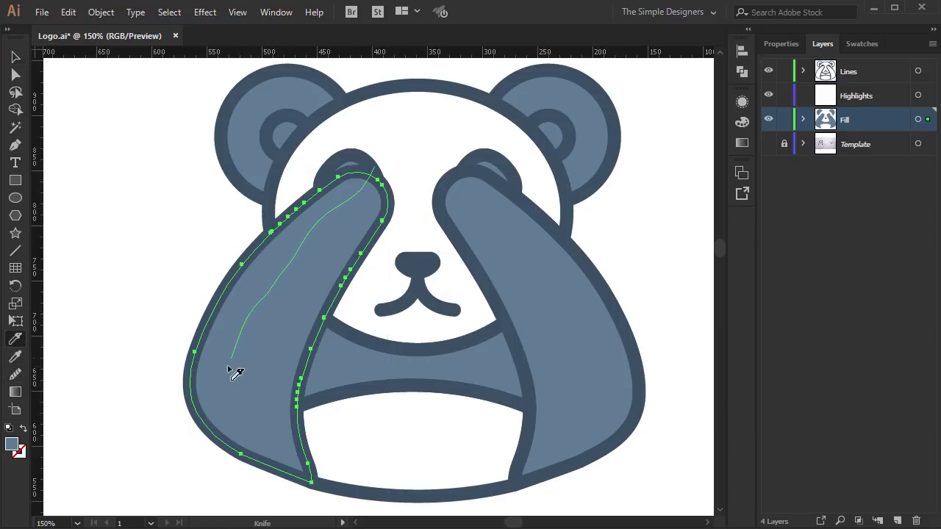
pyautogui.press('v')
pyautogui.click(183, 374)
pyautogui.click(294, 382)
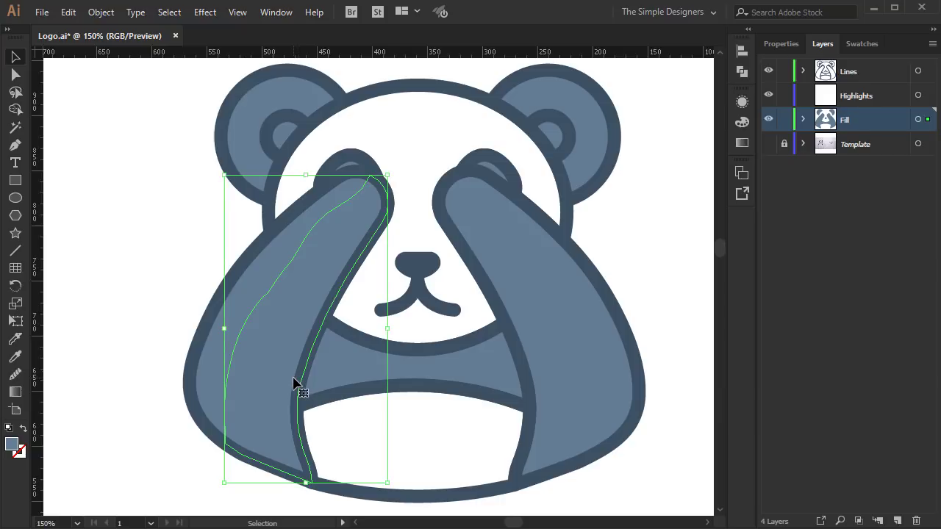
# Recolour the outer strip of the cut left arm white with the Eyedropper, sampling the face
pyautogui.click(256, 319)
pyautogui.press('i')
pyautogui.click(426, 133)
pyautogui.press('v')
pyautogui.click(133, 258)
# Paste a copy of the left ear's fill in front and place a duplicate shifted down and right over it
pyautogui.press('space')
pyautogui.moveTo(244, 275); pyautogui.dragTo(231, 302)
pyautogui.click(253, 152)
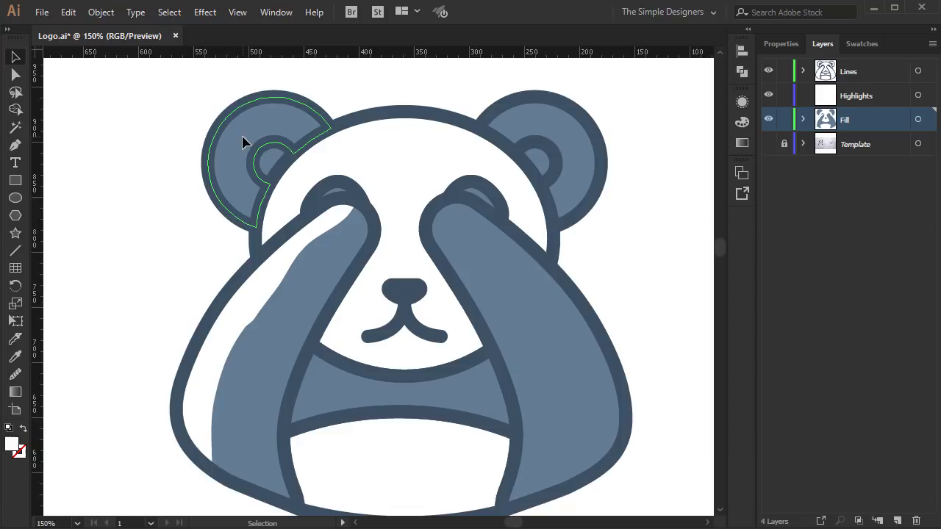
pyautogui.moveTo(236, 155); pyautogui.dragTo(252, 164)
pyautogui.click(164, 156)
pyautogui.click(230, 176)
pyautogui.hotkey('ctrl', 'c')
pyautogui.hotkey('ctrl', 'f')
# Cut the left ear copy to an outer crescent with Shape Builder and recolour it white with the Eyedropper
pyautogui.hotkey('shift', 'm')
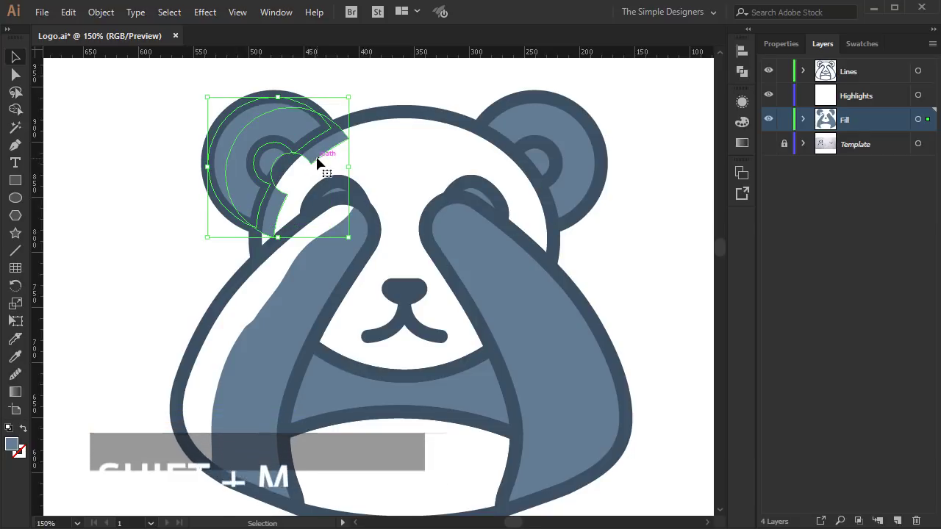
pyautogui.moveTo(268, 199); pyautogui.dragTo(257, 193)
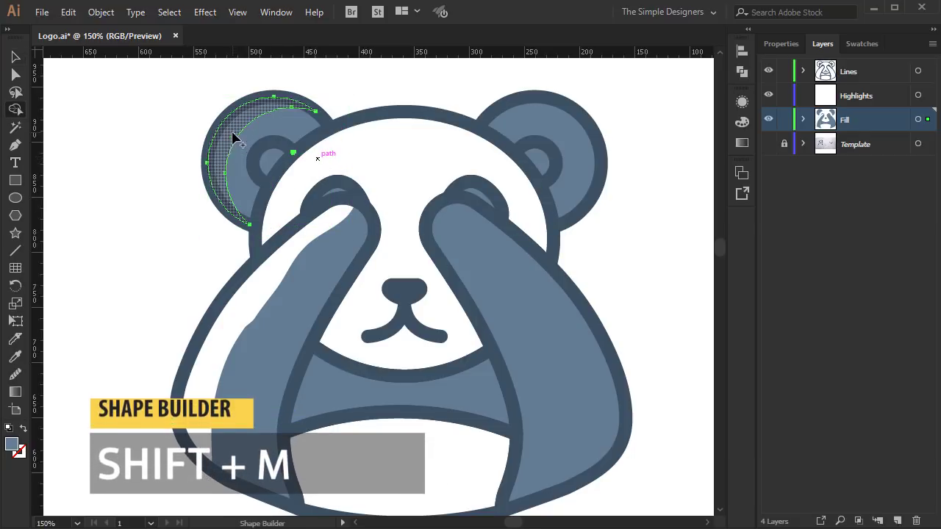
pyautogui.press('i')
pyautogui.click(251, 306)
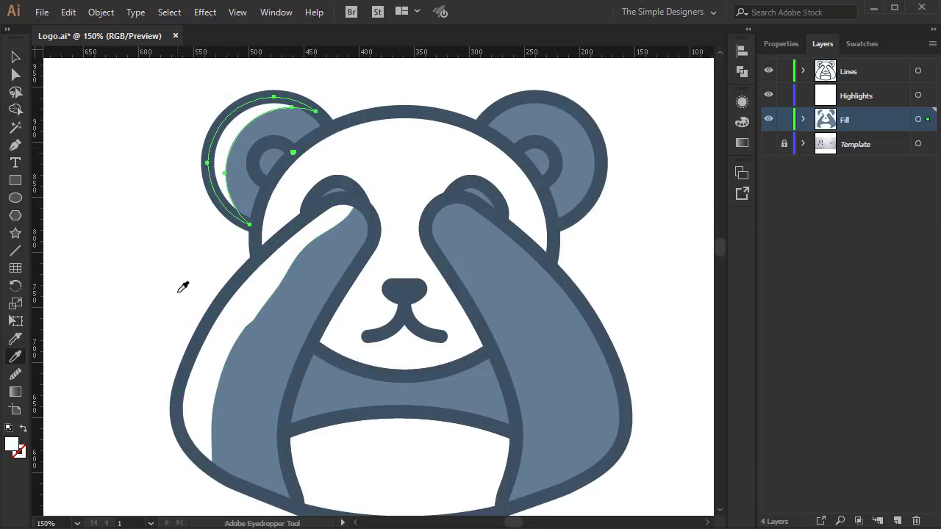
pyautogui.press('v')
pyautogui.click(109, 273)
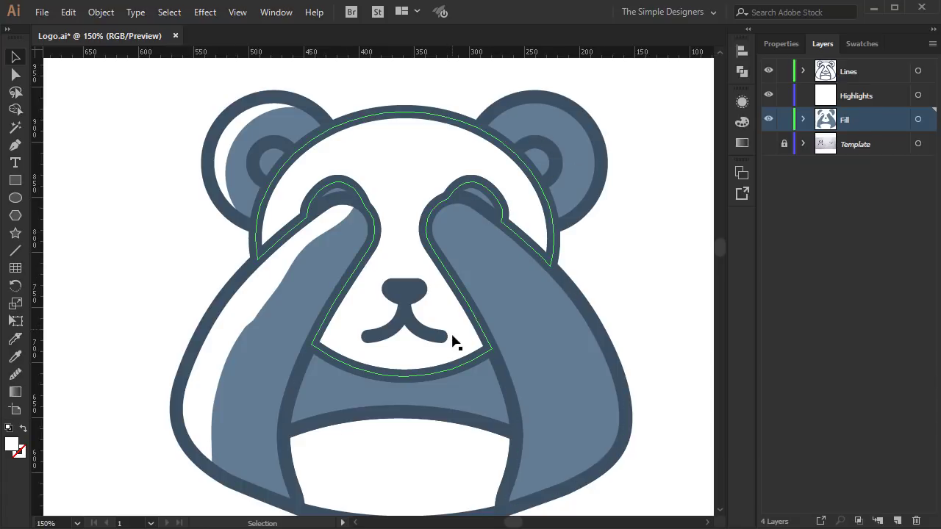
# Paste a copy of the right ear's fill in front, overlap it with a duplicate shifted down and right, and select both
pyautogui.click(421, 360)
pyautogui.scroll(1, 421, 360)
pyautogui.moveTo(634, 265); pyautogui.dragTo(573, 290)
pyautogui.click(624, 246)
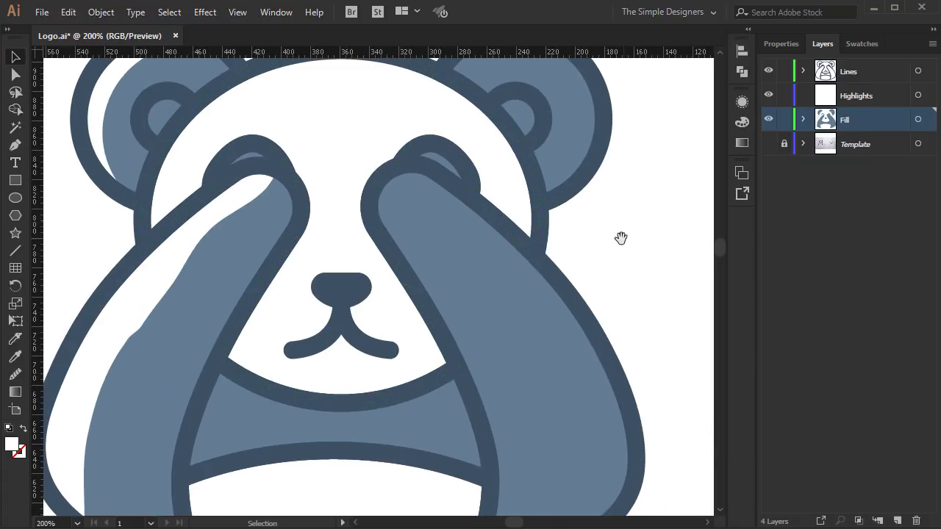
pyautogui.moveTo(537, 123); pyautogui.dragTo(520, 187)
pyautogui.moveTo(499, 140); pyautogui.dragTo(521, 160)
pyautogui.click(492, 128)
pyautogui.hotkey('ctrl', 'c')
pyautogui.hotkey('ctrl', 'f')
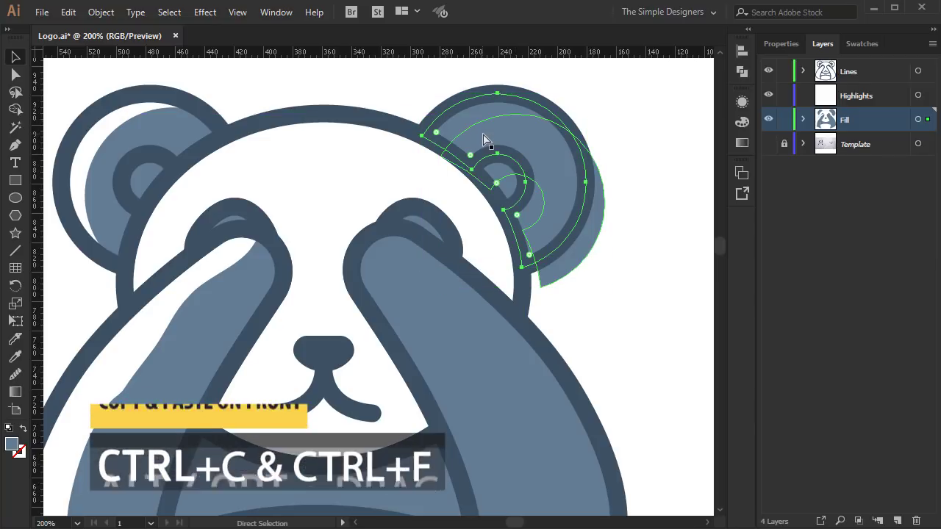
pyautogui.keyDown('shift'); pyautogui.click(592, 247); pyautogui.keyUp('shift')
# Remove the offset duplicate from the right ear copy with Shape Builder and make the remaining upper crescent white
pyautogui.hotkey('shift', 'm')
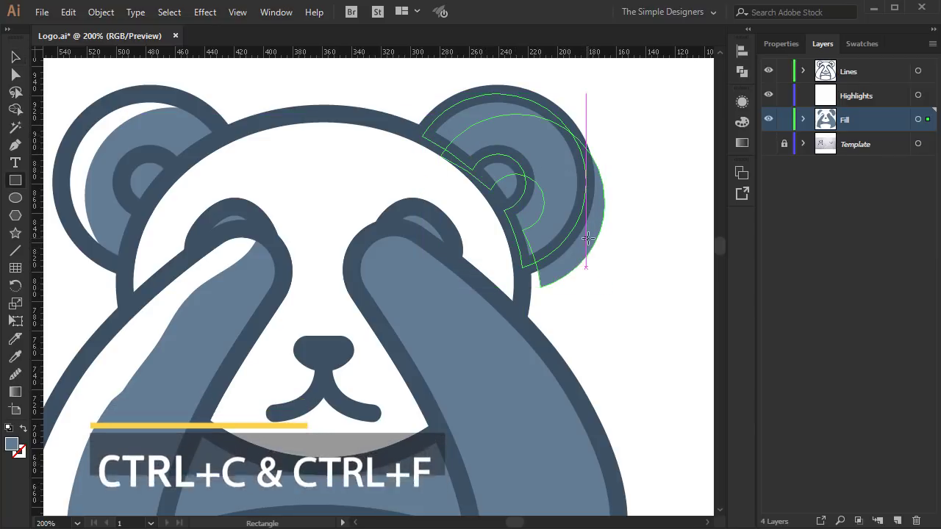
pyautogui.moveTo(592, 246); pyautogui.dragTo(531, 243)
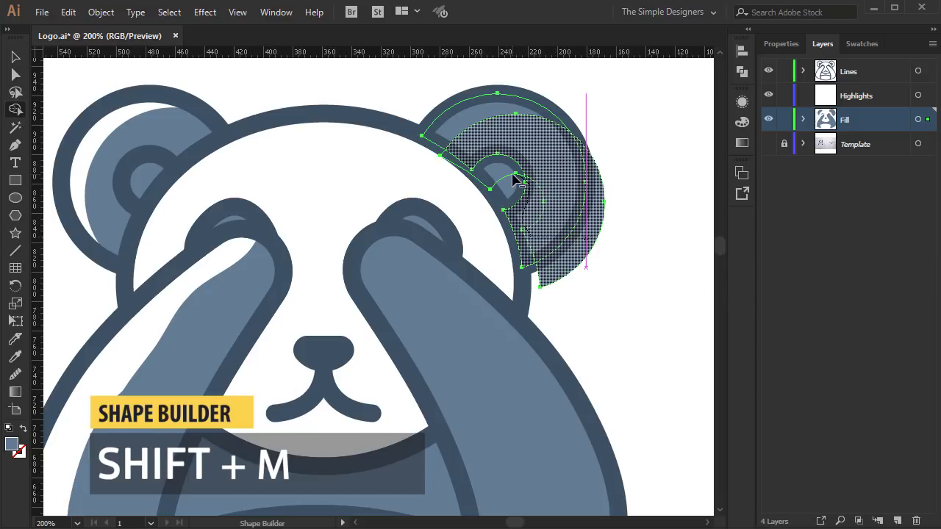
pyautogui.moveTo(513, 174); pyautogui.dragTo(473, 158)
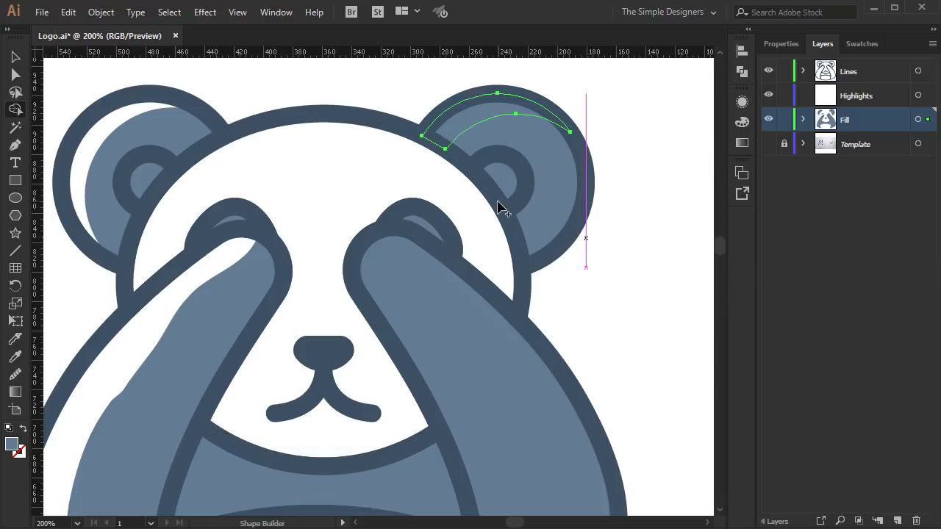
pyautogui.press('v')
pyautogui.click(673, 263)
pyautogui.scroll(-1, 673, 266)
pyautogui.moveTo(658, 315); pyautogui.dragTo(567, 284)
pyautogui.scroll(-1, 571, 291)
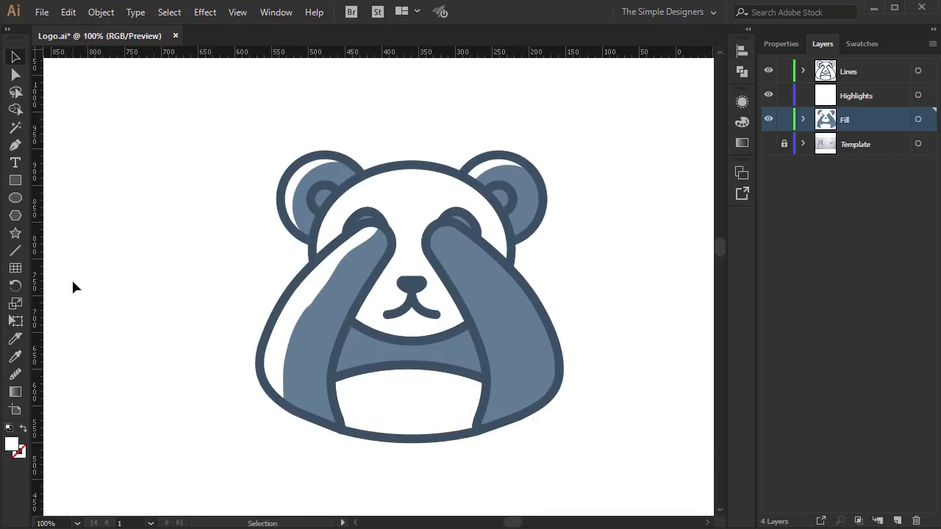
# Draw a closed Pen shape over the right arm's inner side, curving lengthwise from the hand to the bottom edge
pyautogui.click(15, 146)
pyautogui.scroll(1, 464, 214)
pyautogui.moveTo(457, 200); pyautogui.dragTo(449, 232)
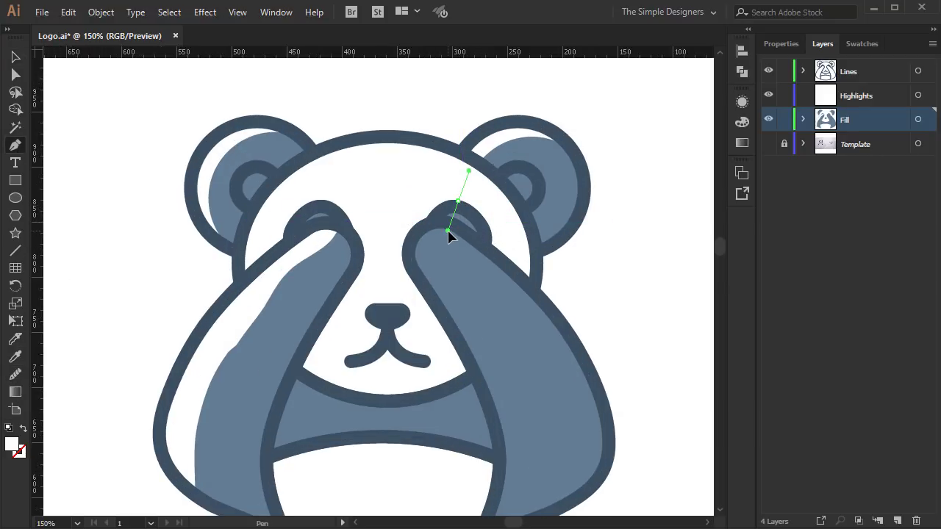
pyautogui.moveTo(481, 360); pyautogui.dragTo(538, 433)
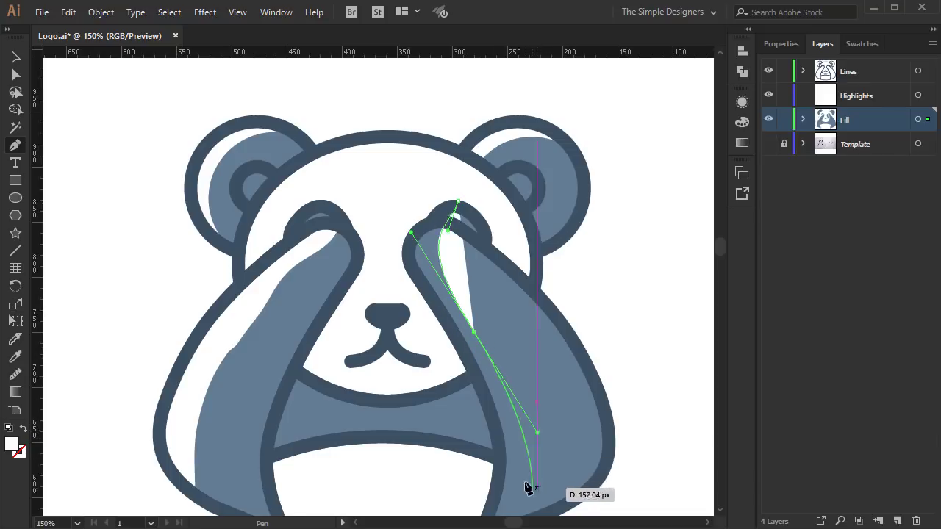
pyautogui.moveTo(531, 492); pyautogui.dragTo(557, 407)
pyautogui.moveTo(559, 474); pyautogui.dragTo(489, 501)
pyautogui.click(439, 452)
pyautogui.moveTo(439, 366); pyautogui.dragTo(444, 357)
pyautogui.click(409, 245)
pyautogui.click(407, 175)
pyautogui.moveTo(418, 136); pyautogui.dragTo(420, 133)
pyautogui.click(485, 115)
pyautogui.press('v')
pyautogui.click(701, 178)
# Paste a copy of the right arm's fill in front and trim it with the Pen shape to an inner strip using Shape Builder
pyautogui.click(557, 253)
pyautogui.hotkey('ctrl', 'c')
pyautogui.hotkey('ctrl', 'f')
pyautogui.hotkey('ctrl', 'c')
pyautogui.hotkey('ctrl', 'f')
pyautogui.press('v')
pyautogui.keyDown('shift'); pyautogui.click(422, 217); pyautogui.keyUp('shift')
pyautogui.hotkey('shift', 'm')
pyautogui.keyDown('alt'); pyautogui.click(455, 239); pyautogui.keyUp('alt')
pyautogui.keyDown('alt'); pyautogui.click(539, 246); pyautogui.keyUp('alt')
pyautogui.click(462, 192)
# Recolour the right arm's inner strip white with the Eyedropper, sampling the left arm's highlight
pyautogui.press('v')
pyautogui.press('i')
pyautogui.click(283, 225)
pyautogui.press('v')
pyautogui.click(633, 198)
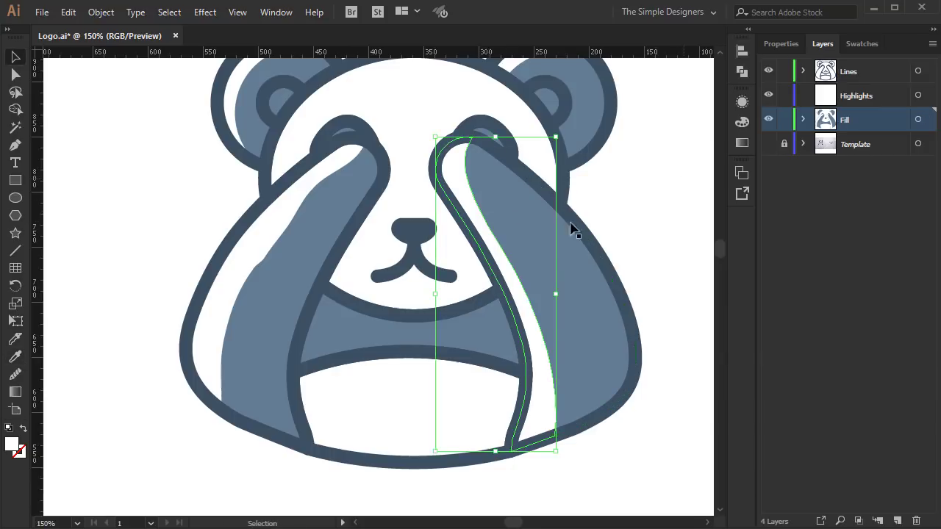
# Cut the four white highlights on the arms and ears and paste them in front on the Highlights layer
pyautogui.click(467, 208)
pyautogui.keyDown('shift'); pyautogui.click(275, 215); pyautogui.keyUp('shift')
pyautogui.moveTo(214, 211); pyautogui.dragTo(250, 322)
pyautogui.keyDown('shift'); pyautogui.click(308, 164); pyautogui.keyUp('shift')
pyautogui.keyDown('shift'); pyautogui.click(555, 171); pyautogui.keyUp('shift')
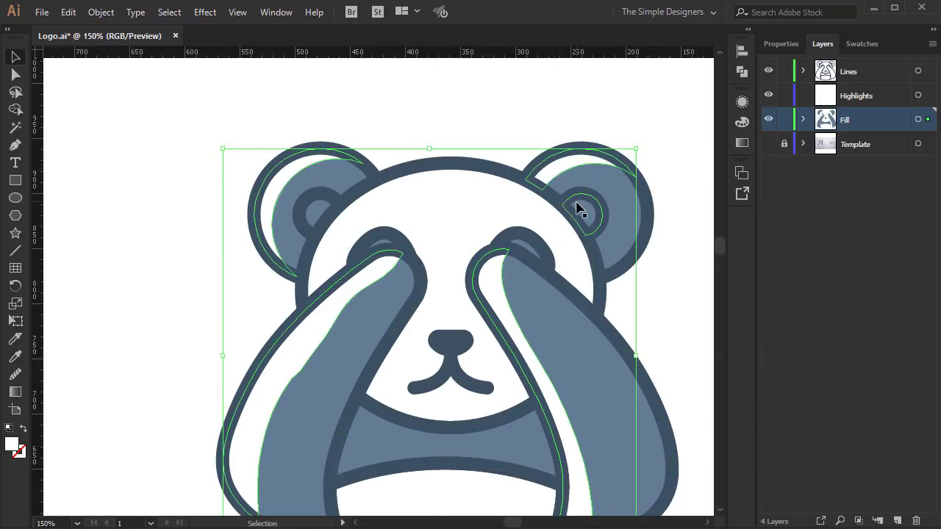
pyautogui.hotkey('ctrl', 'x')
pyautogui.click(877, 96)
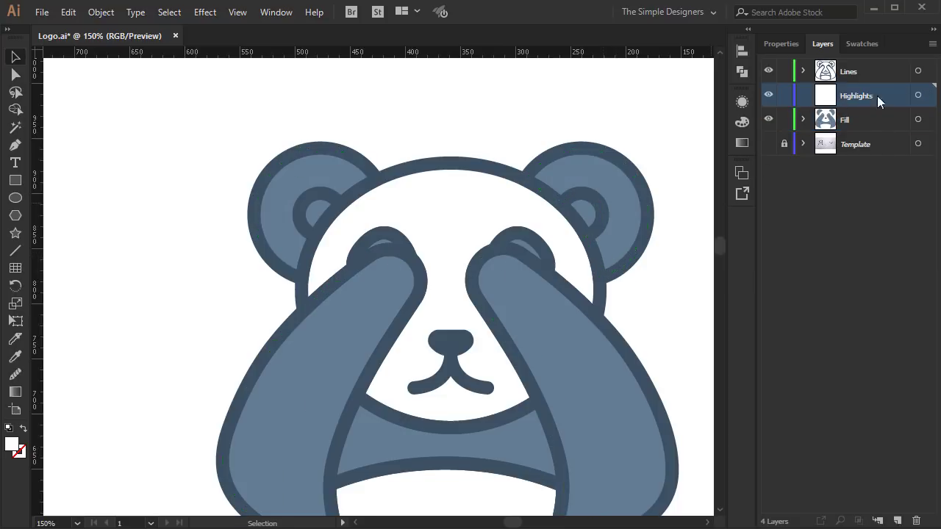
pyautogui.hotkey('ctrl', 'f')
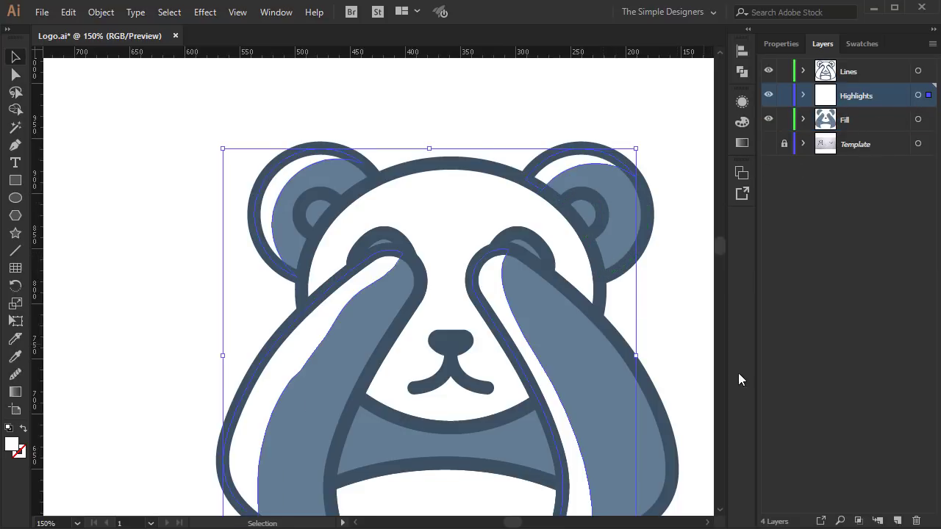
# Target the whole Highlights layer and set its opacity to 25%
pyautogui.click(781, 43)
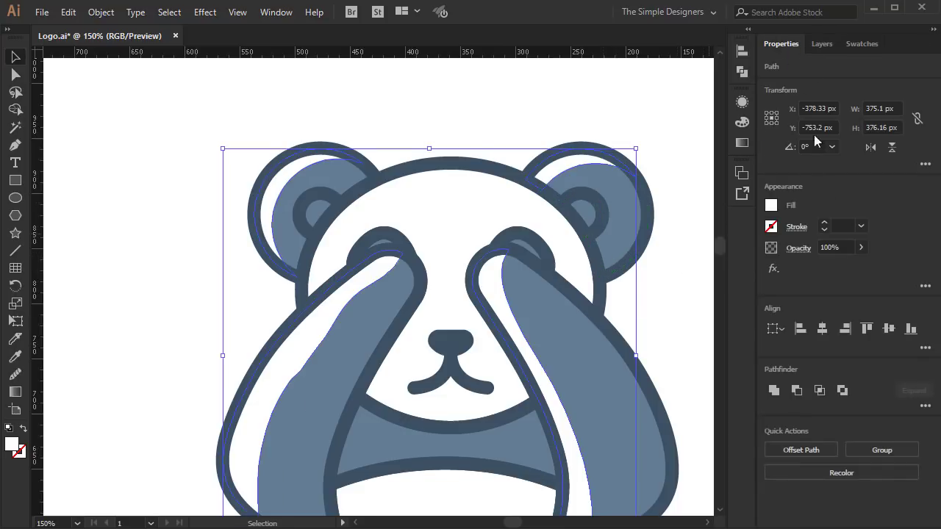
pyautogui.click(821, 45)
pyautogui.hotkey('ctrl', 'shift', 'a')
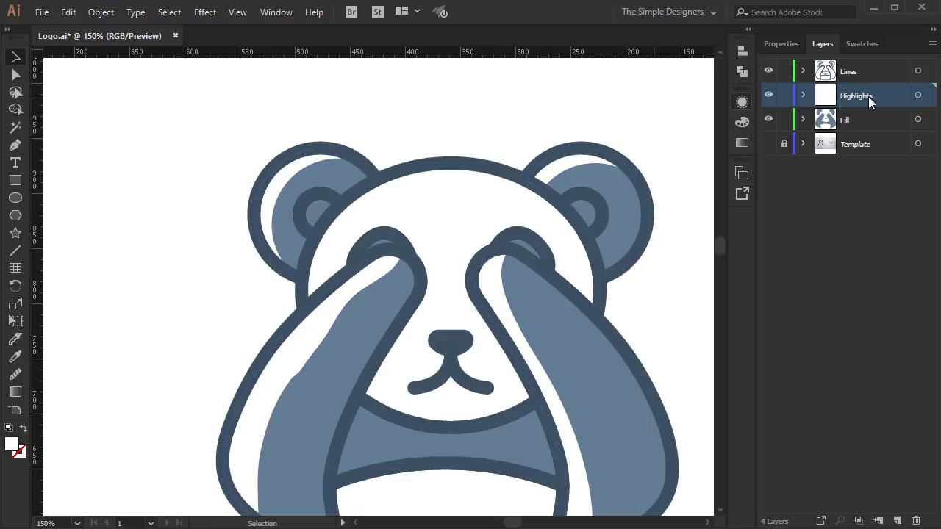
pyautogui.click(917, 95)
pyautogui.click(784, 45)
pyautogui.write('25')
pyautogui.press('Return')
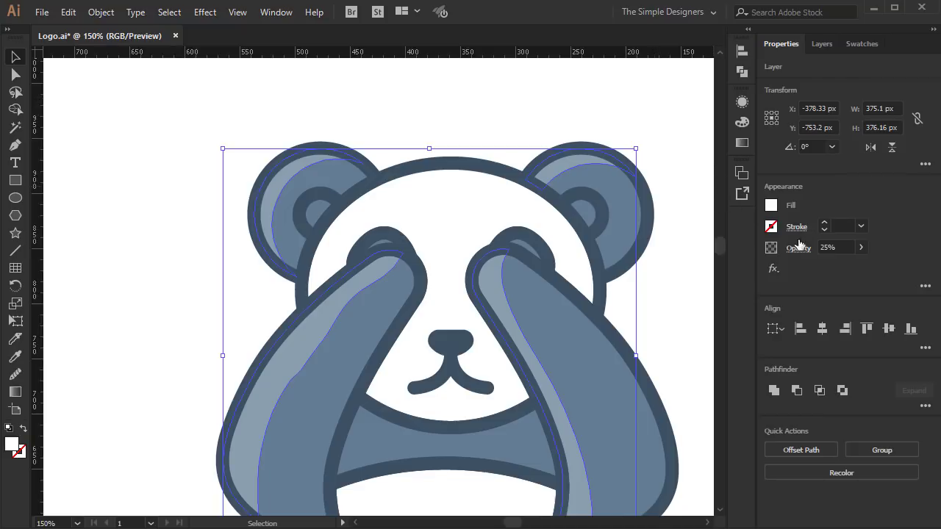
pyautogui.click(688, 140)
pyautogui.scroll(-2, 673, 153)
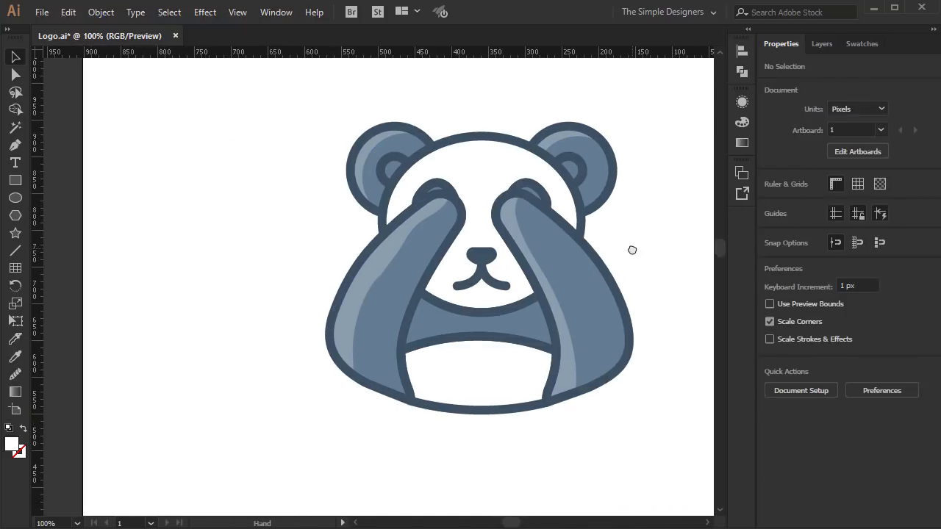
# Smooth the inner edge of the left arm's highlight with the Smooth tool
pyautogui.scroll(2, 399, 258)
pyautogui.click(313, 301)
pyautogui.click(15, 375)
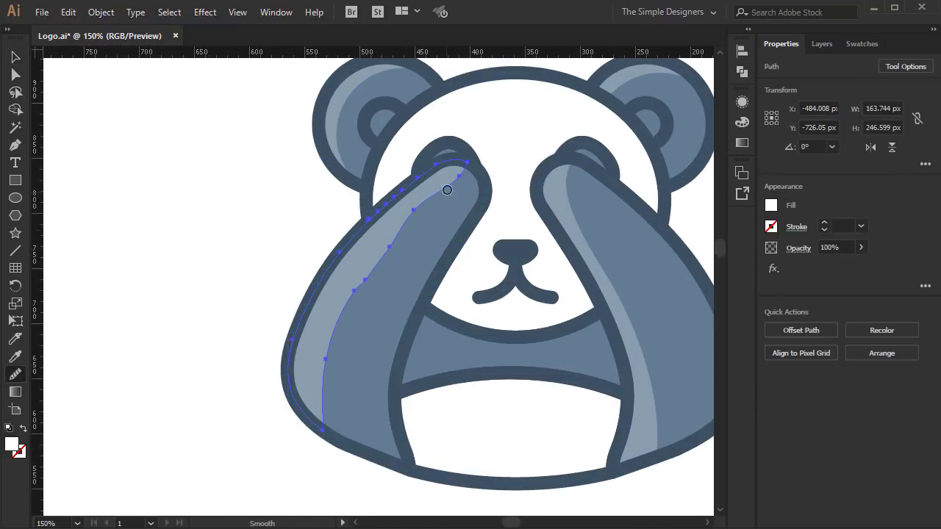
pyautogui.moveTo(421, 198); pyautogui.dragTo(460, 171)
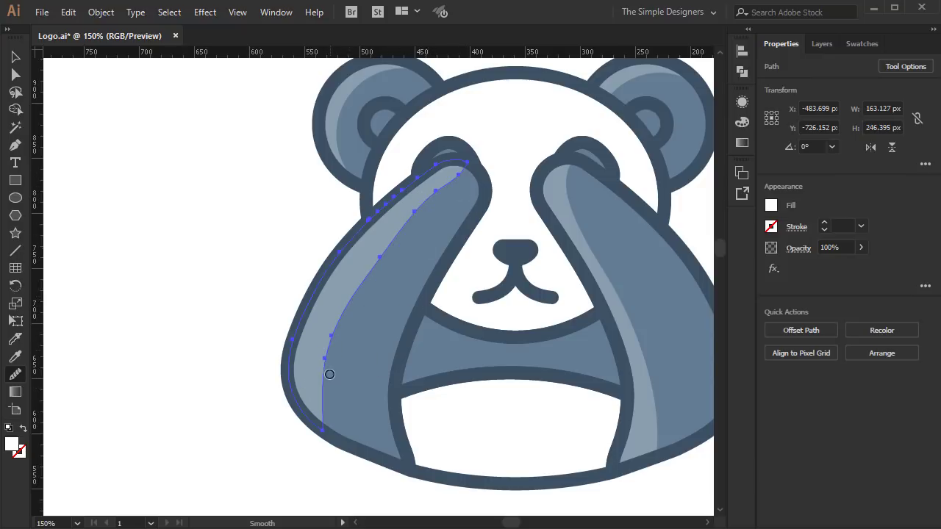
pyautogui.moveTo(438, 194); pyautogui.dragTo(370, 267)
pyautogui.press('v')
pyautogui.click(173, 246)
# Paste a copy of the right arm's fill in front and select it together with a duplicate shifted left
pyautogui.scroll(-1, 169, 291)
pyautogui.moveTo(367, 382); pyautogui.dragTo(310, 468)
pyautogui.moveTo(561, 388); pyautogui.dragTo(534, 305)
pyautogui.scroll(1, 545, 301)
pyautogui.click(573, 313)
pyautogui.hotkey('ctrl', 'c')
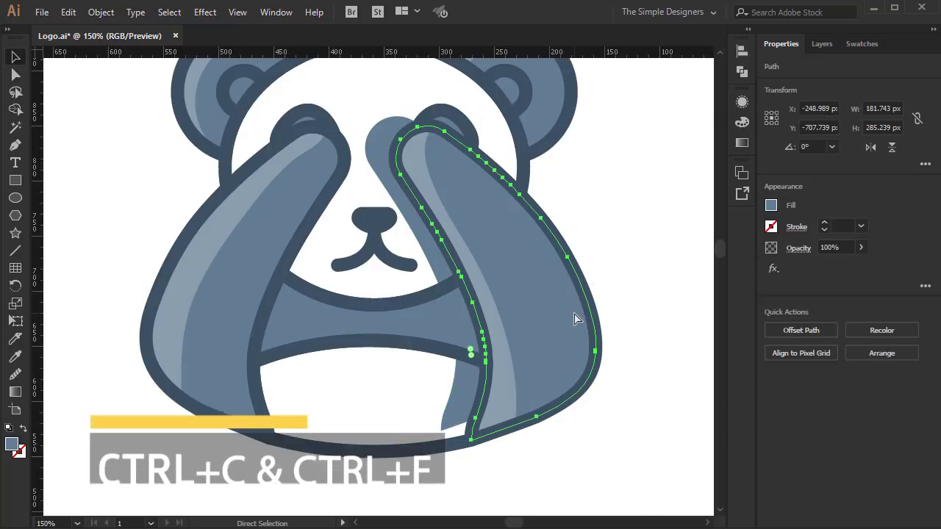
pyautogui.hotkey('ctrl', 'f')
pyautogui.keyDown('shift'); pyautogui.click(507, 287); pyautogui.keyUp('shift')
# Cut the right arm copy to an outer shadow strip with Shape Builder and colour it with the nose's dark blue
pyautogui.hotkey('shift', 'm')
pyautogui.moveTo(506, 288); pyautogui.dragTo(412, 200)
pyautogui.press('i')
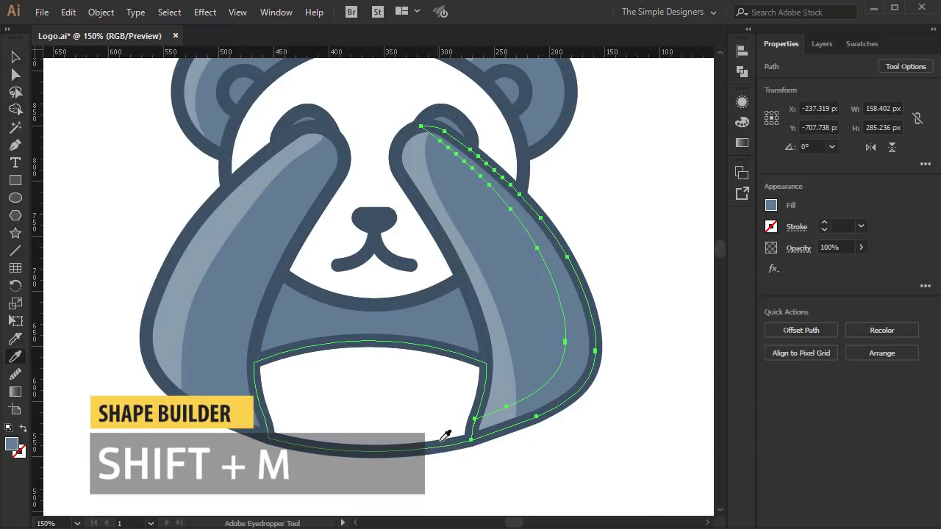
pyautogui.click(378, 219)
pyautogui.press('v')
pyautogui.click(653, 200)
# Select all the dark shadow shapes on the arms, ears, face, neck and belly and cut them
pyautogui.moveTo(387, 297); pyautogui.dragTo(485, 302)
pyautogui.click(378, 257)
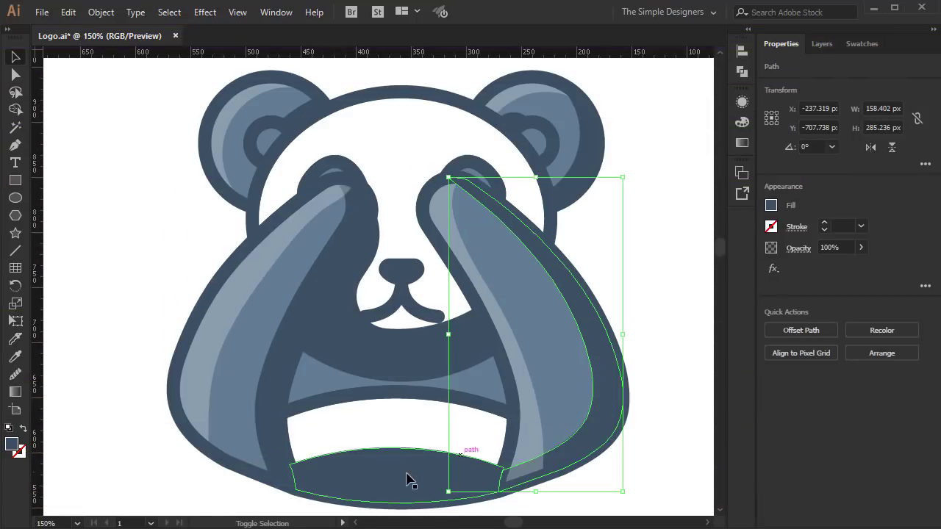
pyautogui.keyDown('shift'); pyautogui.click(383, 380); pyautogui.keyUp('shift')
pyautogui.keyDown('shift'); pyautogui.click(301, 380); pyautogui.keyUp('shift')
pyautogui.keyDown('shift'); pyautogui.click(275, 374); pyautogui.keyUp('shift')
pyautogui.keyDown('shift'); pyautogui.click(305, 120); pyautogui.keyUp('shift')
pyautogui.keyDown('shift'); pyautogui.click(599, 147); pyautogui.keyUp('shift')
pyautogui.keyDown('shift'); pyautogui.click(588, 142); pyautogui.keyUp('shift')
pyautogui.keyDown('shift'); pyautogui.click(514, 122); pyautogui.keyUp('shift')
pyautogui.keyDown('shift'); pyautogui.click(358, 348); pyautogui.keyUp('shift')
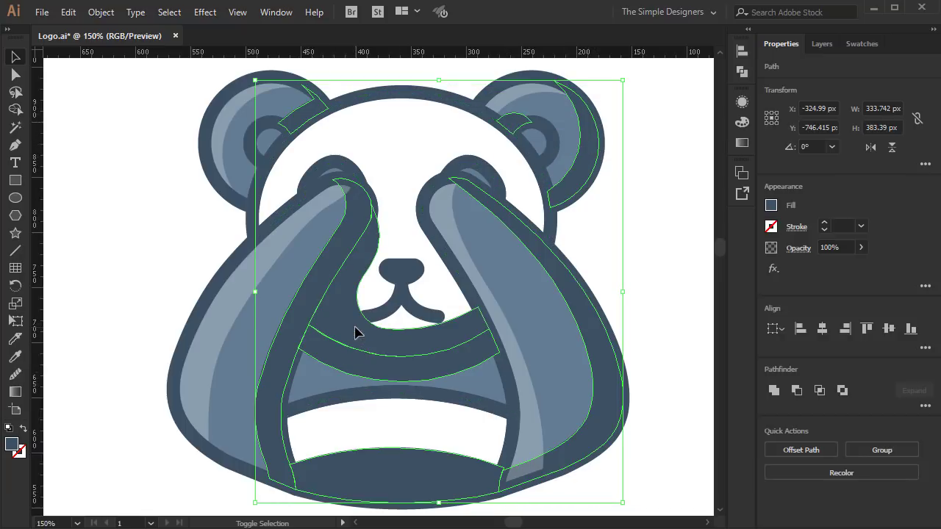
pyautogui.keyDown('shift'); pyautogui.click(596, 426); pyautogui.keyUp('shift')
pyautogui.click(101, 12)
pyautogui.click(68, 12)
pyautogui.click(117, 79)
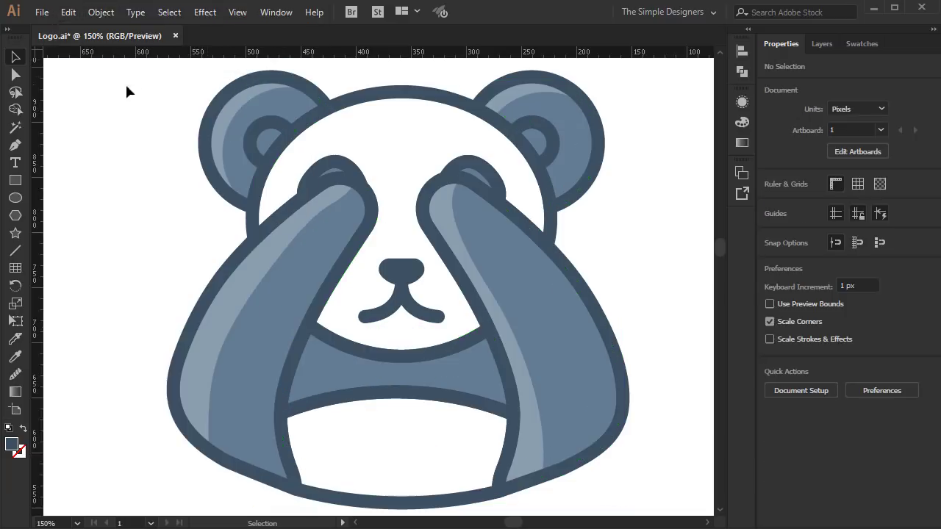
# Add a layer named Shadows above Highlights and paste the cut shadow shapes in front on it
pyautogui.click(823, 43)
pyautogui.click(861, 98)
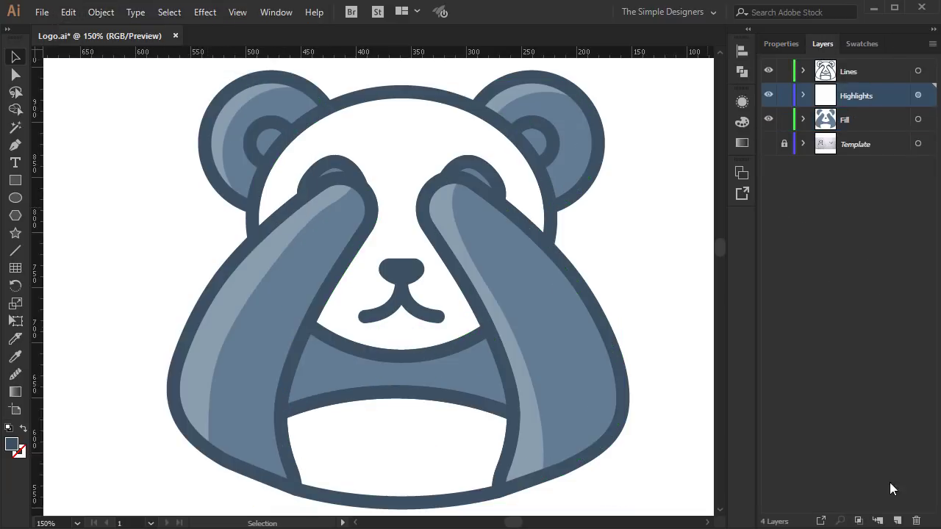
pyautogui.click(897, 521)
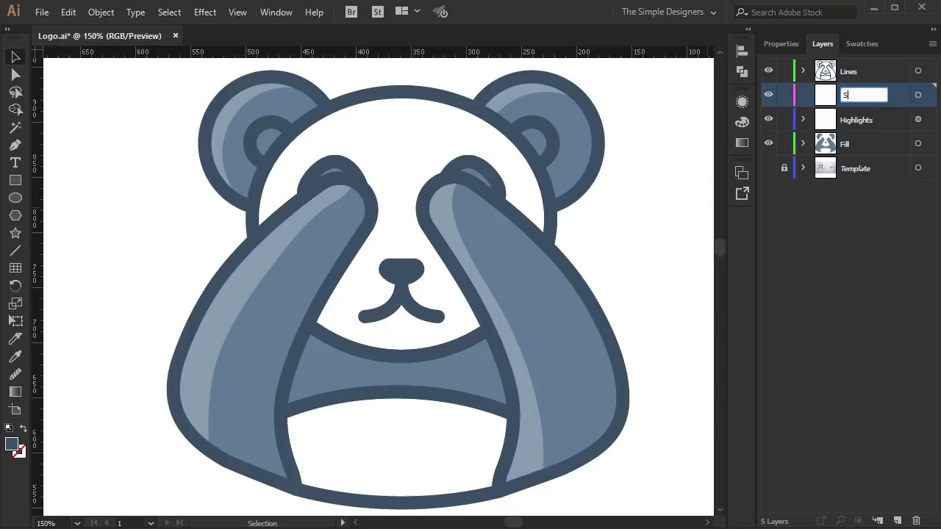
pyautogui.write('s')
pyautogui.press('Return')
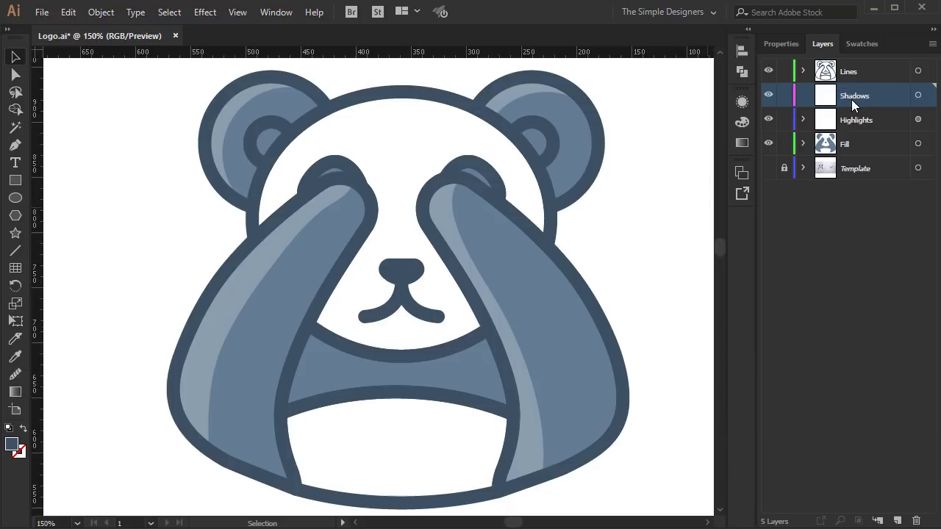
pyautogui.click(67, 12)
pyautogui.click(118, 114)
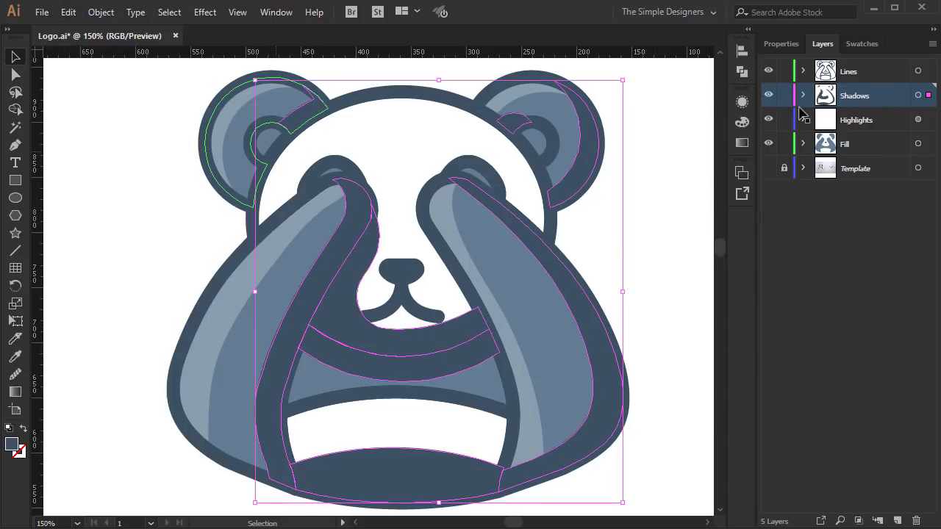
# Set the opacity of the pasted shadow shapes to 10%
pyautogui.click(781, 43)
pyautogui.click(850, 244)
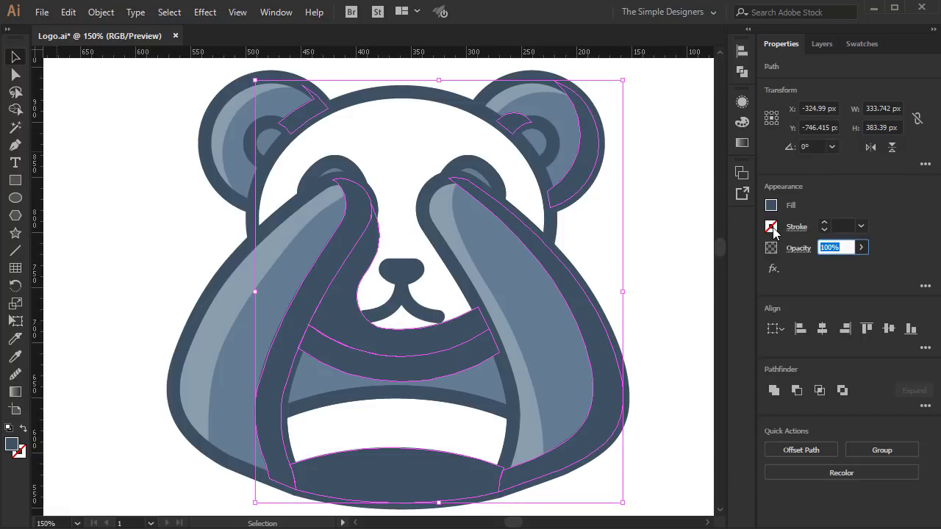
pyautogui.write('10')
pyautogui.press('Return')
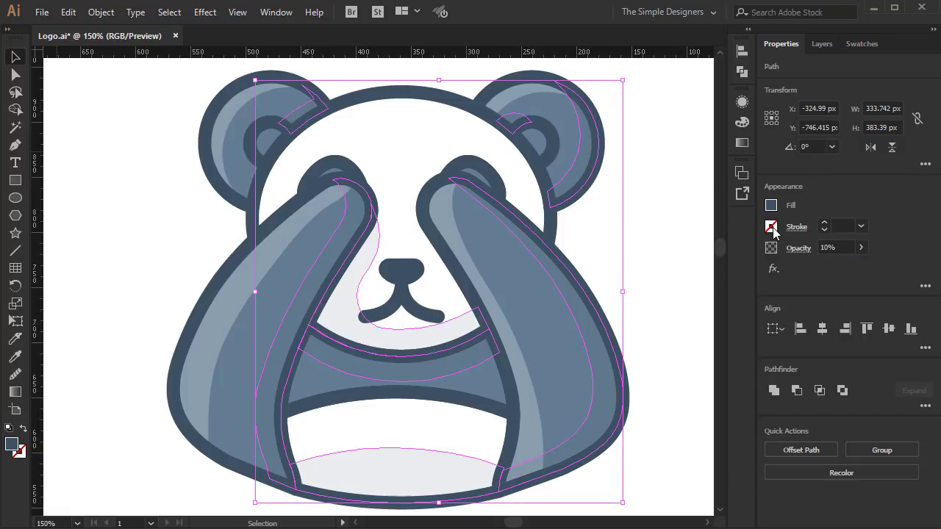
pyautogui.click(676, 266)
pyautogui.click(856, 45)
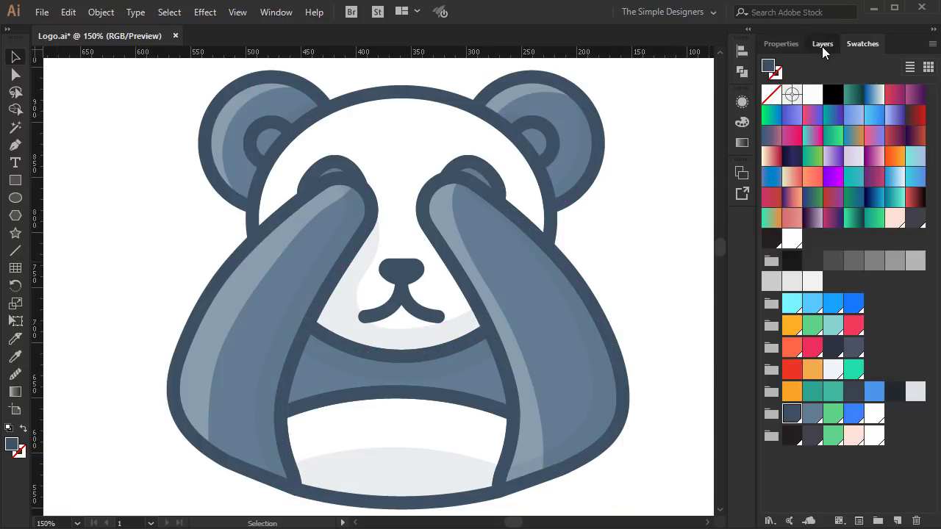
# Restore the shadow shapes to full opacity and set the opacity of the whole Shadows layer to 20%
pyautogui.click(822, 46)
pyautogui.click(916, 95)
pyautogui.click(781, 43)
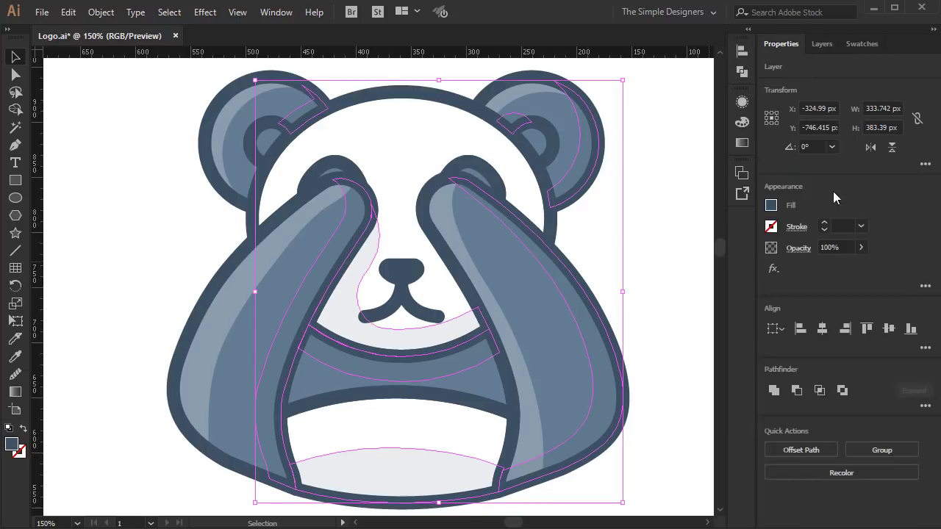
pyautogui.click(821, 44)
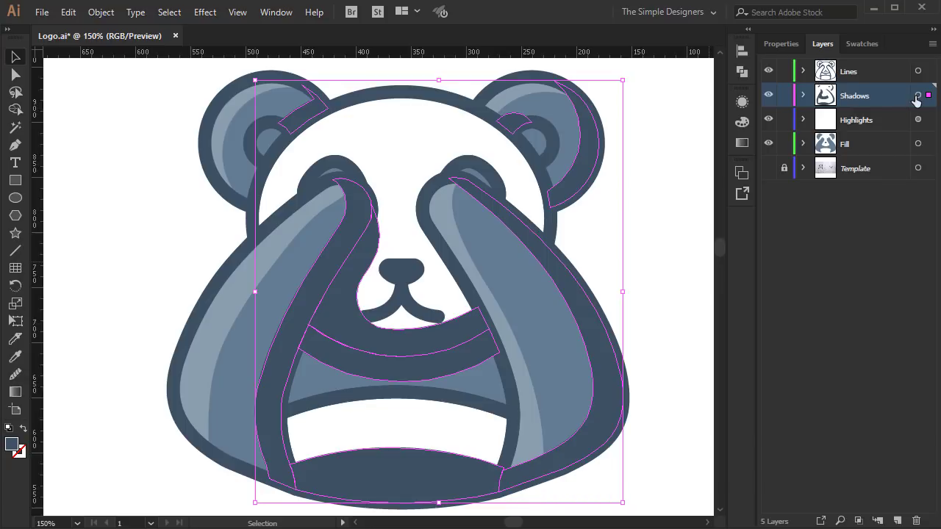
pyautogui.hotkey('ctrl', 'shift', 'a')
pyautogui.click(917, 95)
pyautogui.click(781, 43)
pyautogui.click(837, 247)
pyautogui.write('20')
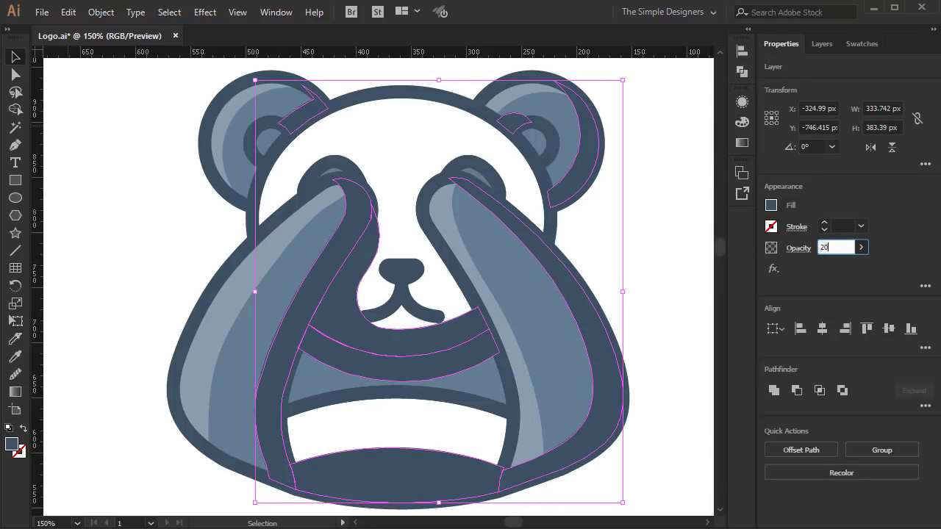
pyautogui.press('Return')
pyautogui.click(654, 237)
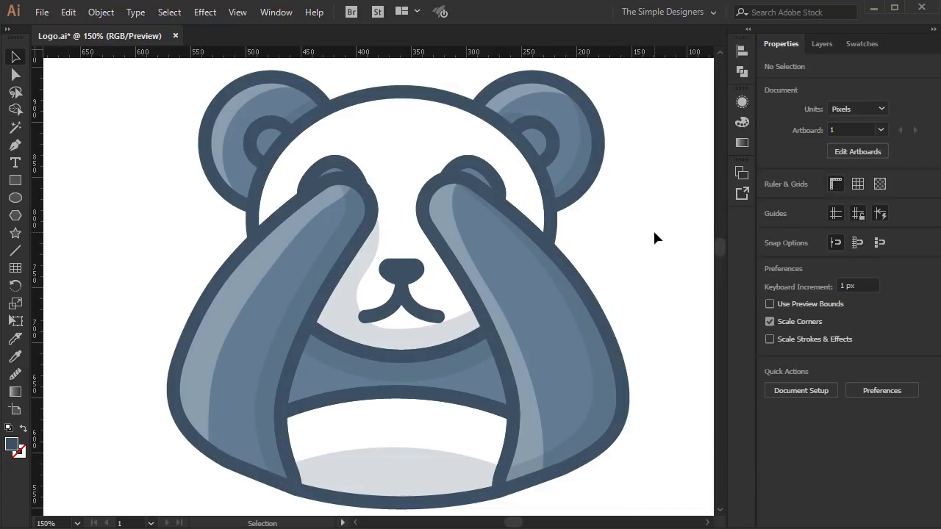
# Target the Shadows layer again and raise its opacity above 20% for stronger shading
pyautogui.click(822, 44)
pyautogui.click(918, 119)
pyautogui.click(918, 95)
pyautogui.click(782, 44)
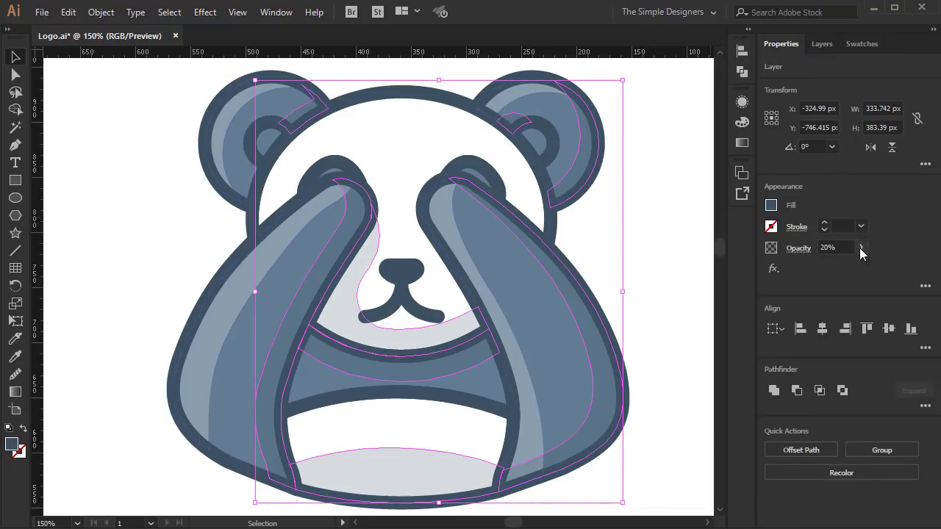
pyautogui.moveTo(822, 269); pyautogui.dragTo(826, 270)
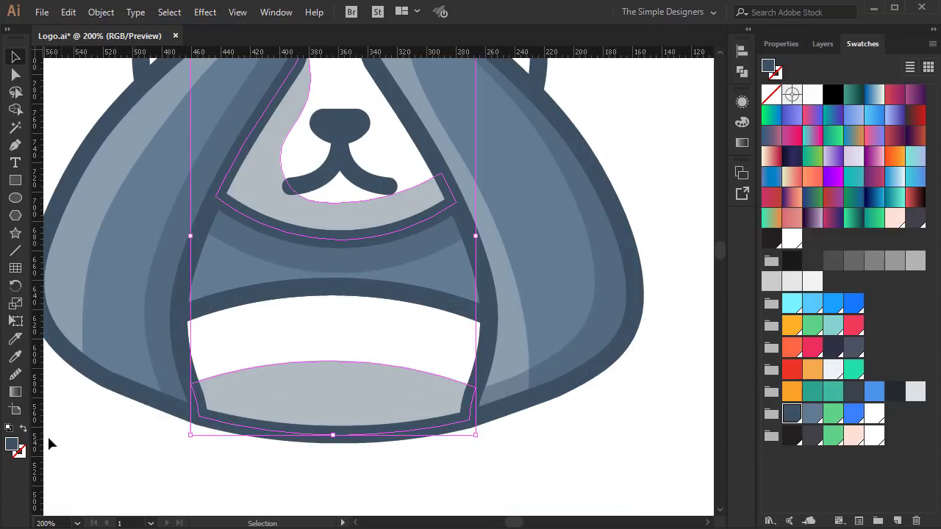
# Recolour the selected face and belly shadow shapes with the fill #E0EBFF and deselect them
pyautogui.doubleClick(12, 444)
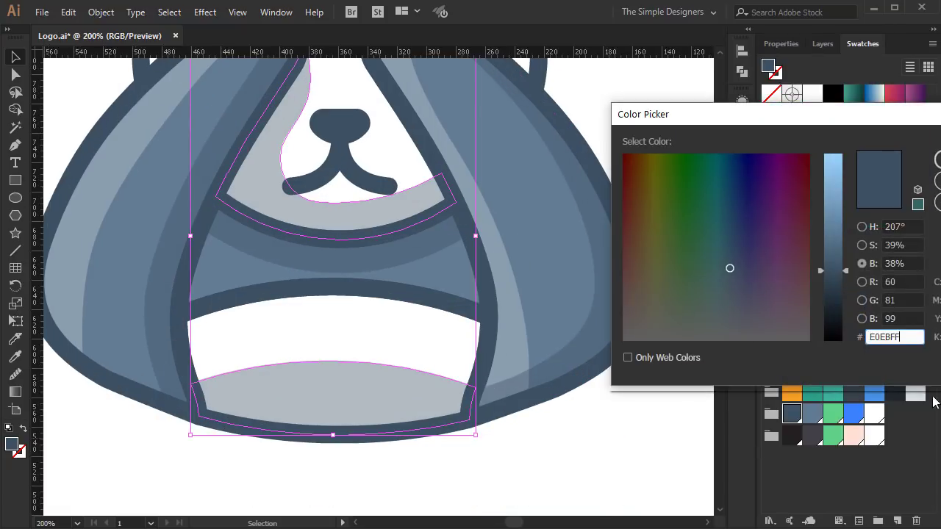
pyautogui.press('Return')
pyautogui.click(635, 341)
pyautogui.scroll(-2, 635, 341)
pyautogui.moveTo(583, 448); pyautogui.dragTo(567, 475)
pyautogui.scroll(1, 512, 507)
pyautogui.hotkey('ctrl', '-')
pyautogui.hotkey('ctrl', '-')
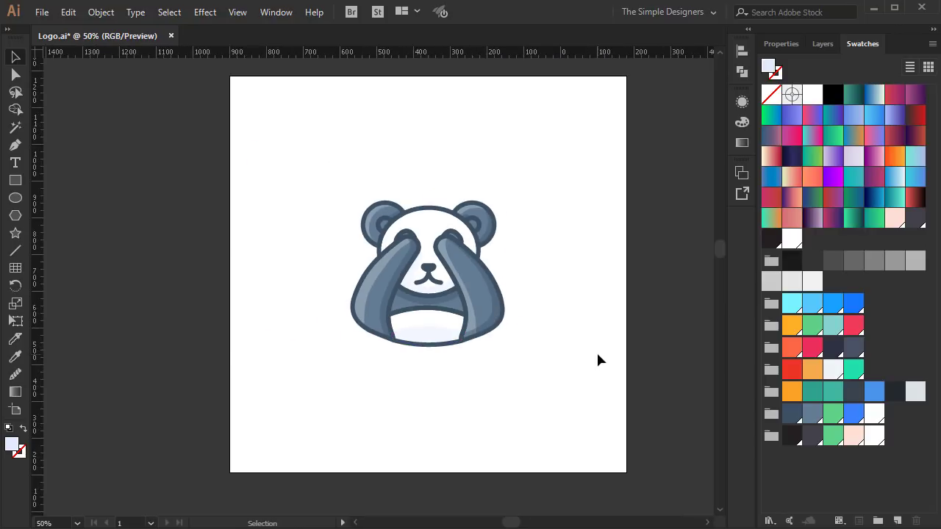